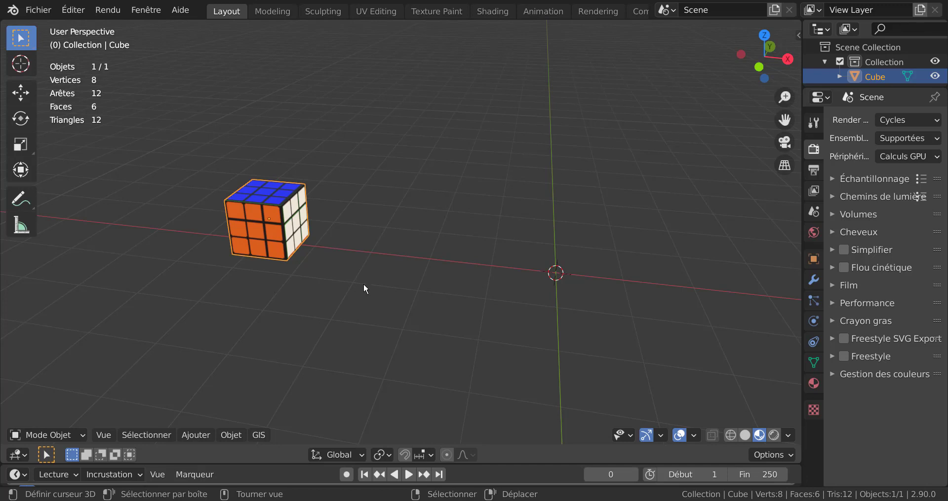
Examine the textured Rubik's cube from several sides and compare its face colours with the colour-scheme.png reference image
middle_drag(364, 286, 338, 288)
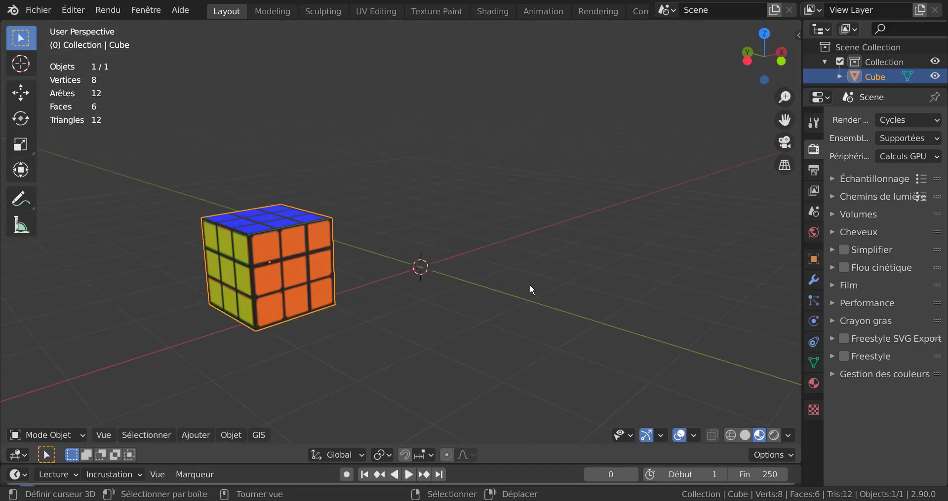
key(alt+Tab)
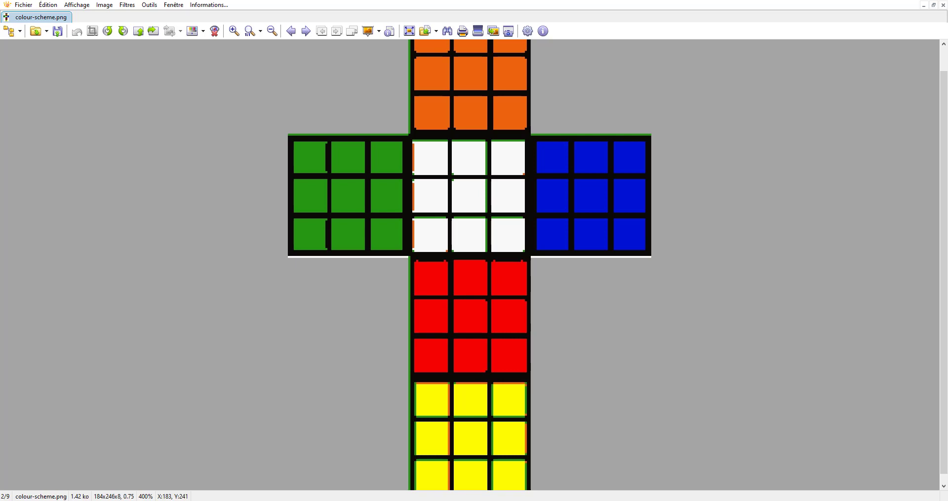
key(alt+Tab)
scroll(297, 232, up, 2)
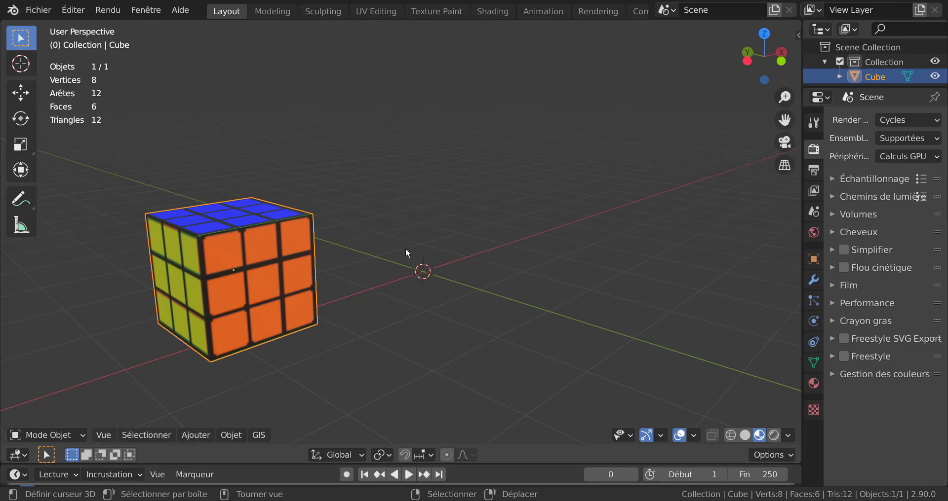
middle_drag(546, 345, 436, 350)
shift+middle_drag(496, 331, 394, 319)
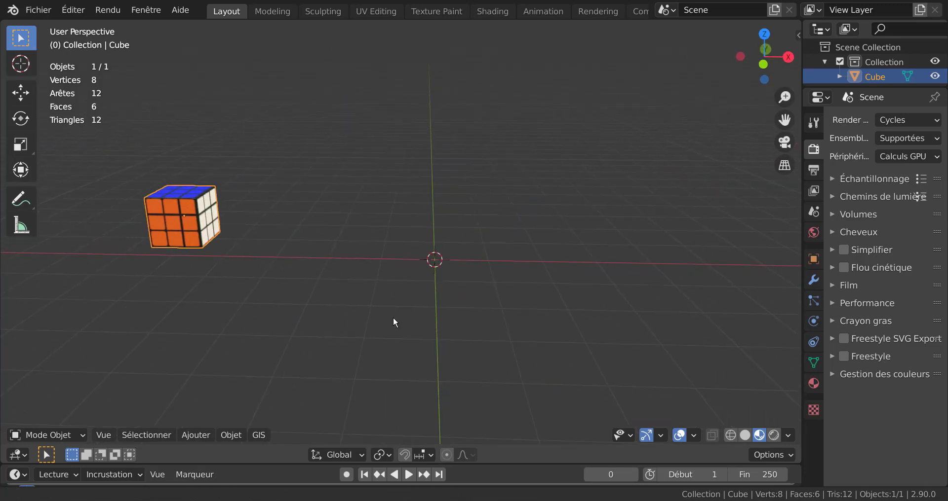
scroll(397, 327, up, 3)
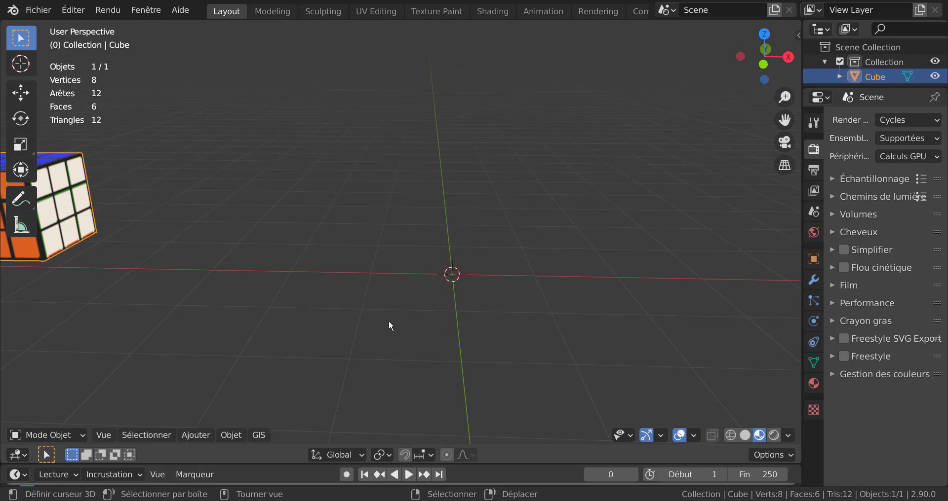
middle_drag(423, 324, 524, 321)
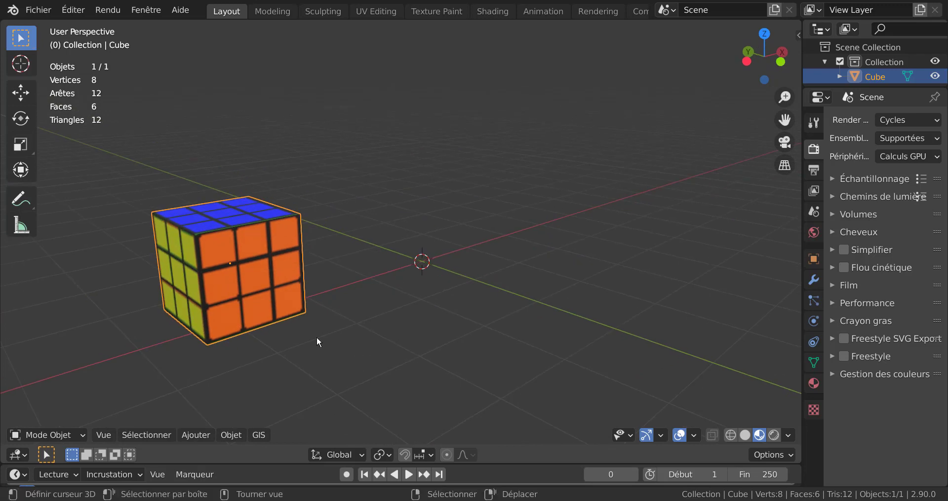
scroll(282, 341, up, 2)
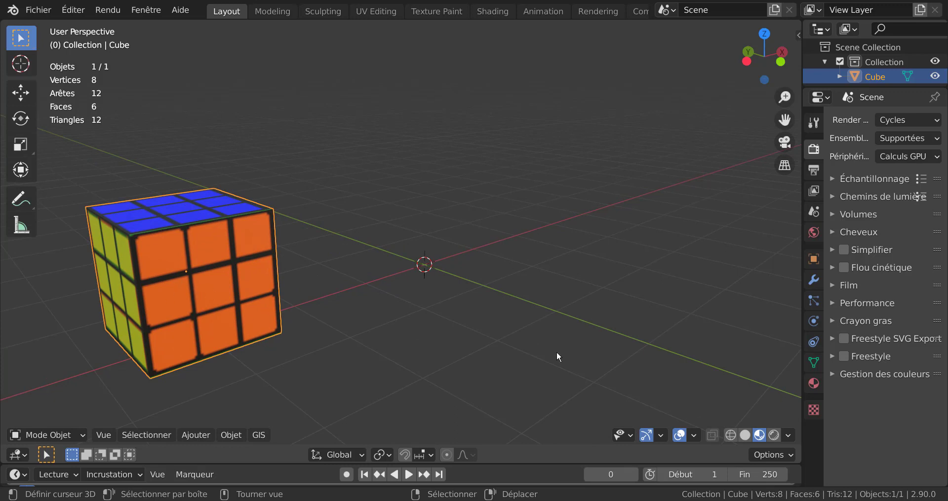
middle_drag(508, 338, 427, 362)
middle_drag(487, 383, 389, 366)
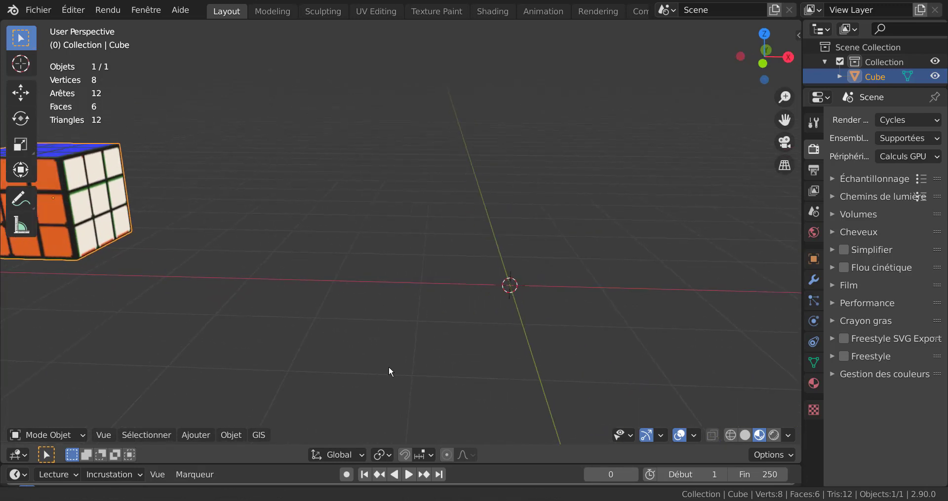
Add a new cube mesh at the world origin beside the textured Rubik's cube
click(229, 436)
mouse_move(196, 432)
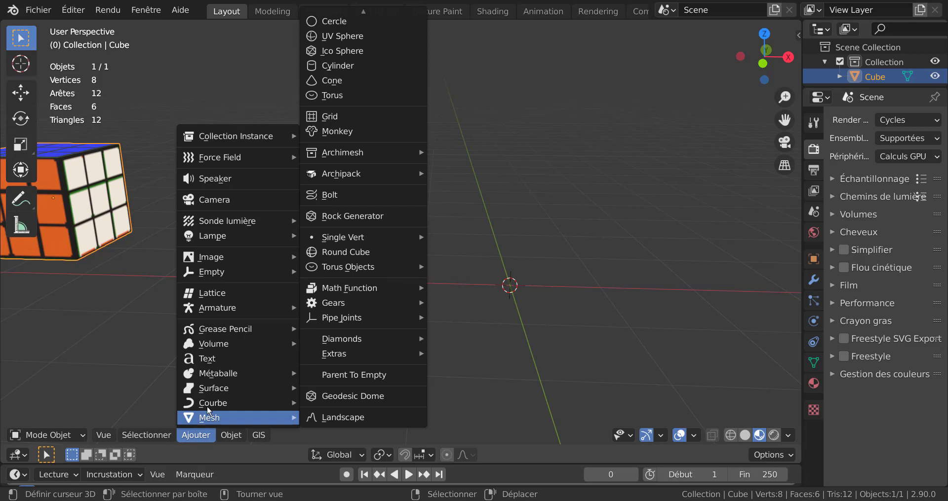
mouse_move(333, 5)
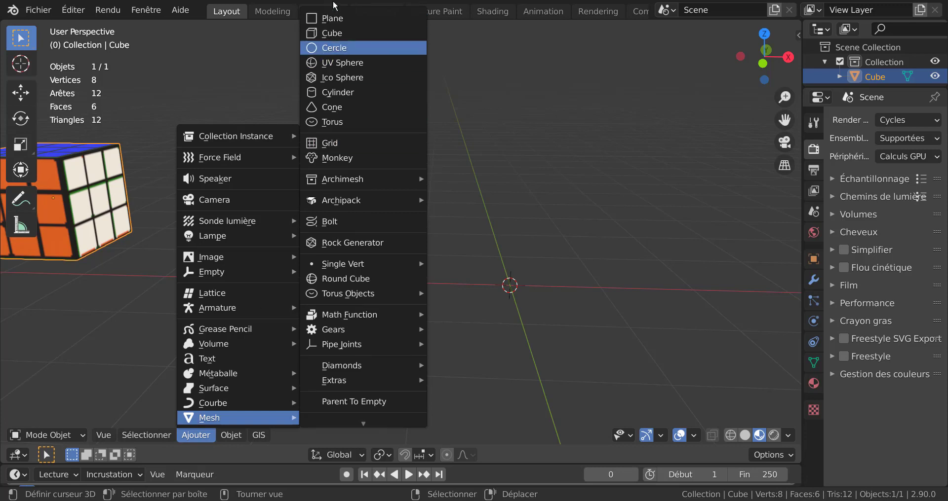
click(342, 33)
scroll(413, 314, down, 3)
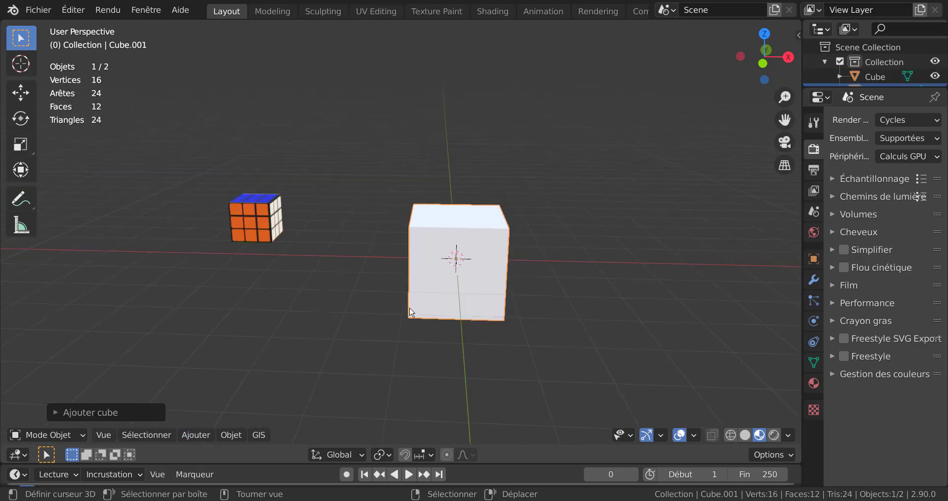
middle_drag(411, 310, 315, 312)
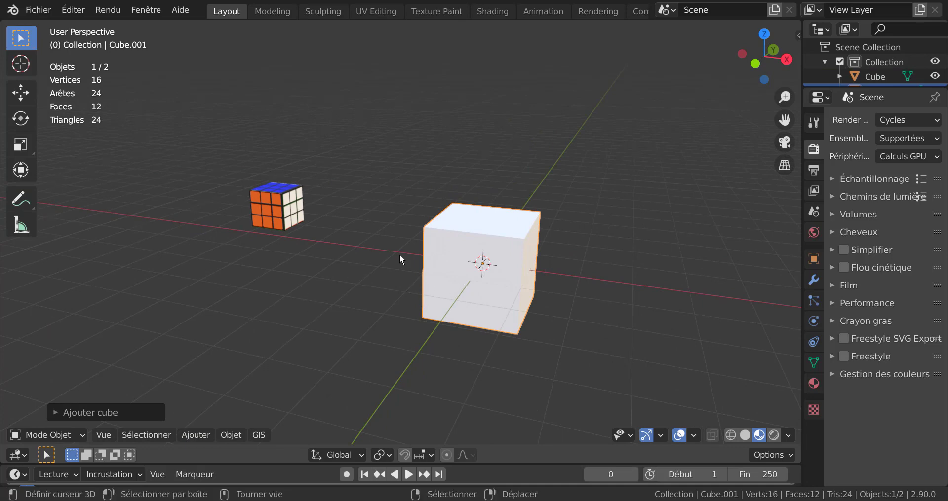
Hide the textured Rubik's cube so that only the new white cube is shown in the scene
click(261, 197)
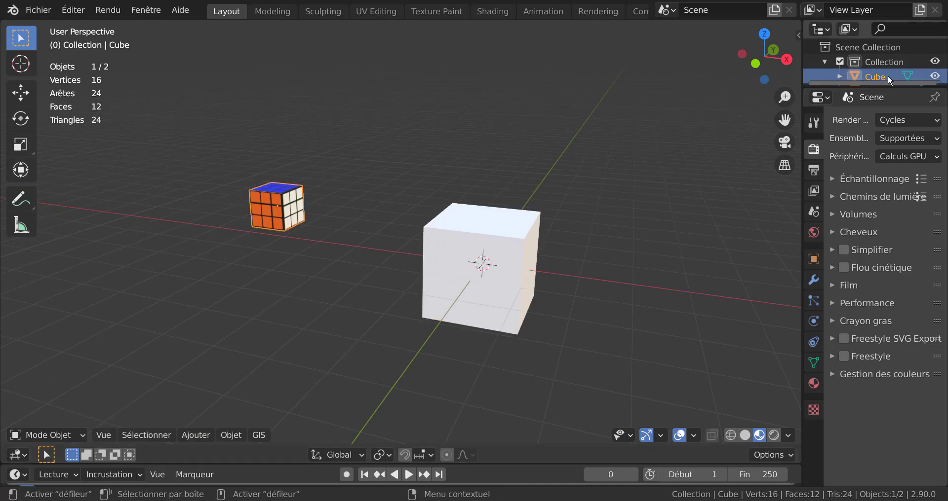
click(933, 77)
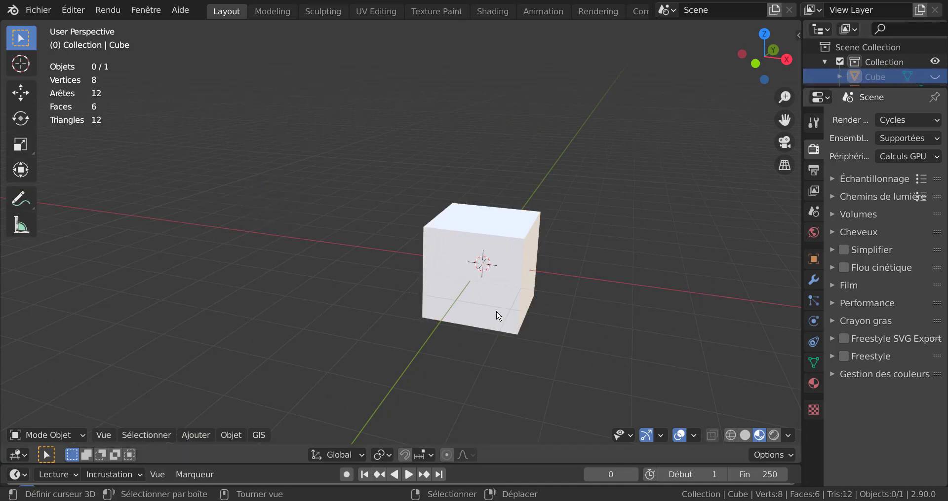
middle_drag(563, 323, 482, 344)
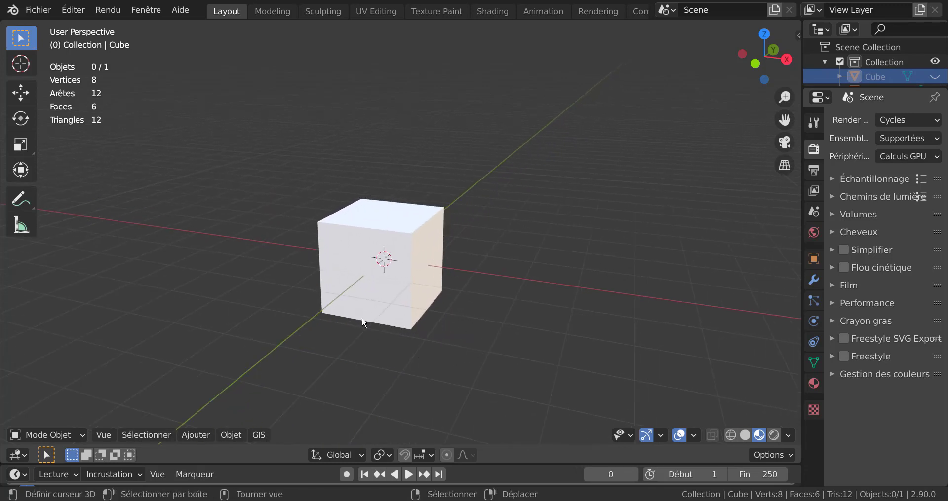
Enter Edit Mode on the white cube and duplicate its geometry in place
click(381, 266)
key(Tab)
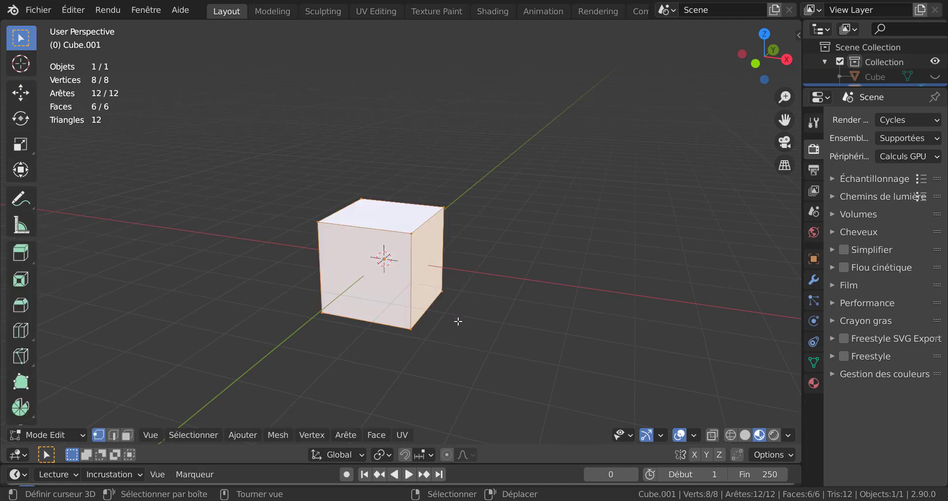
key(shift+d)
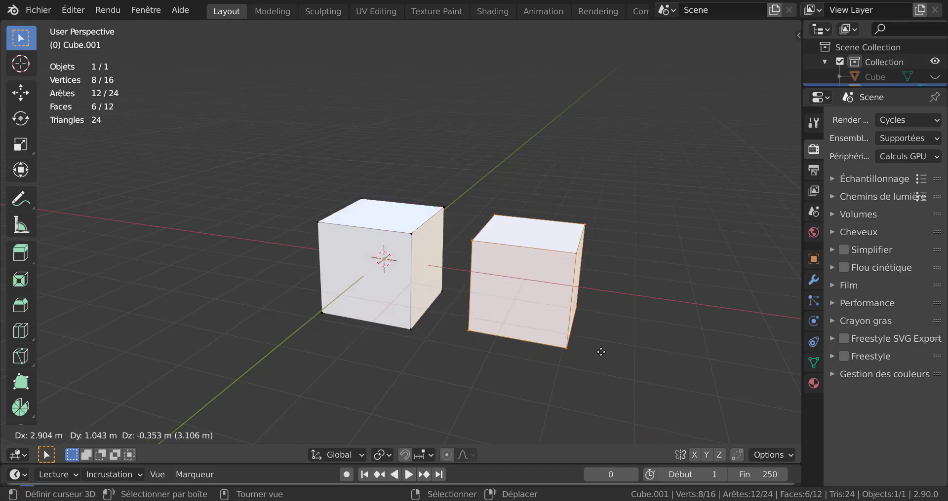
right_click(601, 352)
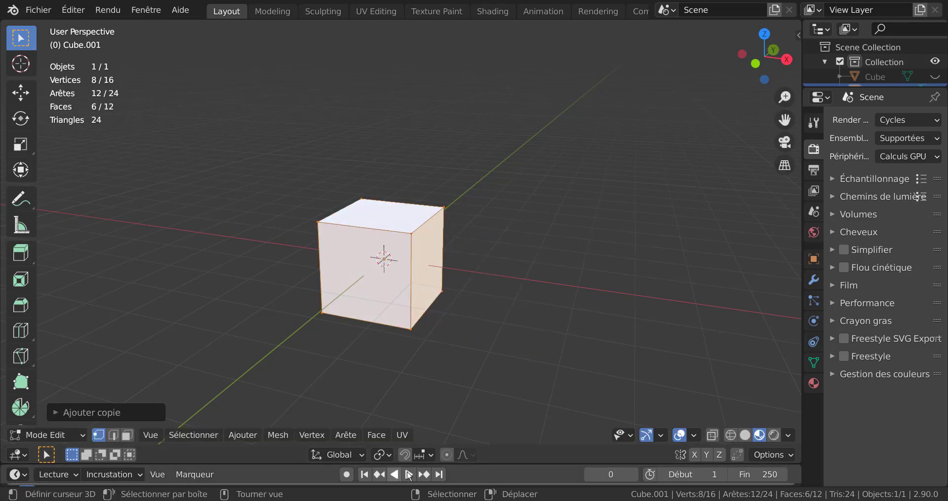
Enable snapping and move the duplicated cube along the X axis until it sits flush against the original
click(404, 455)
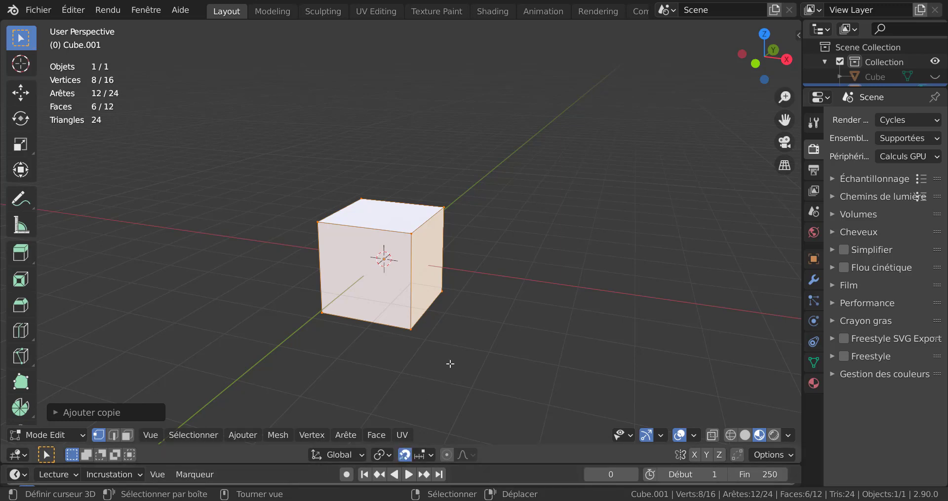
key(g)
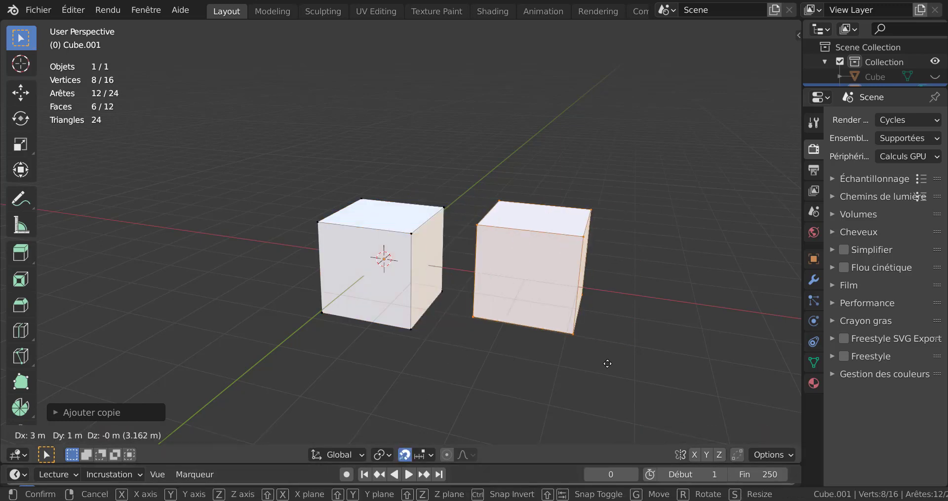
key(x)
click(545, 384)
scroll(545, 383, down, 2)
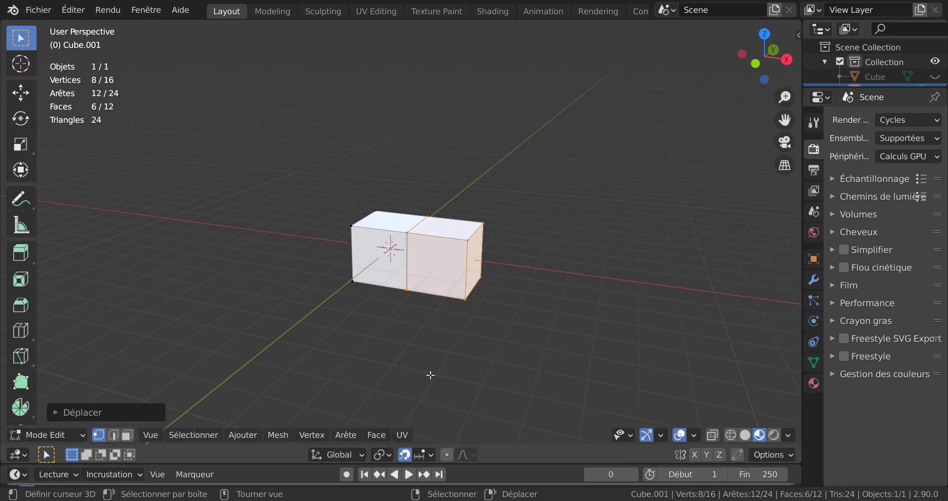
In top view, duplicate the selected cube along the X axis to complete a touching row of three cubes
middle_drag(430, 375, 518, 355)
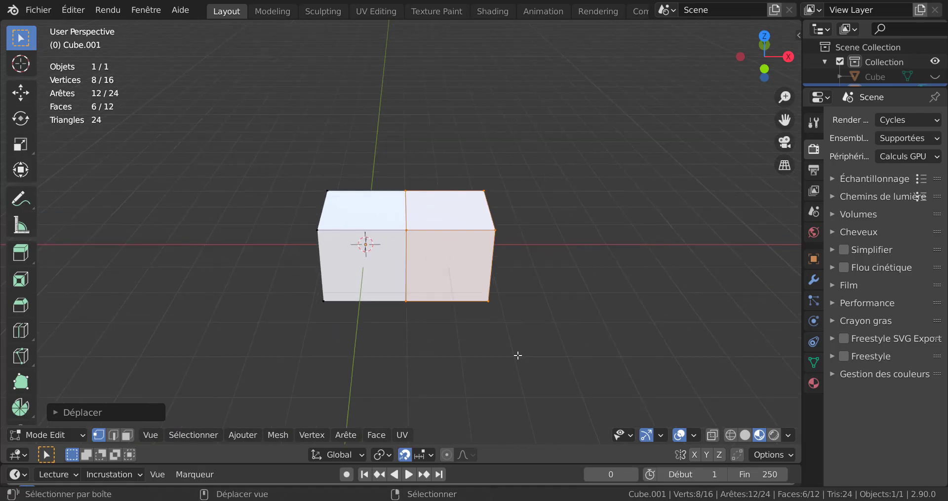
middle_drag(606, 364, 616, 330)
key(KP_7)
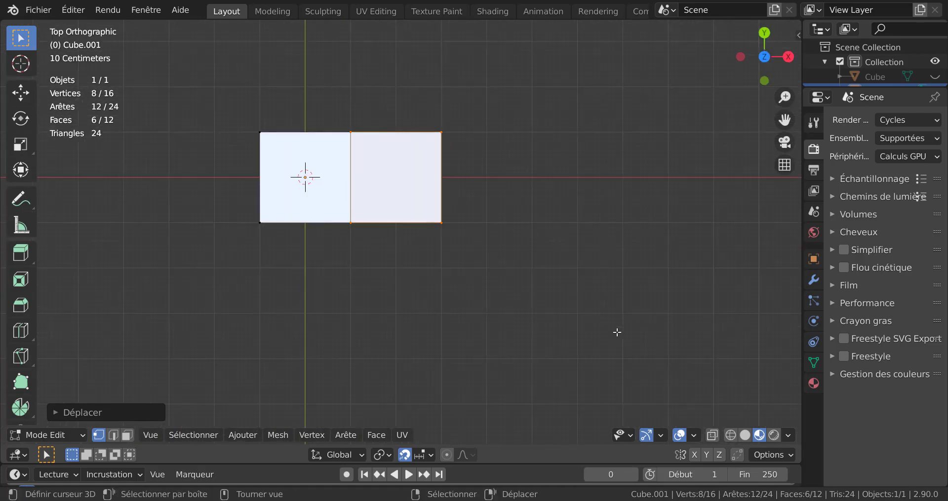
key(shift+d)
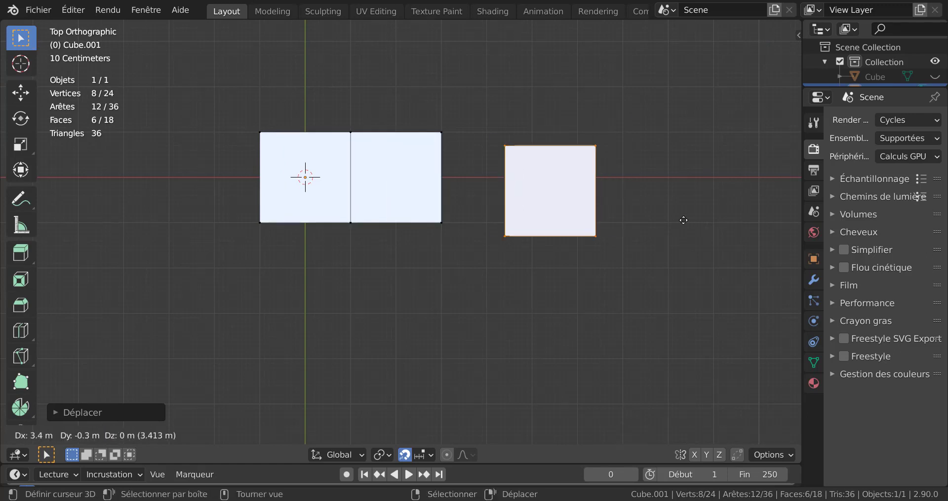
key(x)
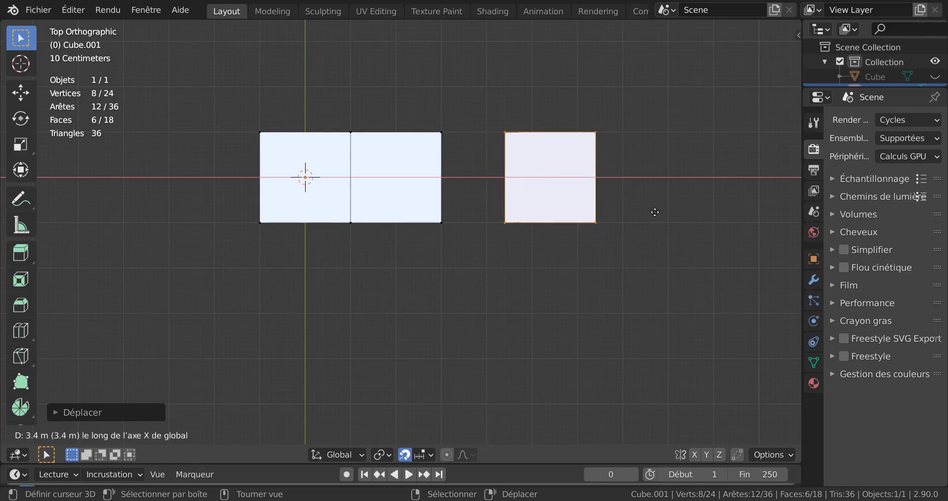
click(615, 228)
middle_drag(576, 289, 452, 265)
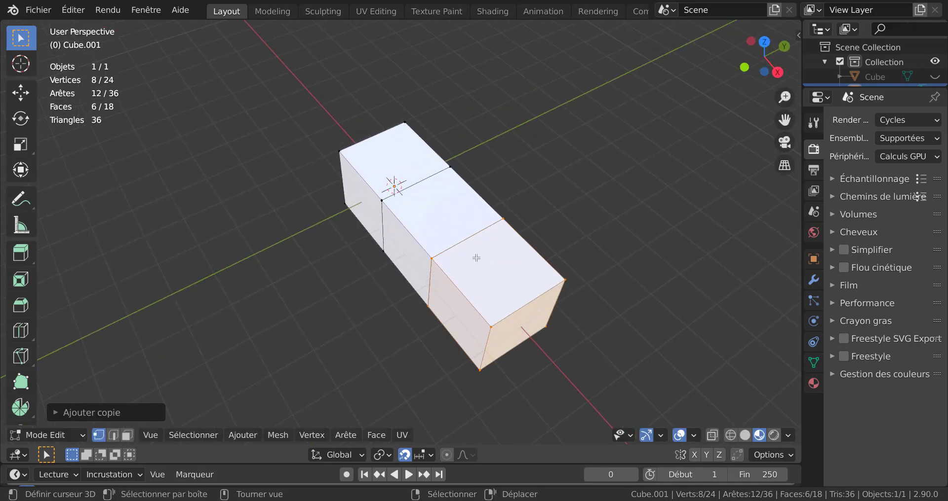
Select the three-cube row and duplicate it twice along the Y axis in 2 m steps to form a flat 3×3 layer
key(a)
scroll(474, 257, down, 2)
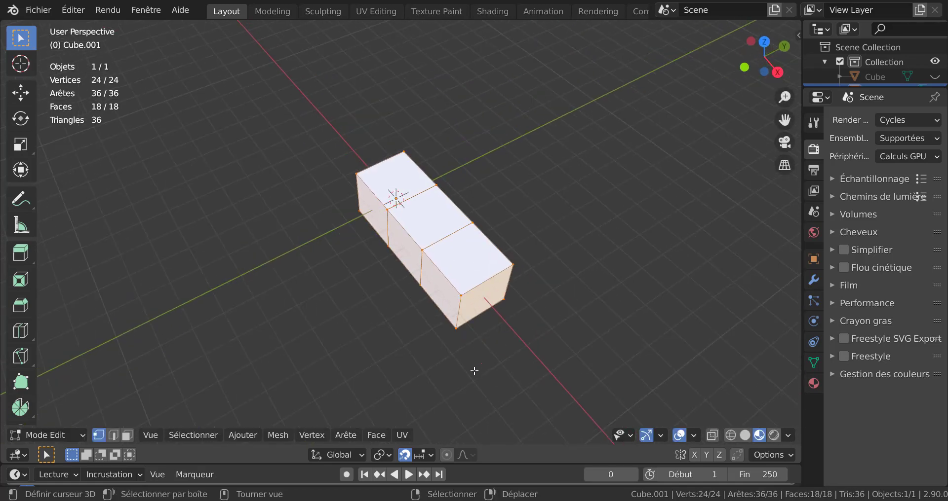
key(KP_7)
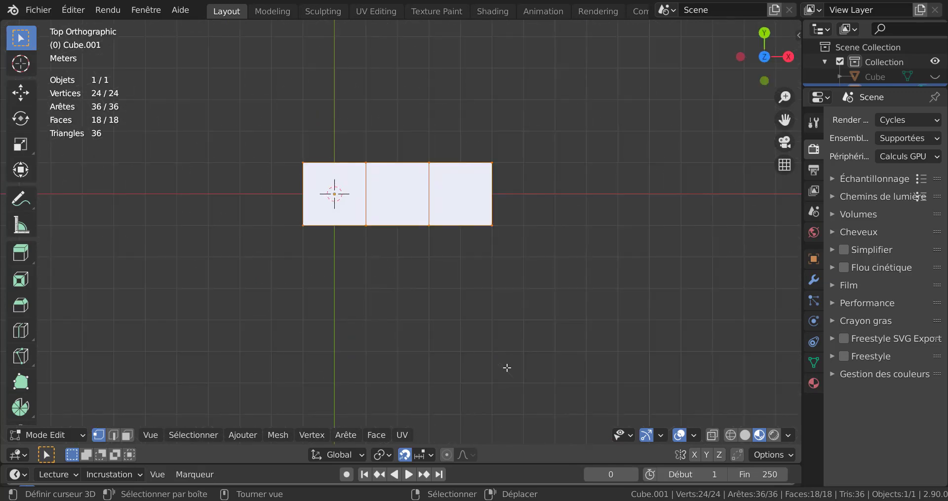
shift+middle_drag(559, 303, 555, 362)
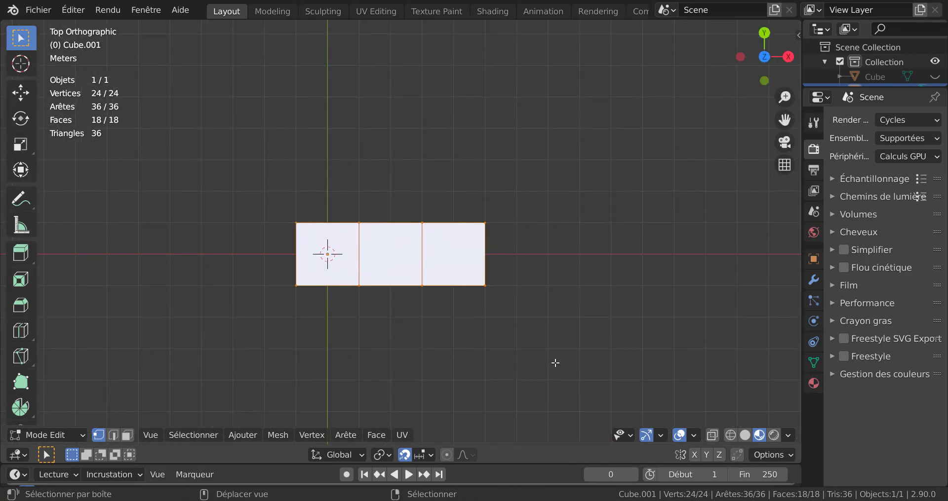
key(shift+d)
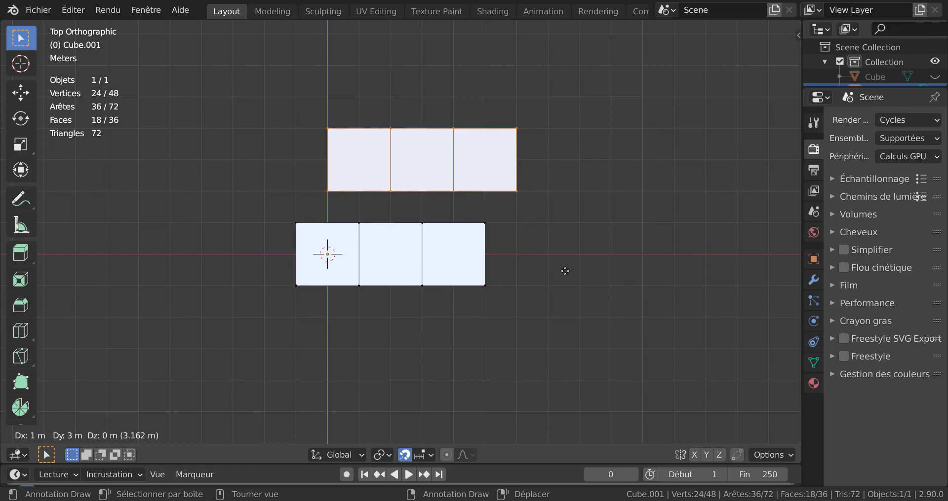
click(560, 292)
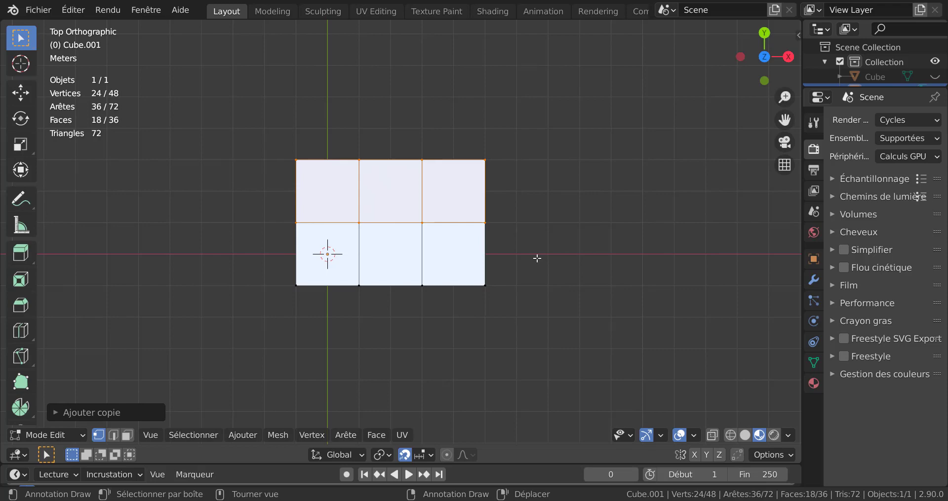
key(shift+d)
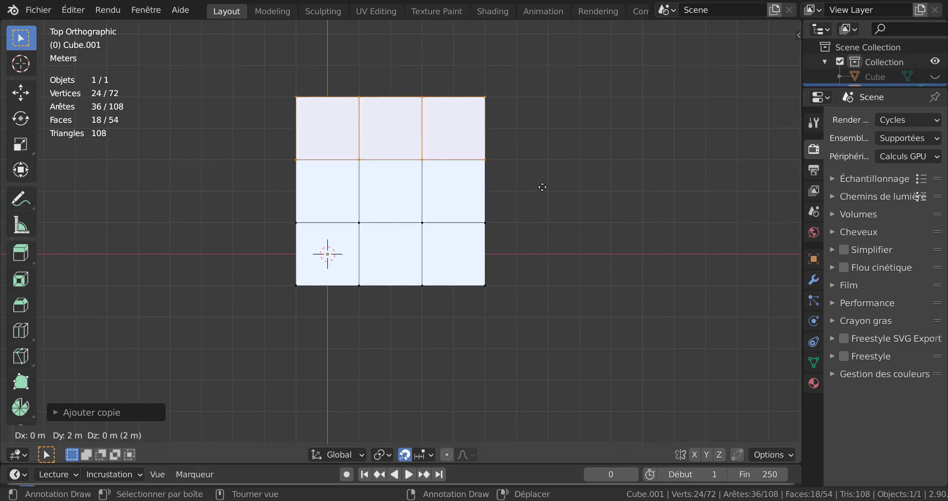
click(543, 189)
Select the whole 3×3 layer and duplicate it twice upward along Z, stacking flush layers into a 3×3×3 cube
middle_drag(584, 273, 511, 359)
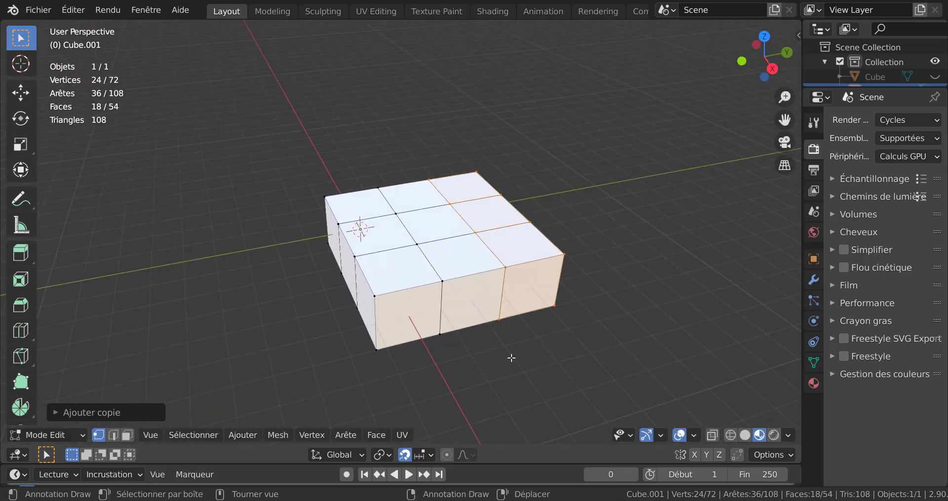
key(a)
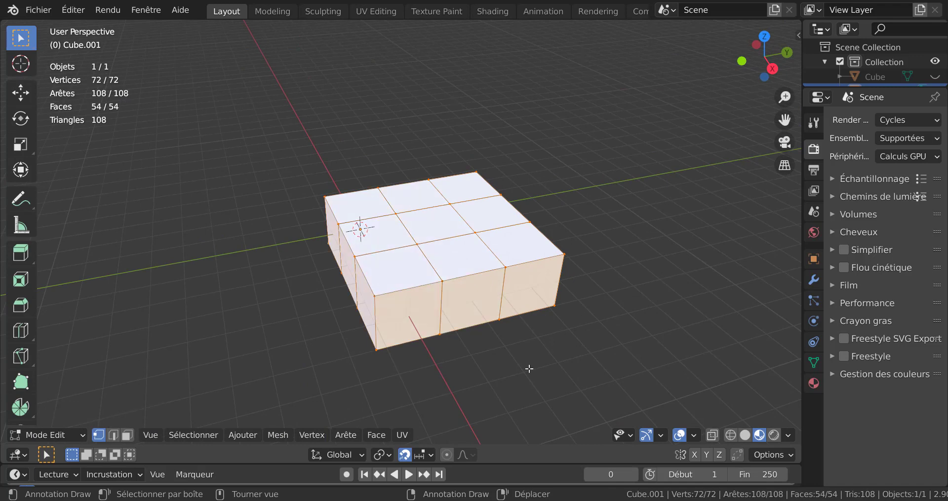
key(KP_1)
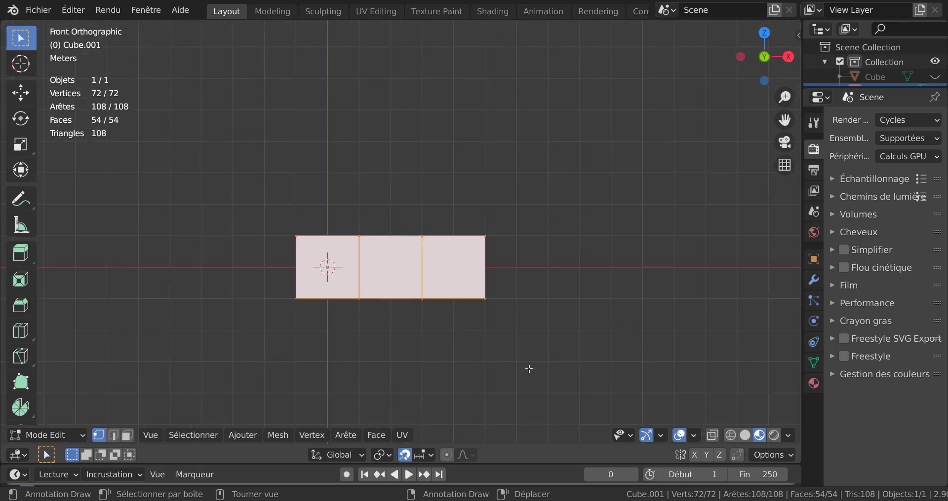
key(shift+d)
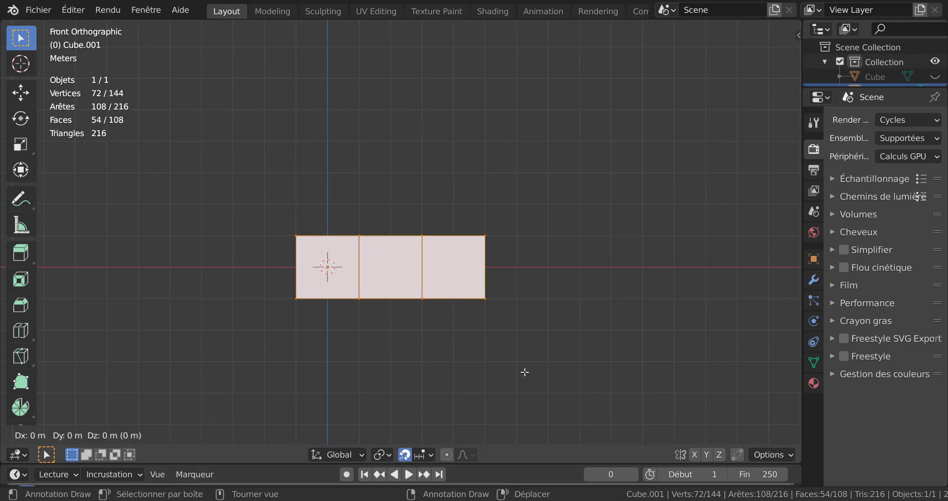
click(524, 315)
key(shift+d)
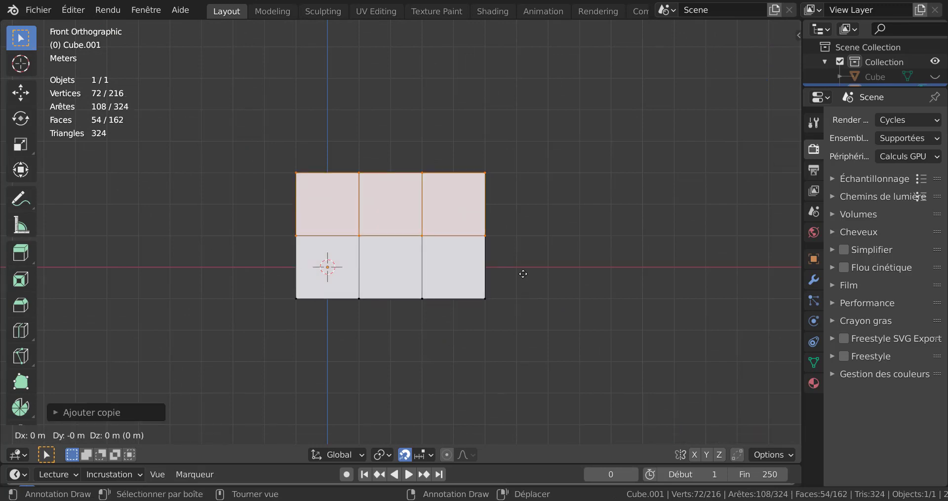
click(522, 258)
middle_drag(573, 345, 475, 389)
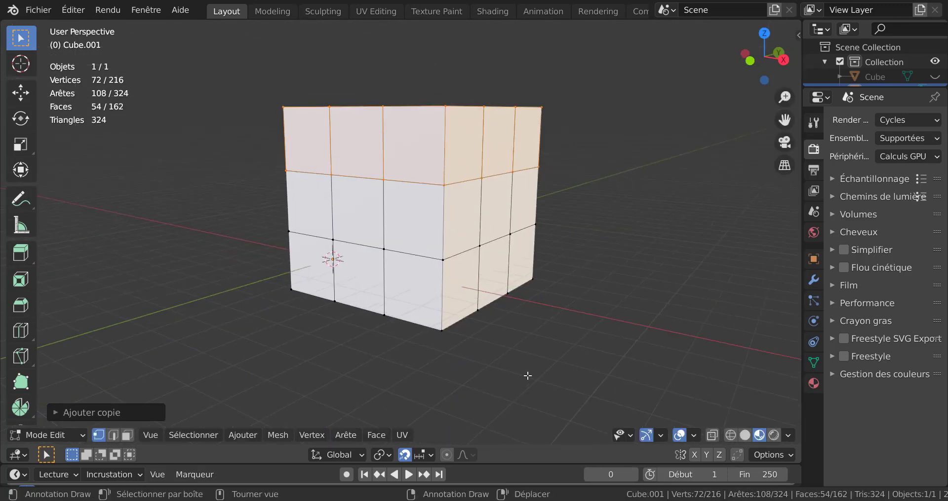
shift+middle_drag(528, 376, 506, 404)
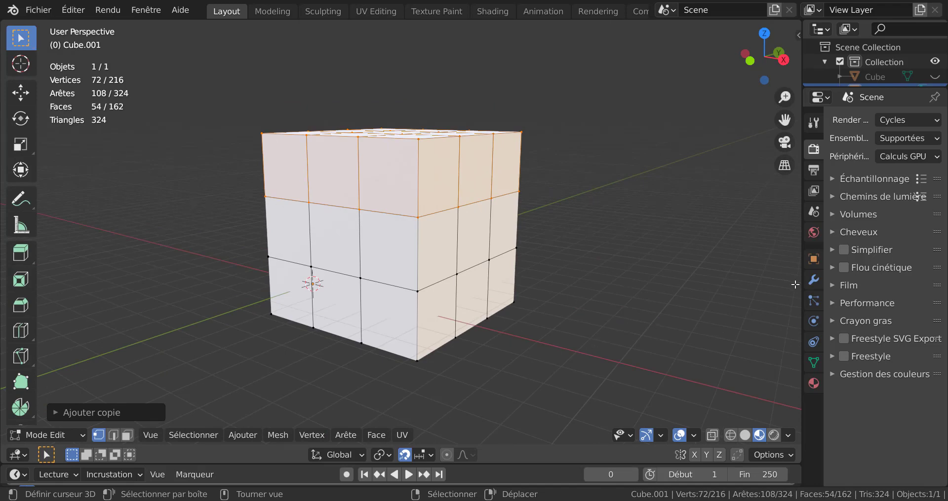
Widen the properties editor beside the 3D view and deselect all of the mesh geometry
drag(784, 278, 723, 286)
drag(802, 274, 680, 286)
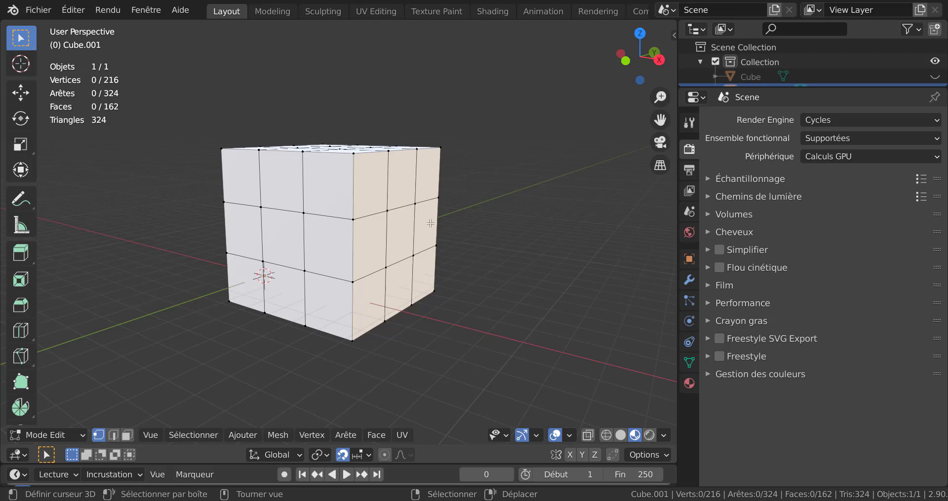
mouse_move(506, 314)
middle_down()
mouse_move(494, 328)
mouse_move(504, 310)
mouse_move(493, 306)
middle_up()
scroll(493, 306, up, 2)
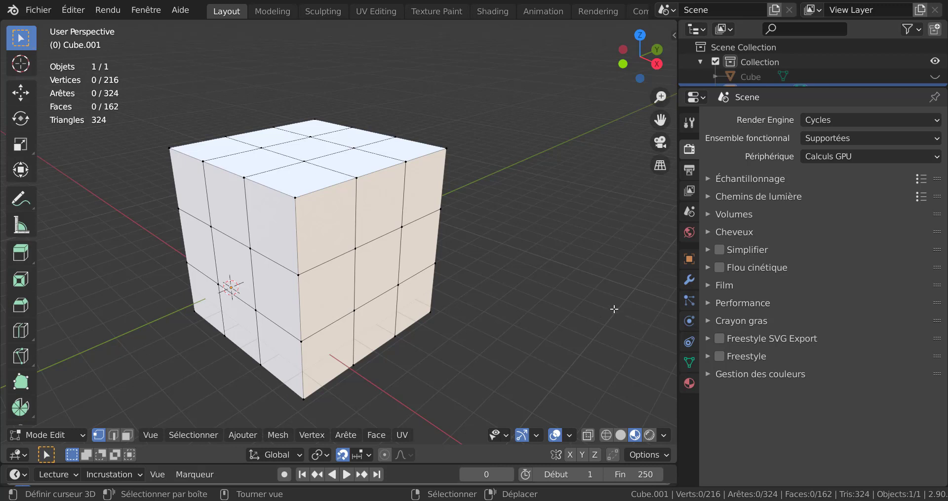
Create a white material for the cube with roughness 0.100, sheen tint 0 and clearcoat roughness lowered to its minimum
click(689, 387)
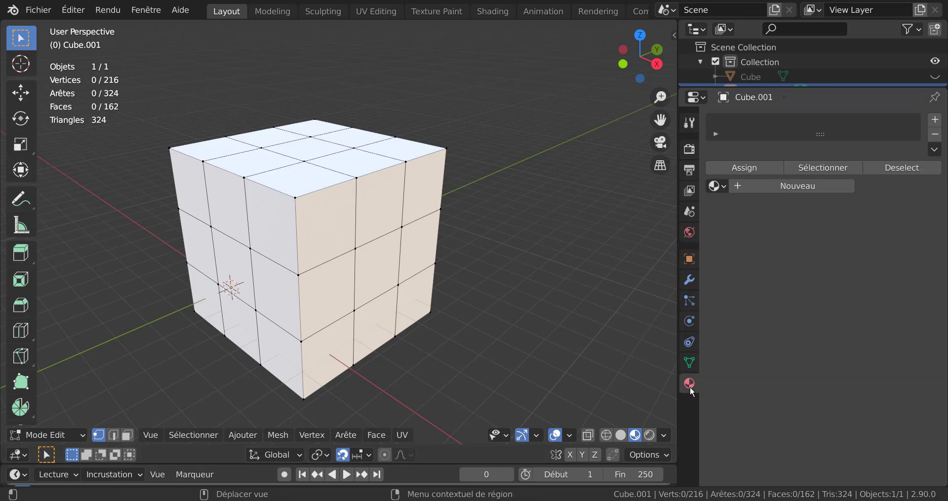
click(801, 188)
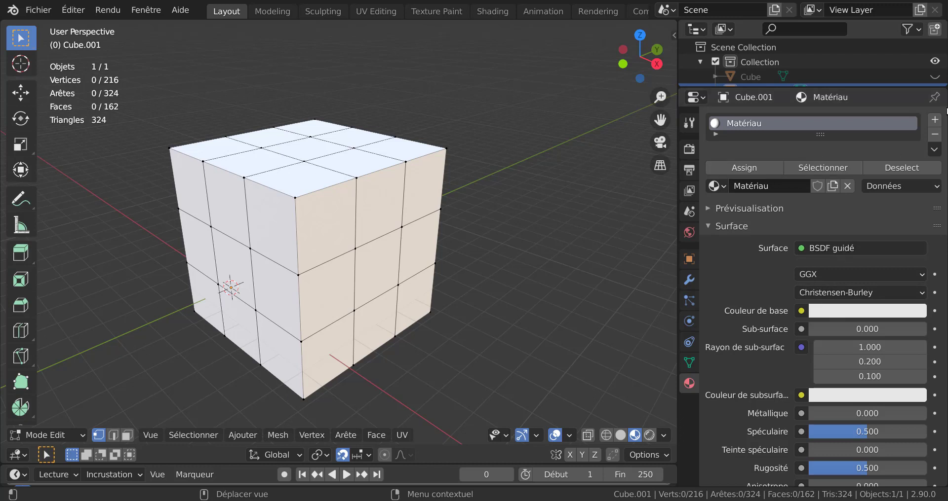
scroll(884, 396, down, 4)
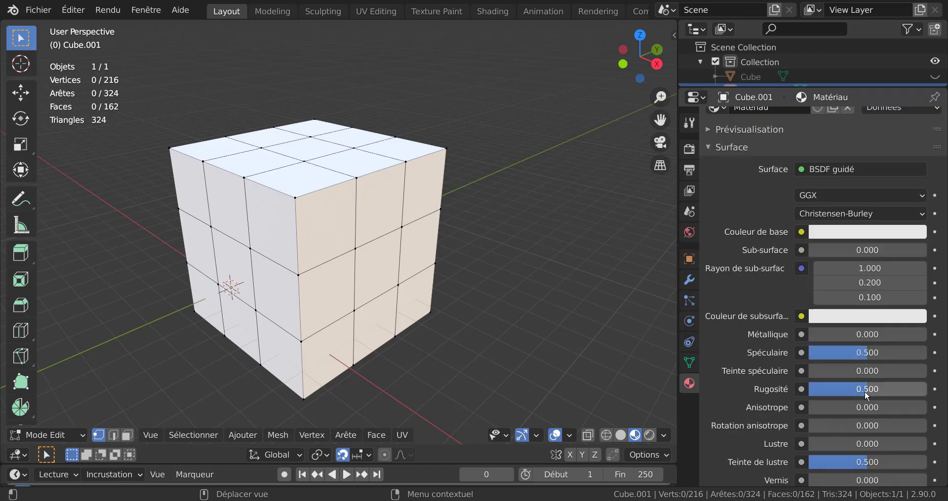
drag(864, 391, 817, 390)
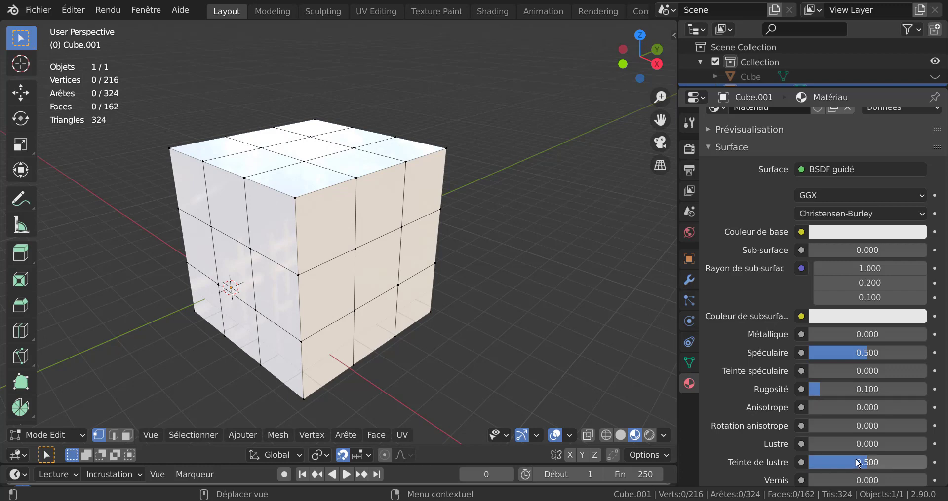
drag(861, 465, 800, 464)
scroll(832, 441, down, 4)
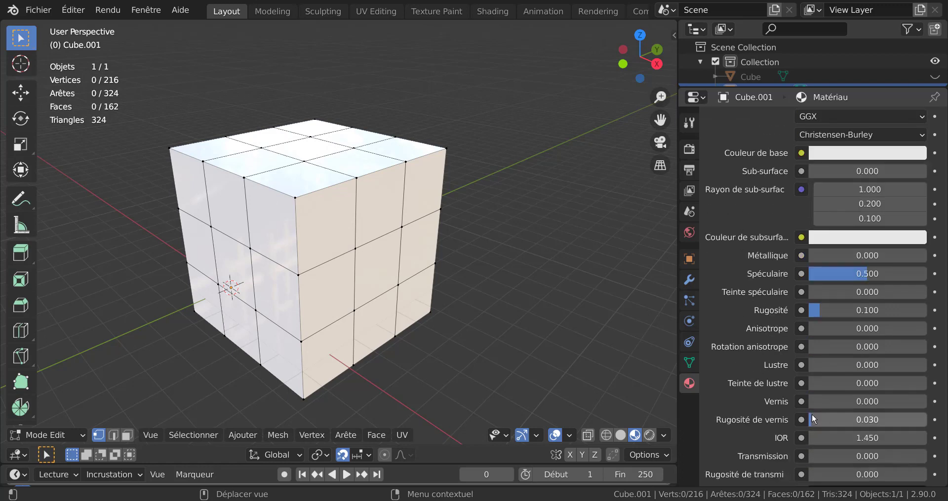
drag(812, 420, 797, 421)
Add a second material slot with a new material and set its base colour to black
scroll(873, 336, up, 2)
scroll(874, 336, up, 6)
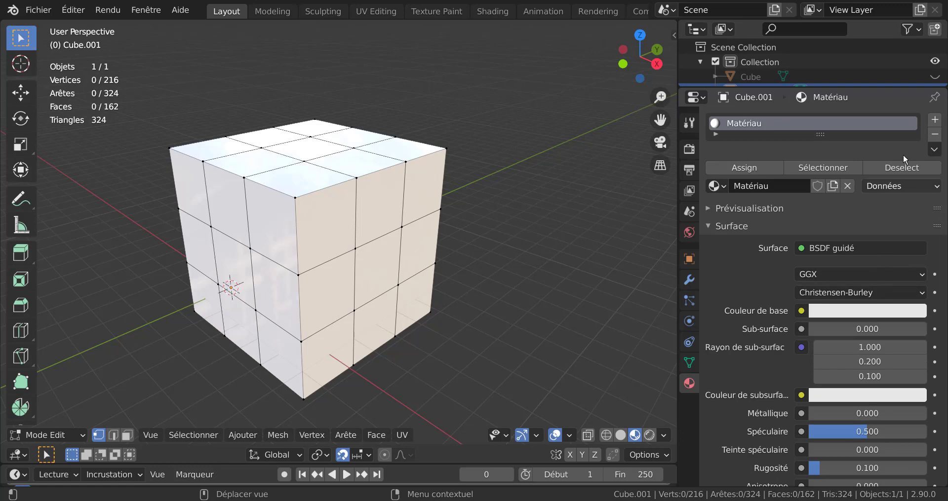
click(934, 119)
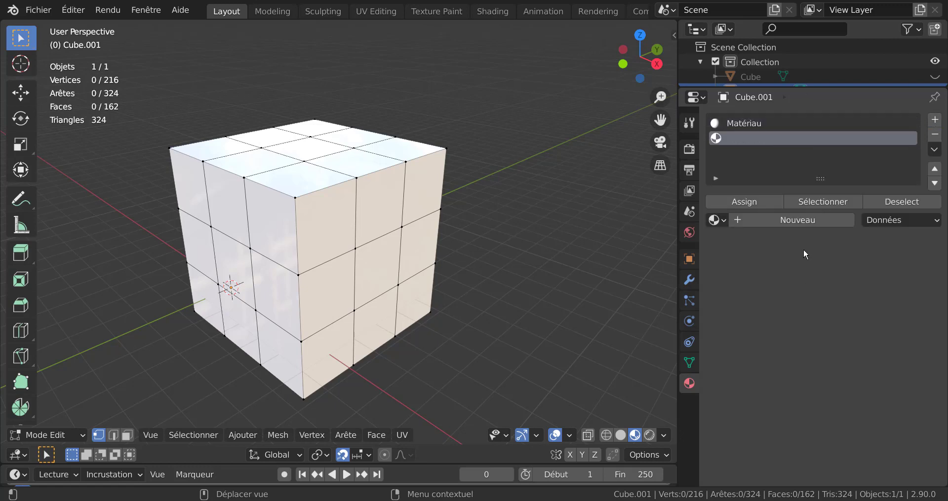
click(803, 220)
click(873, 344)
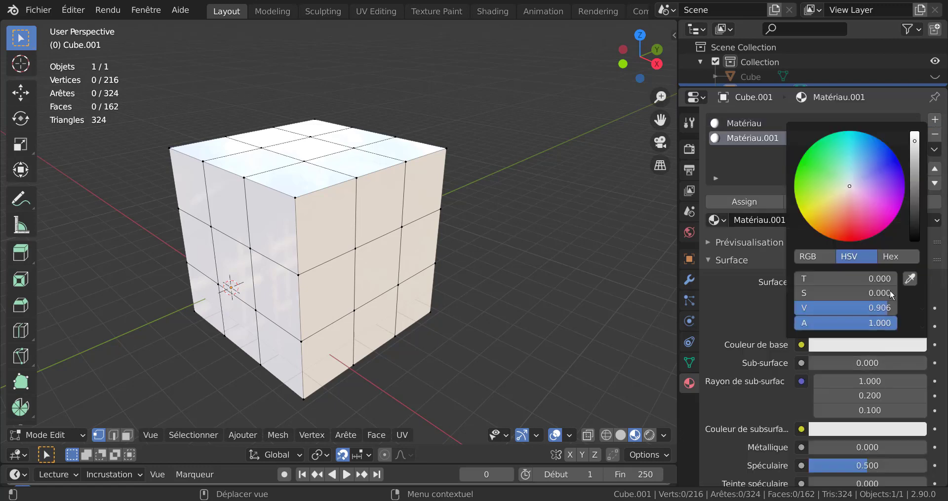
drag(914, 148, 914, 242)
Set the black material's roughness to 0.092 and its sheen tint and clearcoat roughness to 0
scroll(804, 463, down, 5)
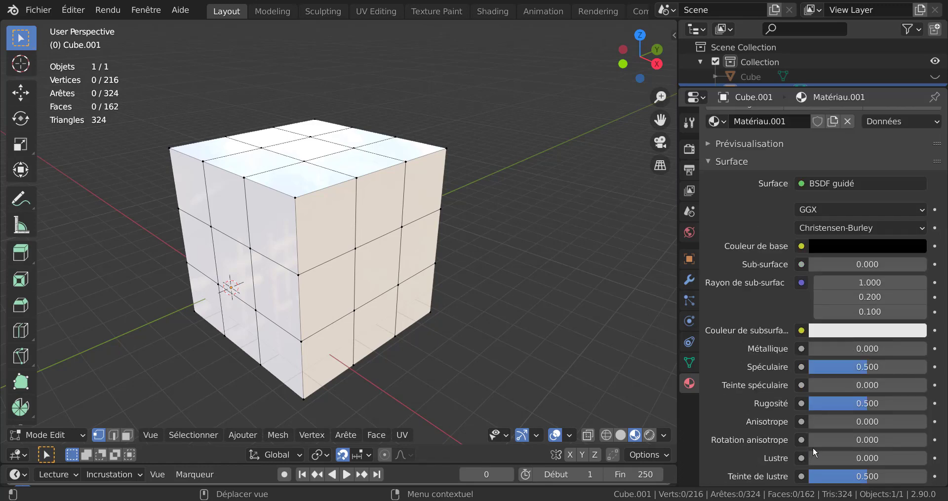
drag(864, 404, 805, 397)
scroll(839, 442, down, 4)
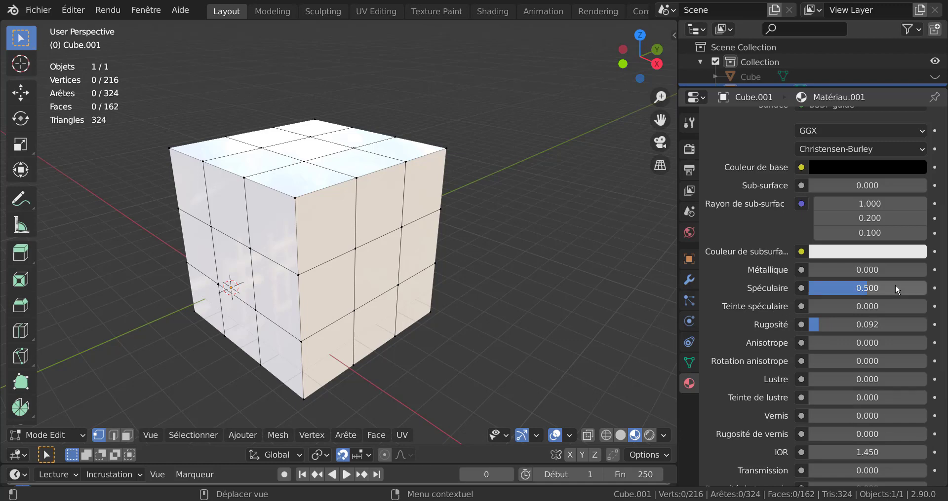
Add a third material with a green base colour, hue 0.294 and saturation 0.937, and darken it slightly
scroll(893, 253, up, 9)
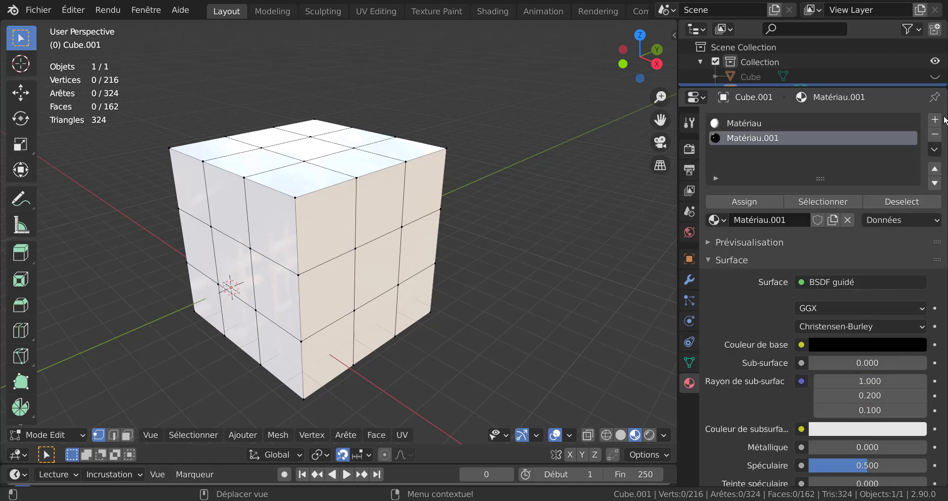
click(934, 120)
click(801, 220)
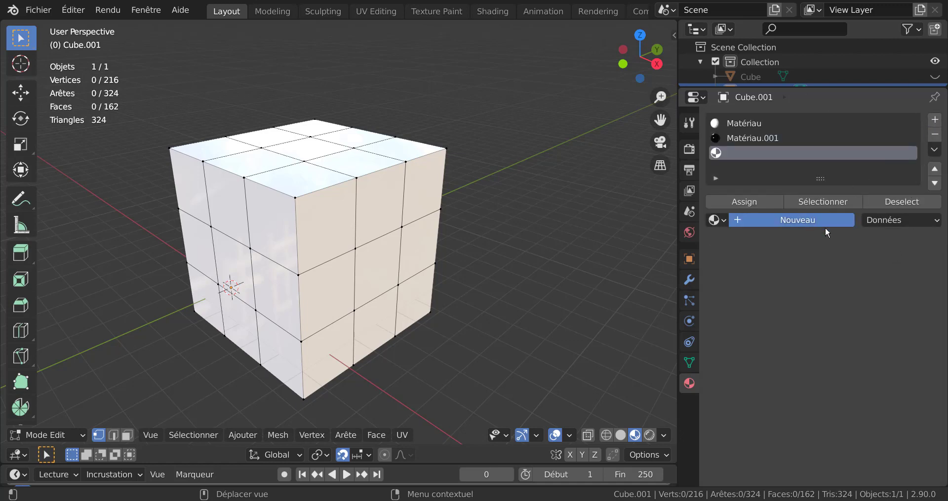
click(877, 345)
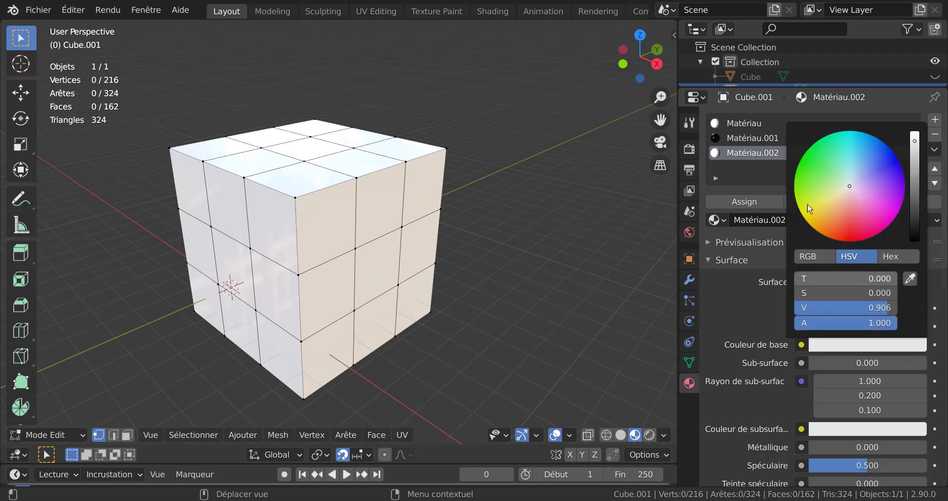
click(799, 172)
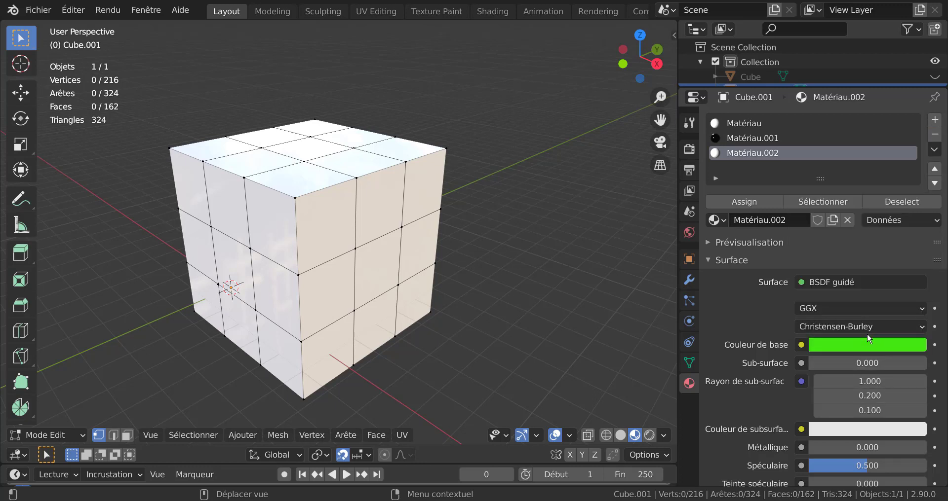
click(878, 346)
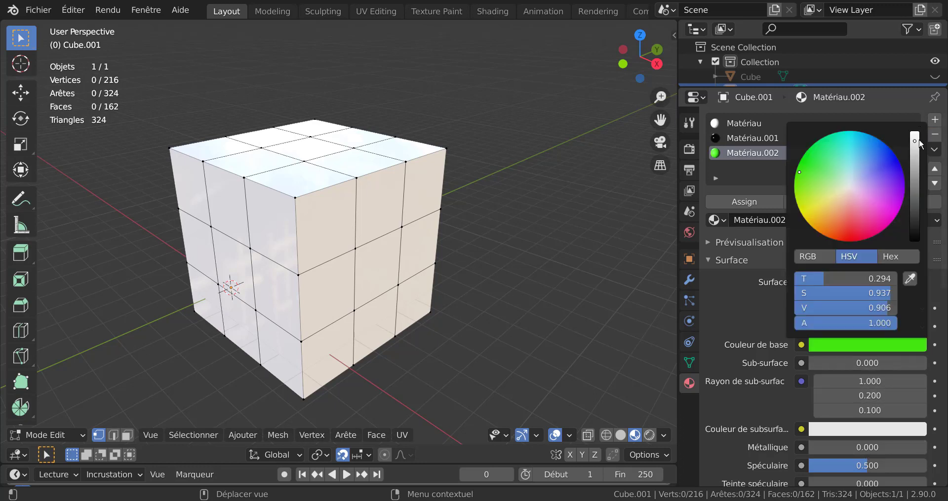
drag(914, 141, 914, 159)
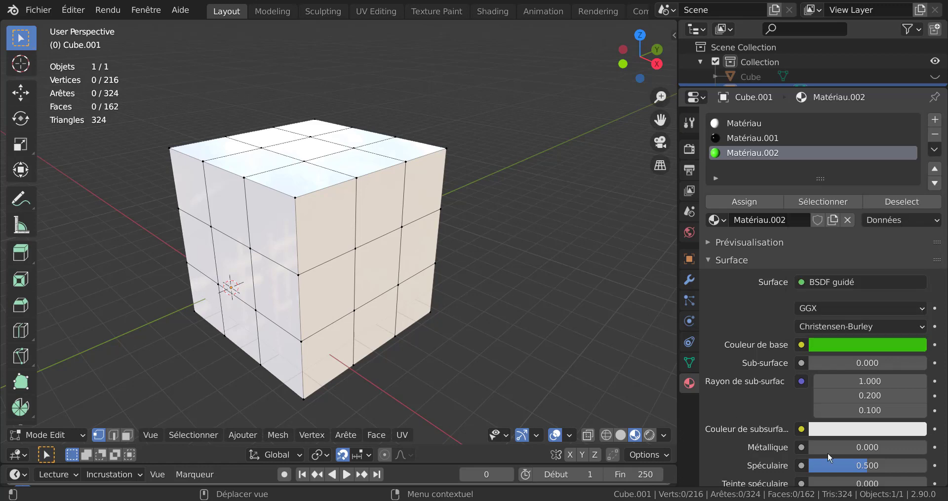
Set the green material's roughness to 0.087 and its sheen tint and clearcoat roughness to 0
scroll(834, 457, down, 3)
drag(857, 443, 814, 443)
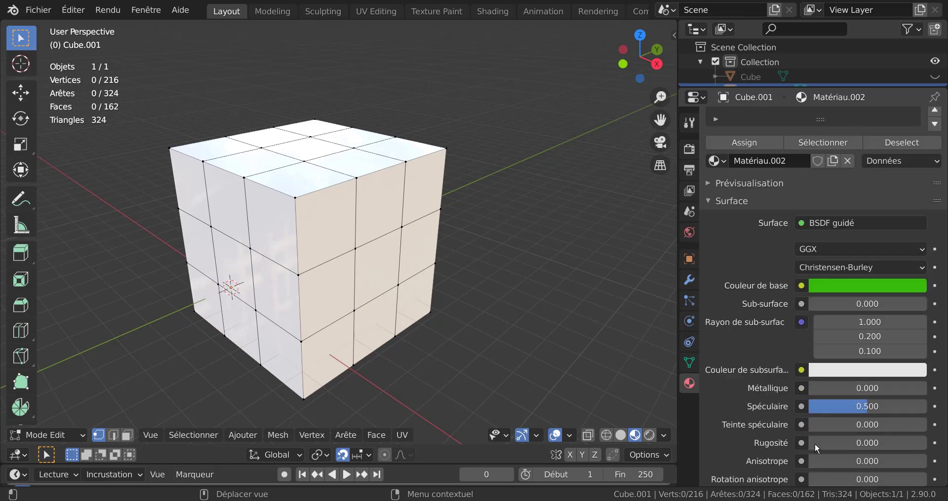
scroll(826, 430, down, 5)
drag(822, 345, 832, 345)
drag(860, 417, 808, 418)
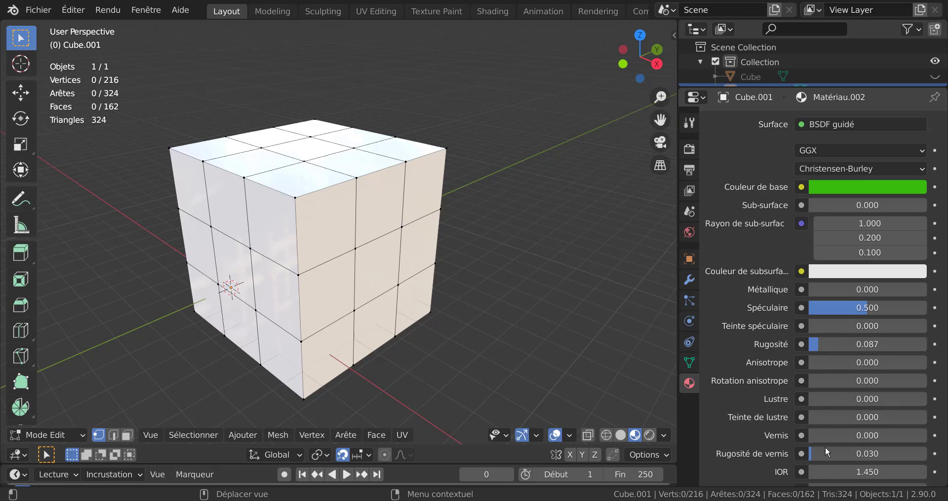
drag(823, 451, 814, 451)
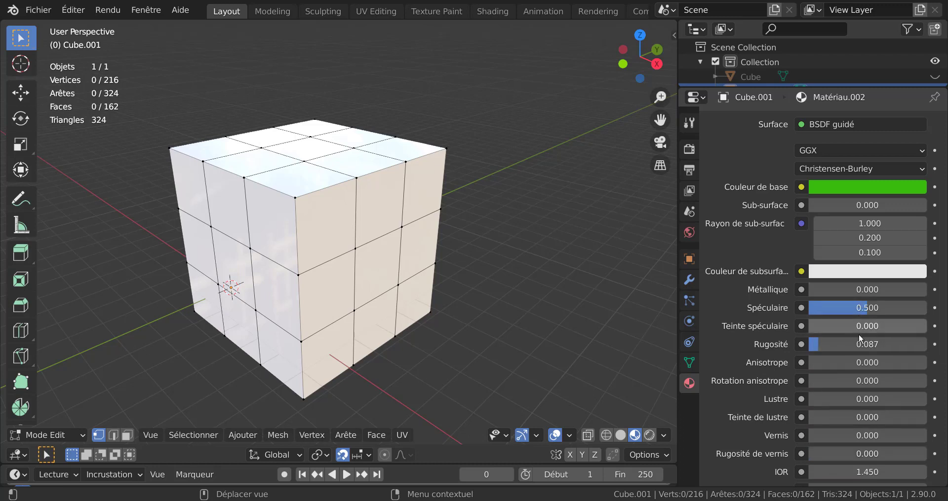
Add a fourth material with a bright yellow base colour, using hue 0.154 and saturation 0.965
scroll(865, 332, up, 8)
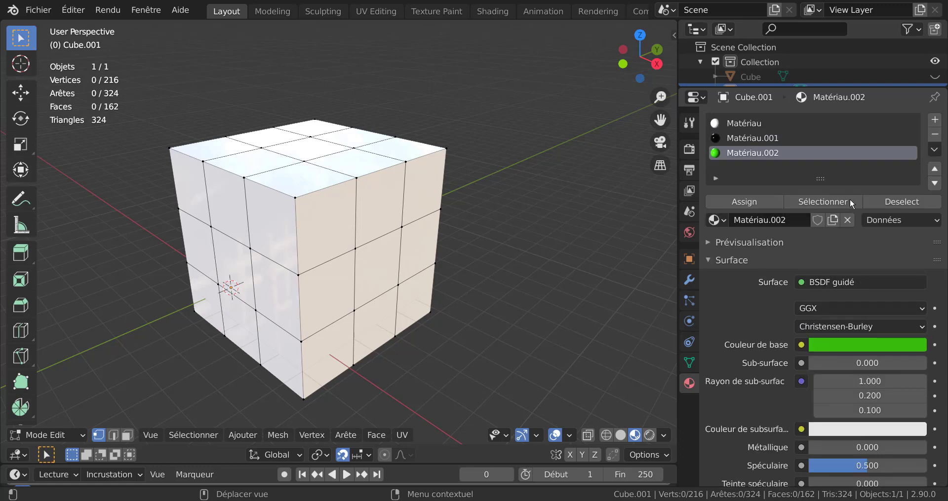
click(933, 120)
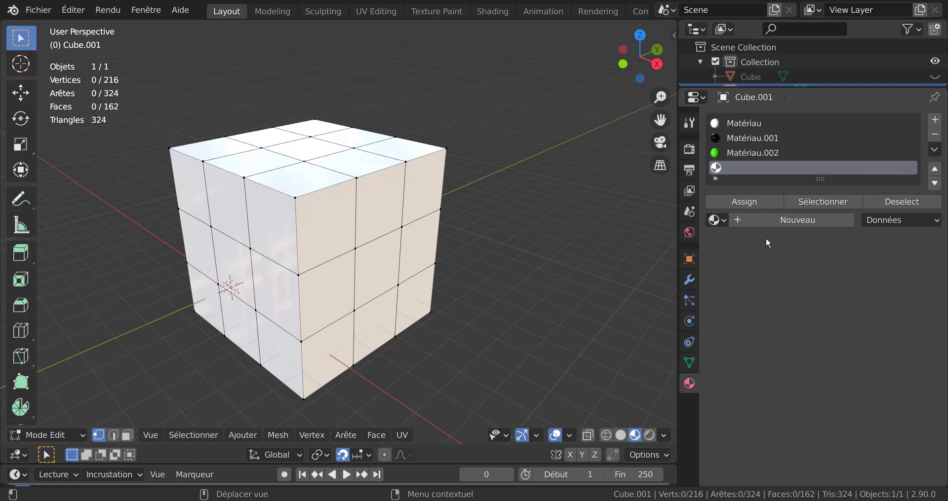
click(799, 220)
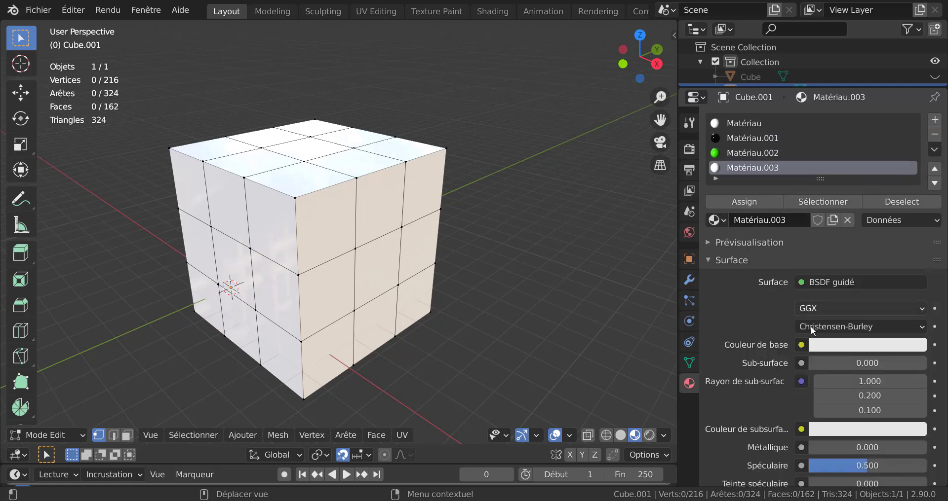
click(831, 346)
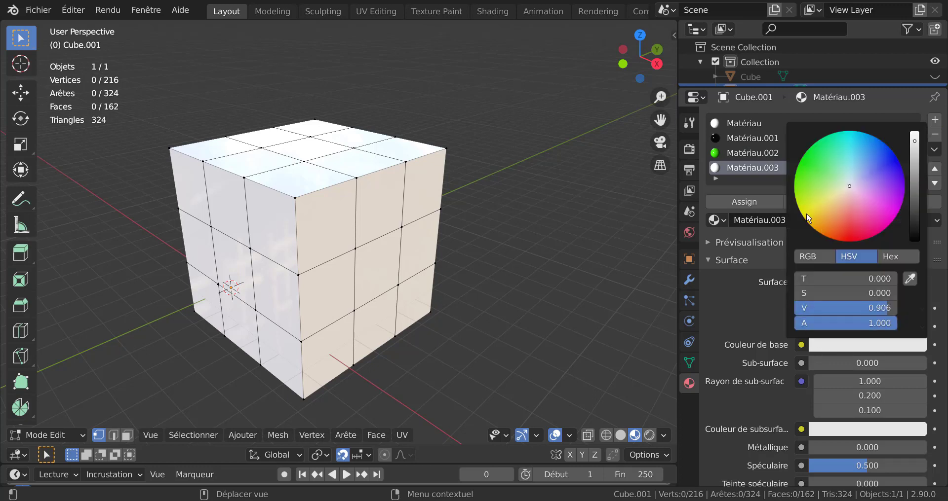
click(806, 217)
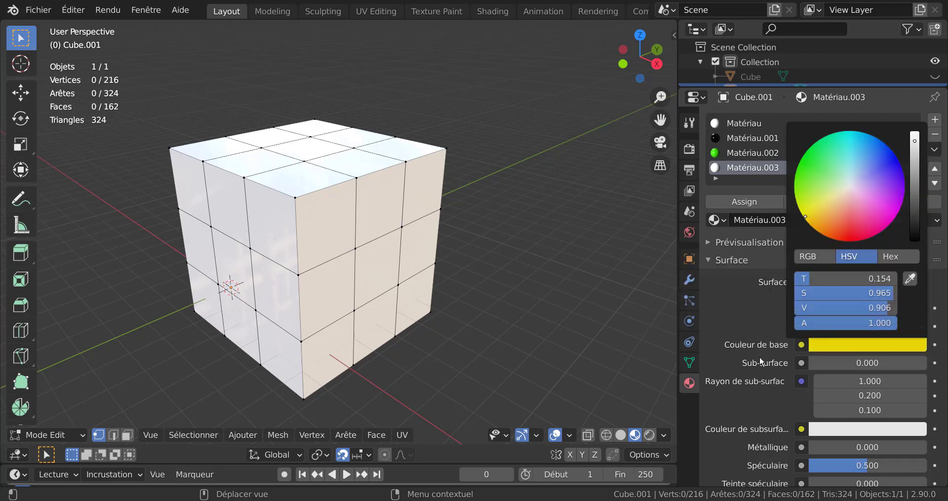
click(882, 346)
Set the yellow material's roughness to 0.125 and its sheen tint to 0
scroll(867, 406, down, 5)
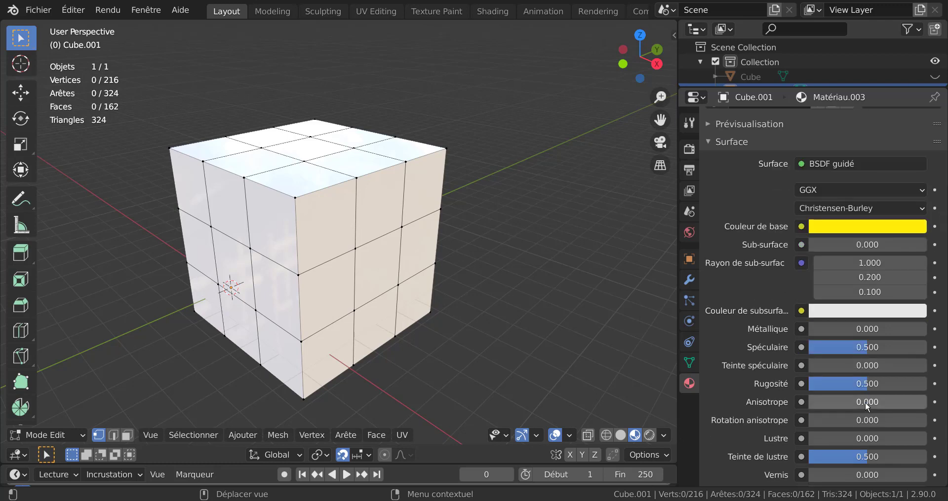
drag(867, 384, 823, 387)
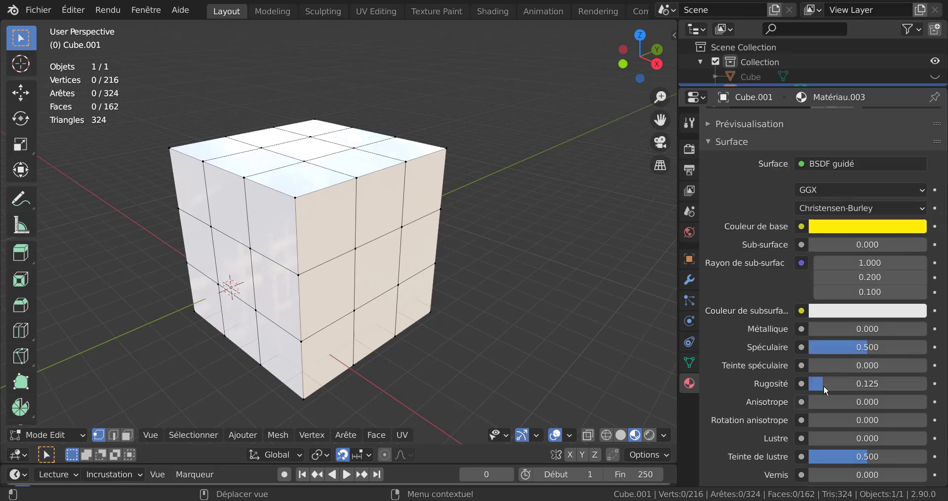
drag(857, 454, 796, 454)
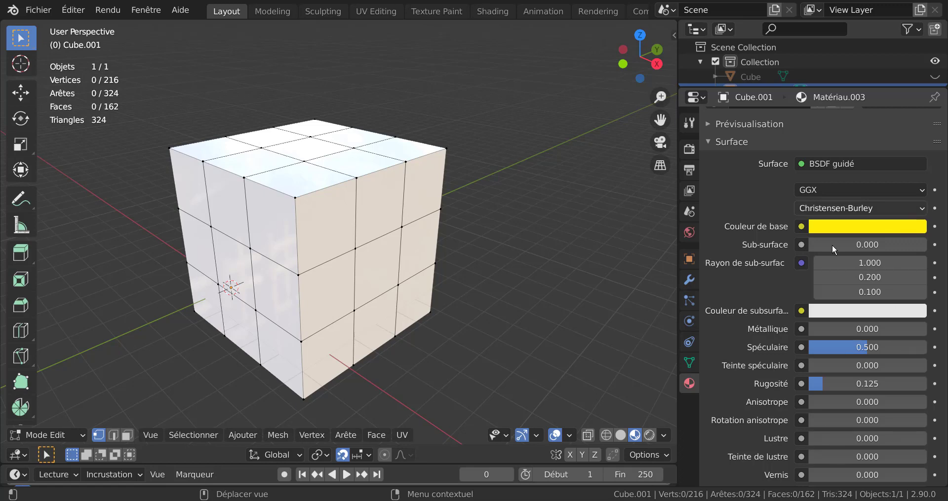
Add a fifth material with a saturated orange base colour
scroll(752, 290, up, 6)
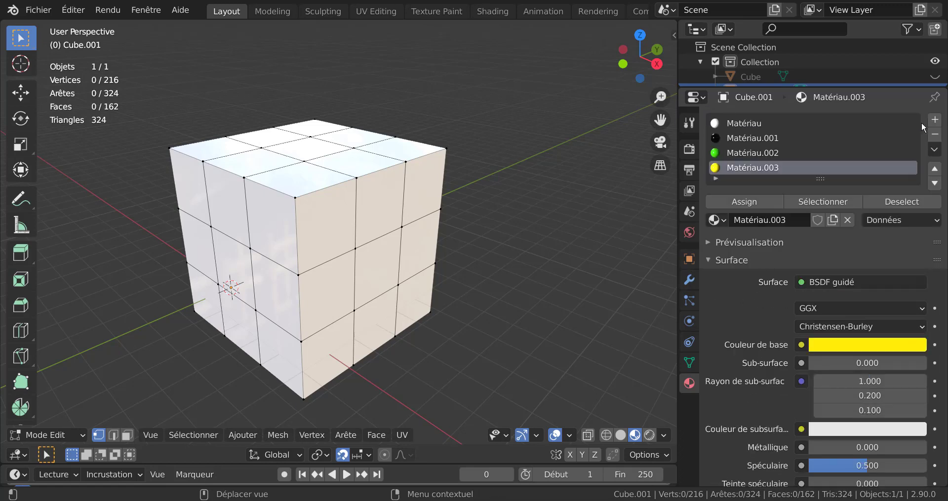
click(935, 121)
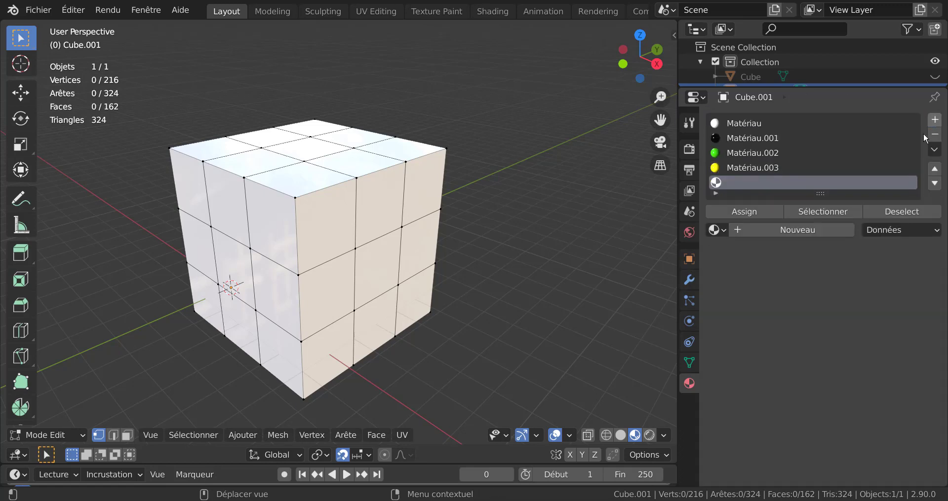
click(810, 226)
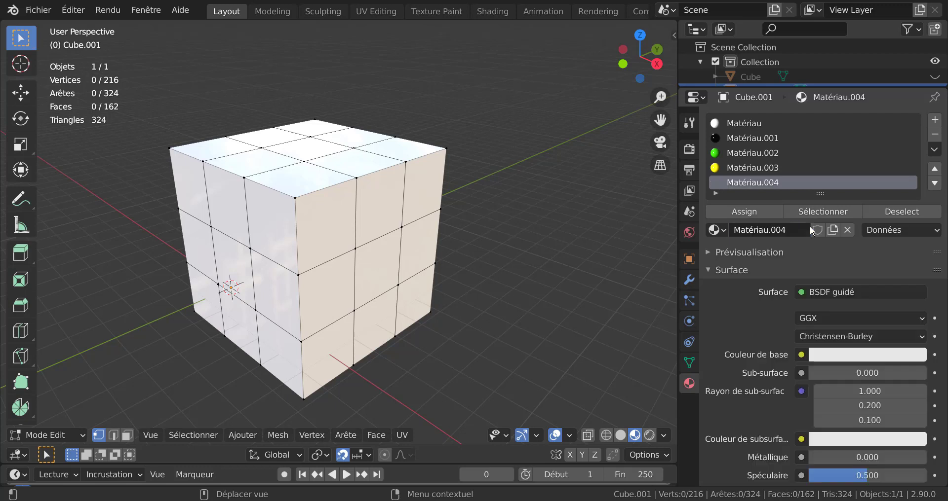
click(834, 356)
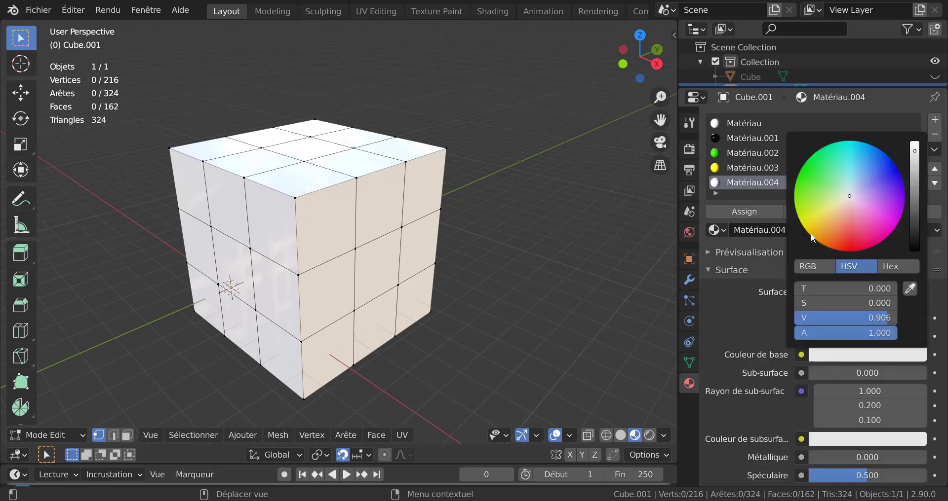
click(816, 238)
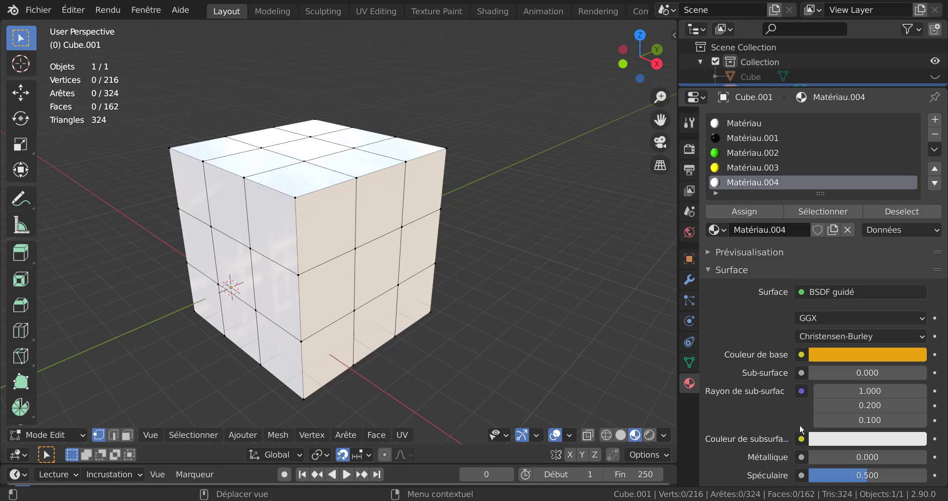
Lower the orange material's roughness to a glossy level and reduce its sheen tint to 0
scroll(819, 415, down, 5)
drag(868, 393, 821, 393)
drag(861, 468, 804, 467)
Add a sixth material with a saturated red base colour
scroll(937, 262, up, 5)
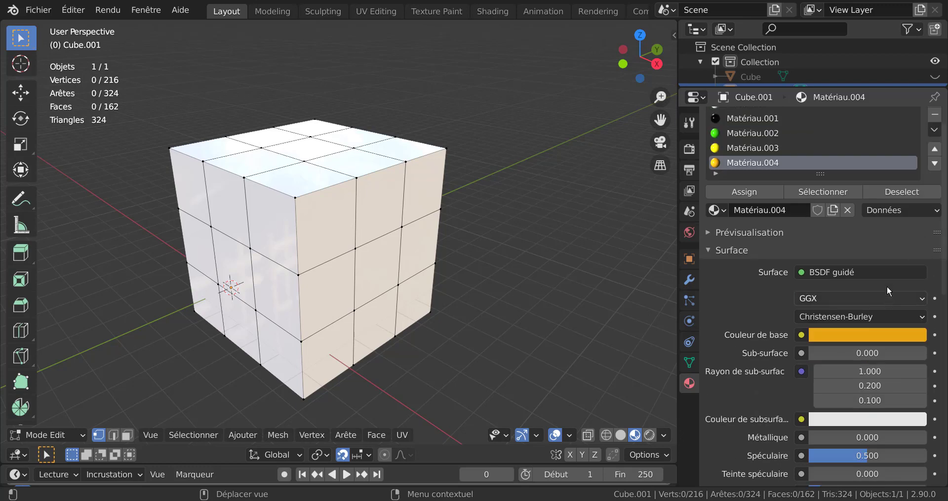
scroll(886, 285, up, 1)
click(933, 123)
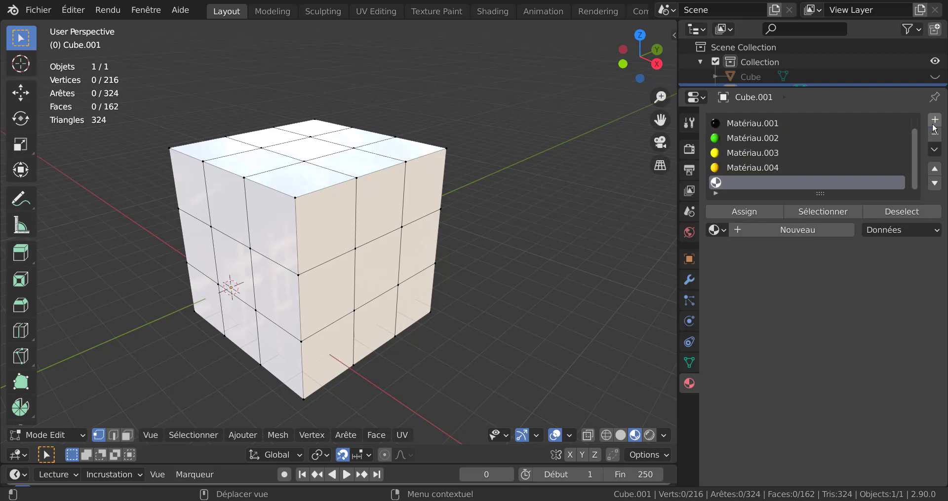
click(804, 235)
click(842, 358)
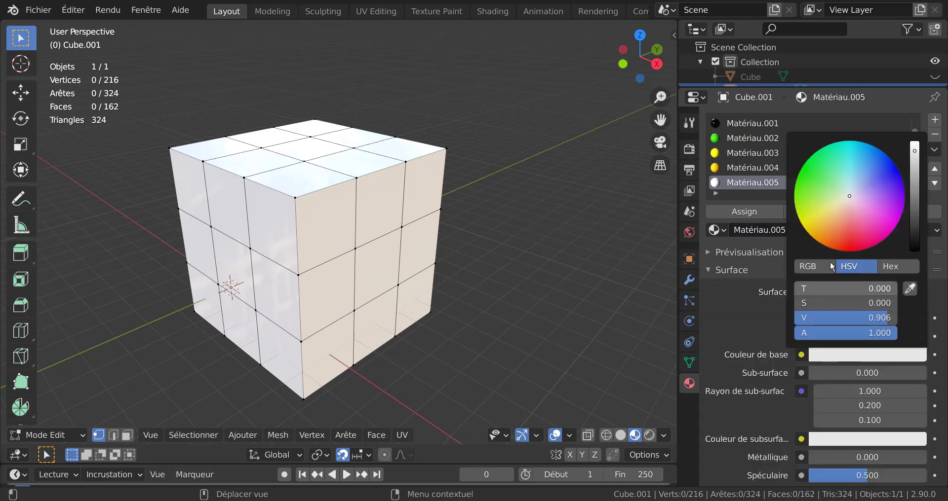
click(853, 244)
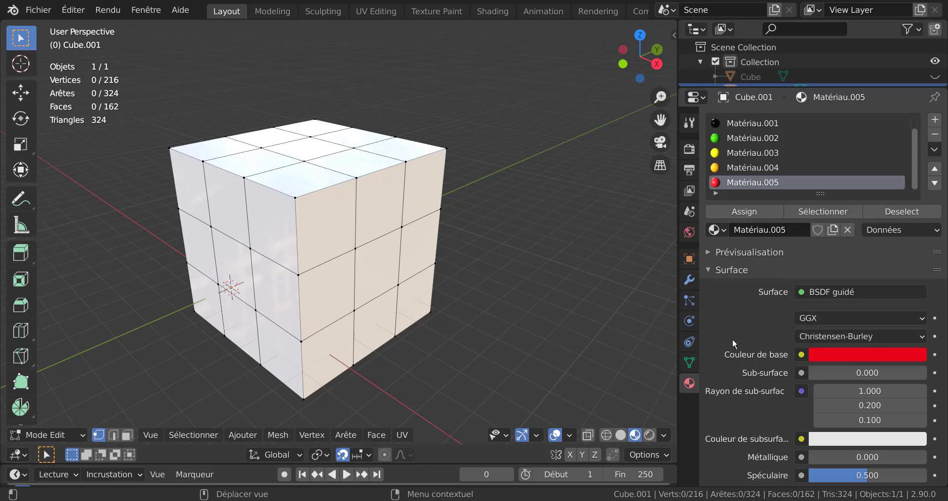
Set the red material's roughness to 0.158 and its sheen tint and clearcoat roughness to 0
scroll(733, 339, down, 4)
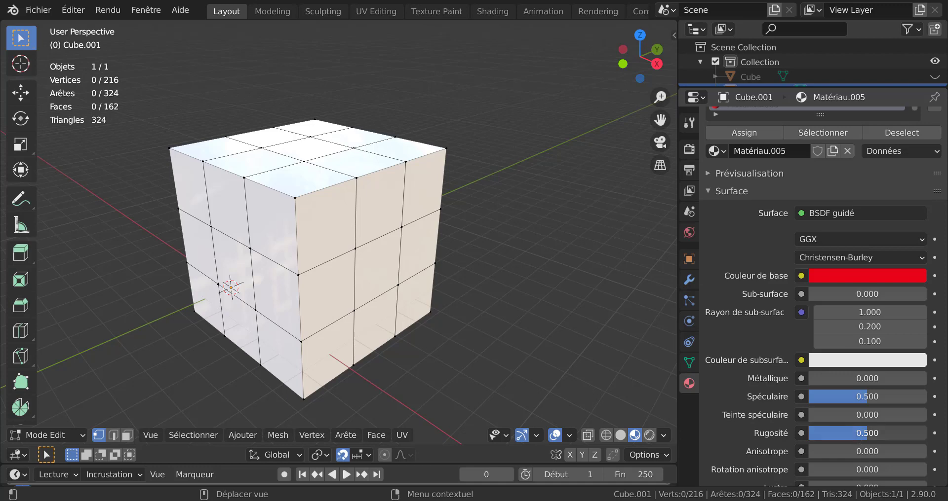
drag(867, 434, 799, 408)
scroll(833, 433, down, 5)
drag(845, 445, 810, 445)
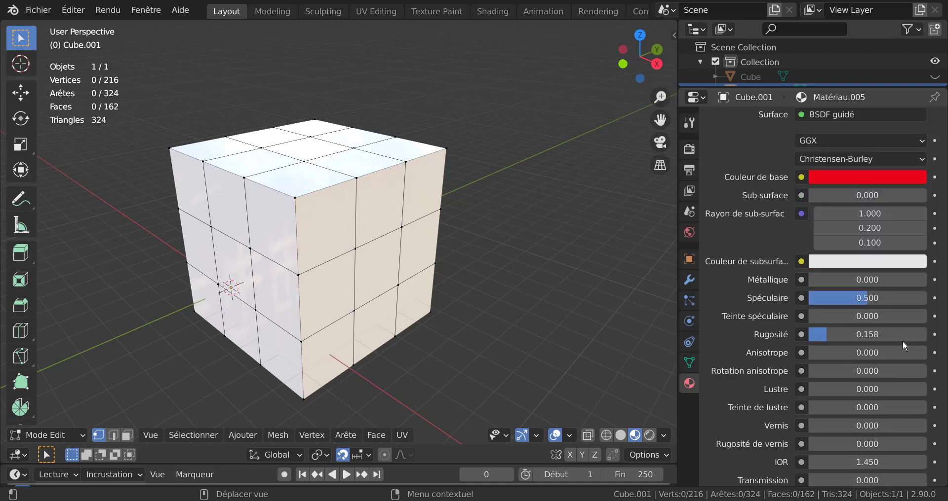
Add a seventh material with a saturated deep blue base colour
scroll(902, 340, up, 9)
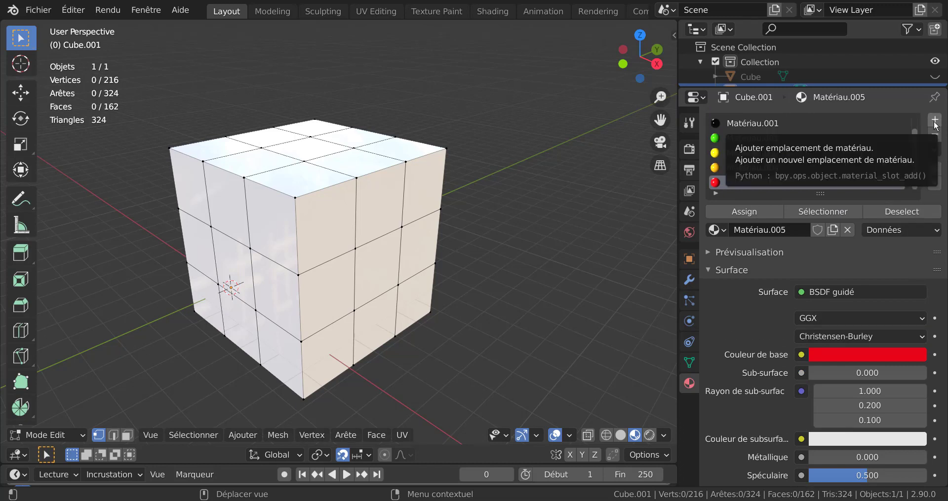
click(935, 120)
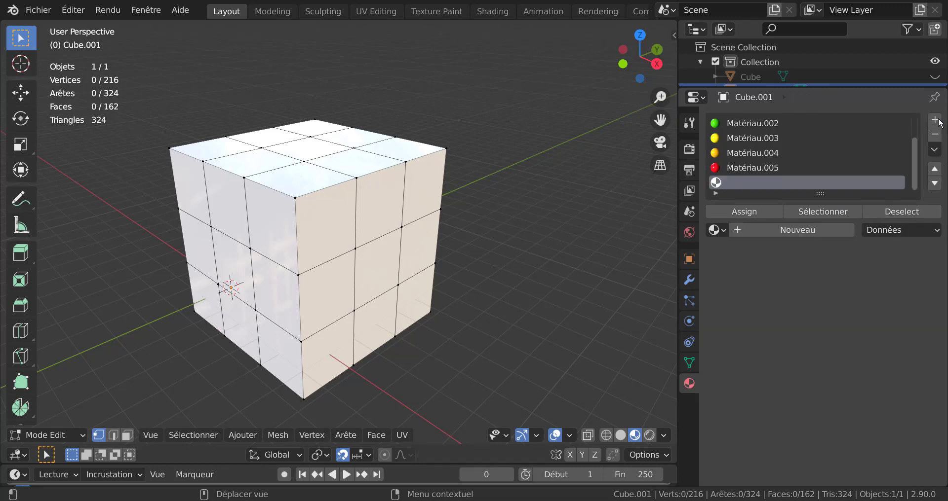
click(800, 229)
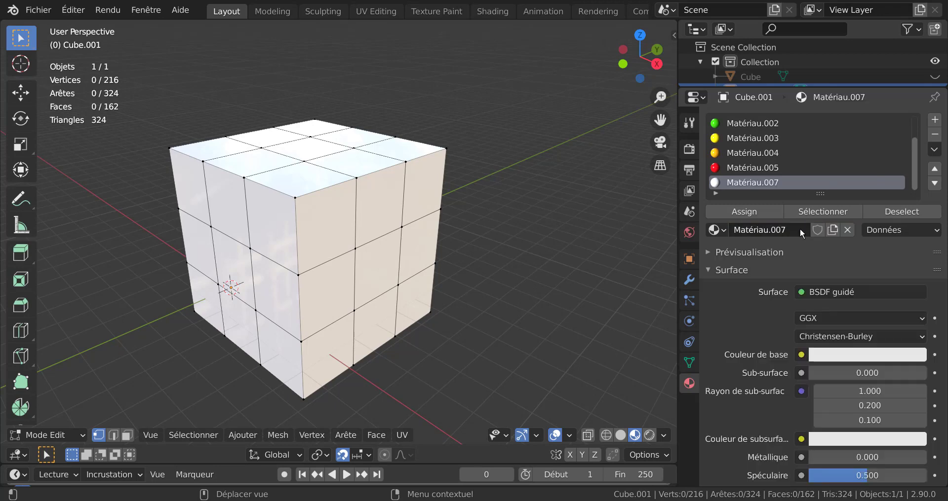
click(865, 357)
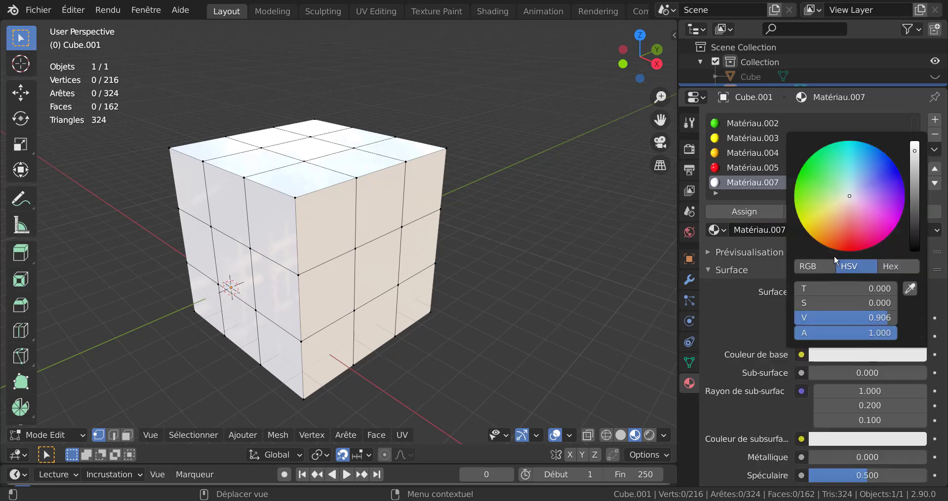
click(894, 168)
Set the blue material's roughness to 0.100 and its sheen tint to 0
scroll(812, 410, down, 3)
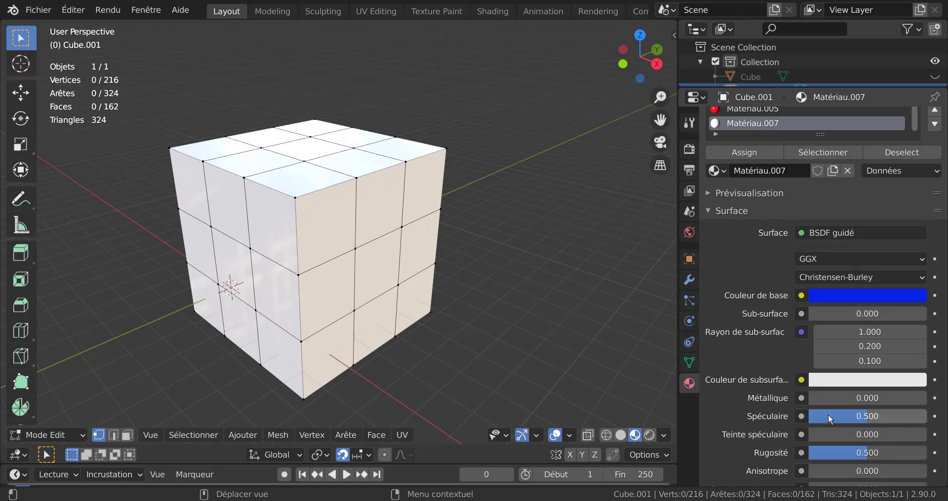
drag(866, 454, 819, 455)
scroll(817, 442, down, 4)
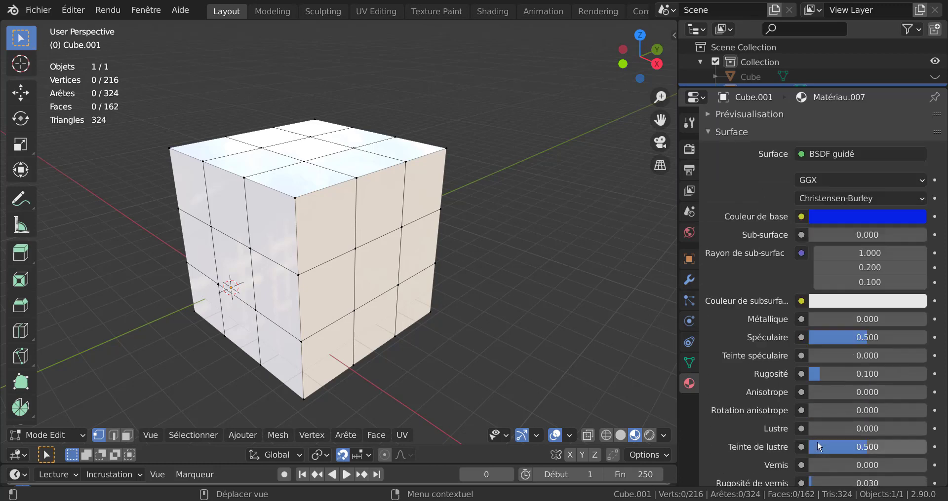
scroll(819, 448, down, 5)
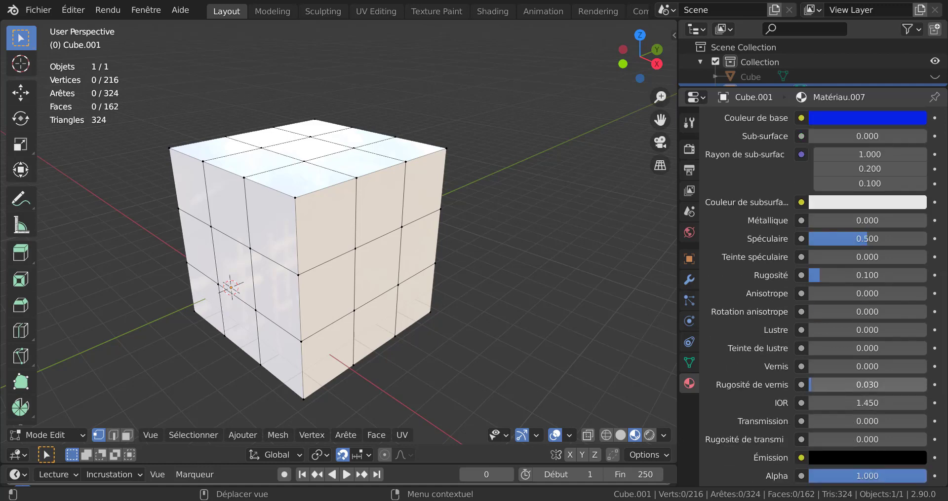
Select the whole mesh in face select mode and bevel all edges with a width of about 0.0996 m and 4 segments
scroll(810, 284, up, 4)
scroll(828, 275, up, 4)
scroll(790, 298, up, 4)
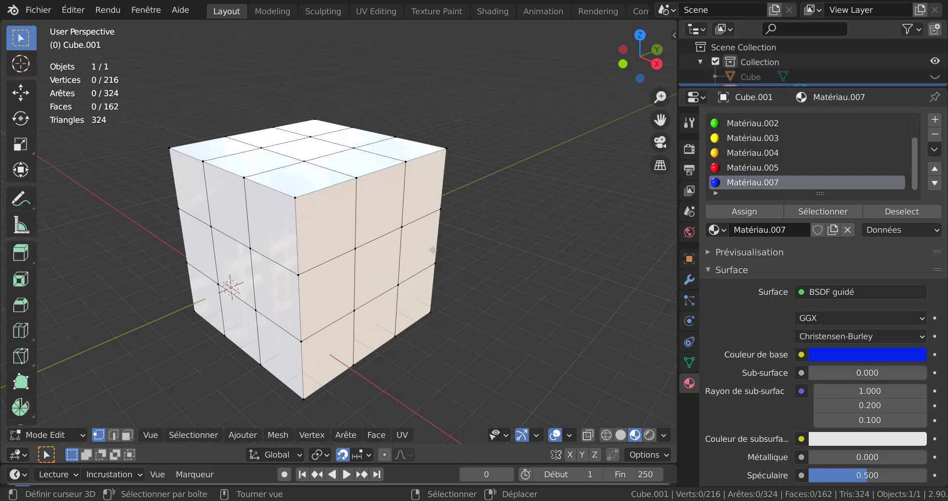
click(460, 251)
scroll(370, 220, up, 3)
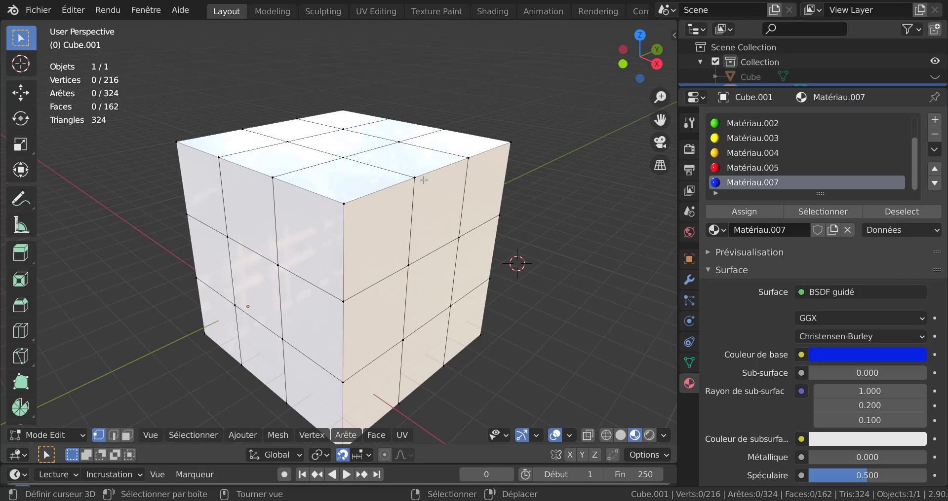
key(a)
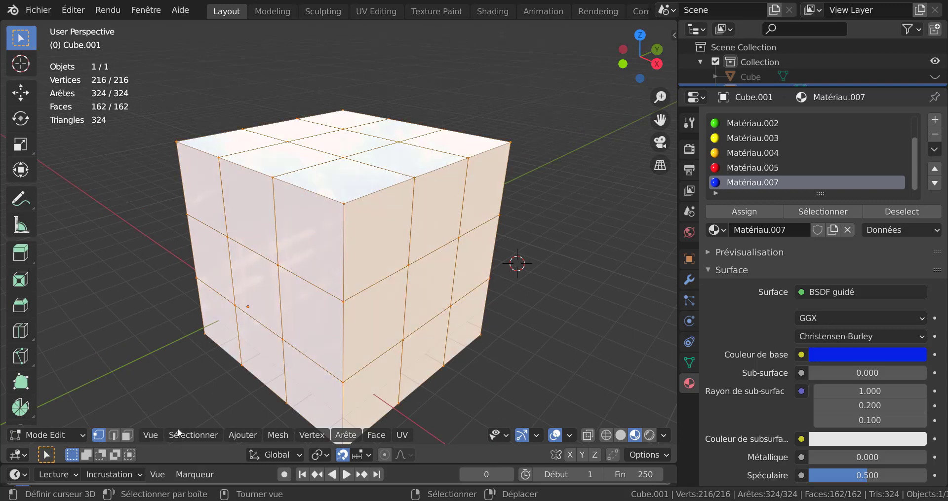
click(126, 436)
key(ctrl+b)
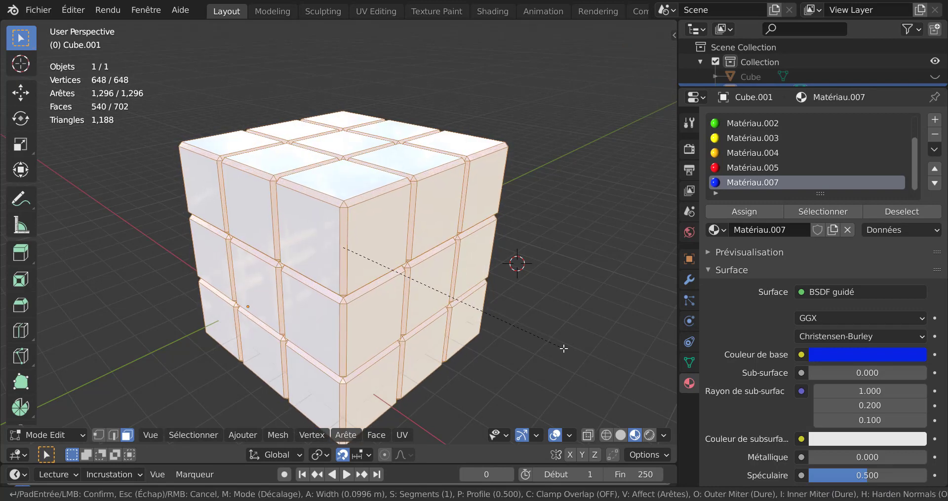
scroll(564, 349, up, 2)
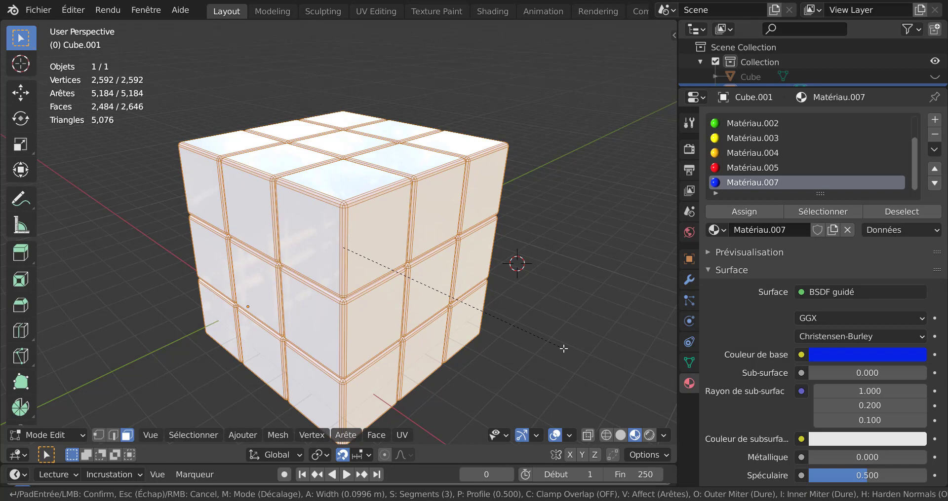
scroll(564, 349, up, 1)
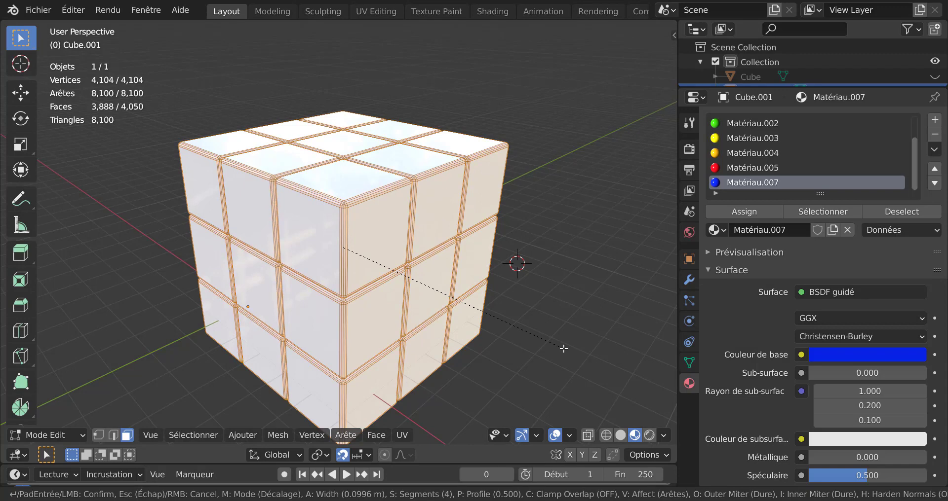
click(564, 349)
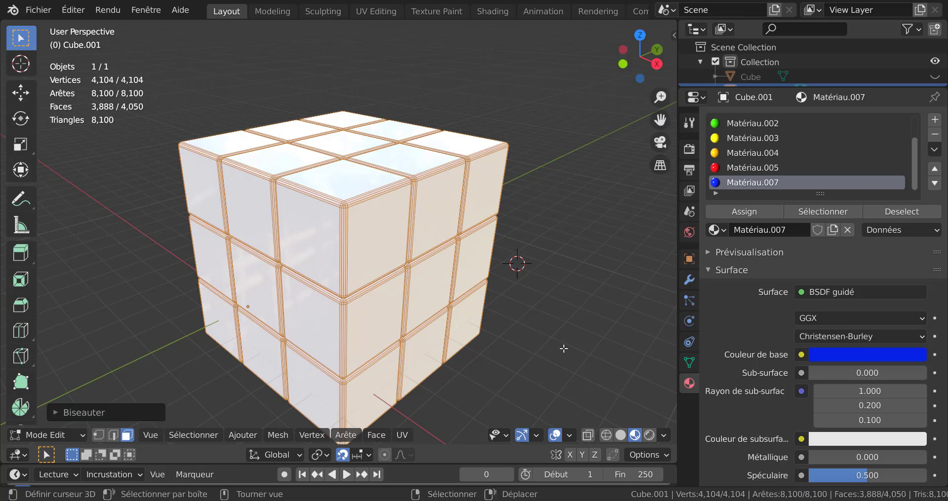
Select every face of the bevelled mesh and assign the black material Matériau.001 to it
scroll(429, 201, up, 2)
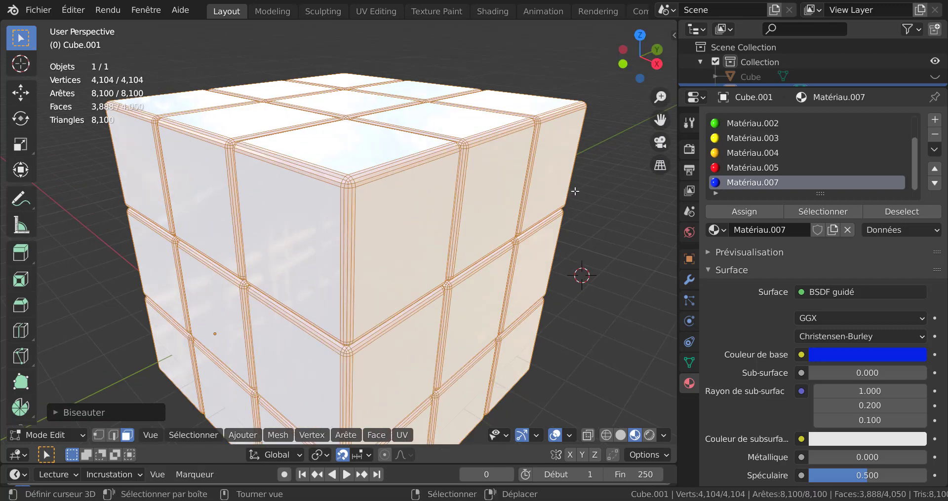
scroll(611, 281, down, 2)
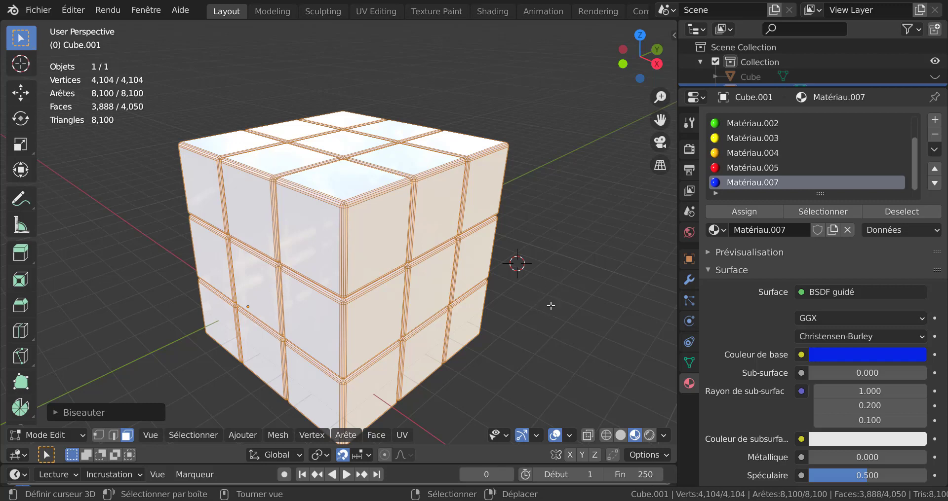
key(a)
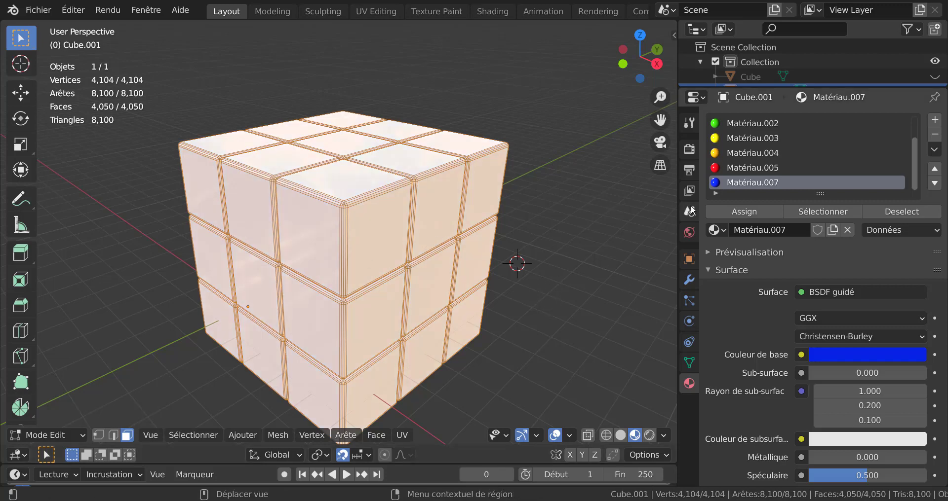
scroll(791, 153, up, 2)
click(754, 138)
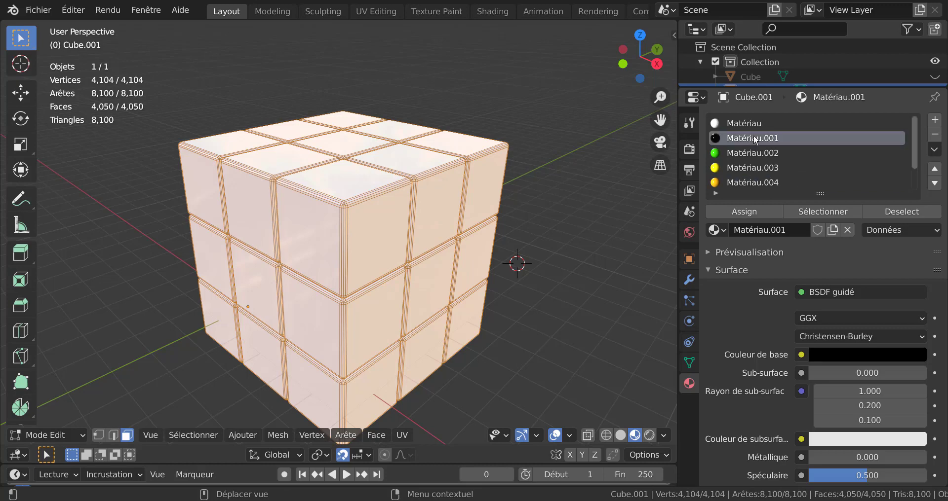
click(743, 212)
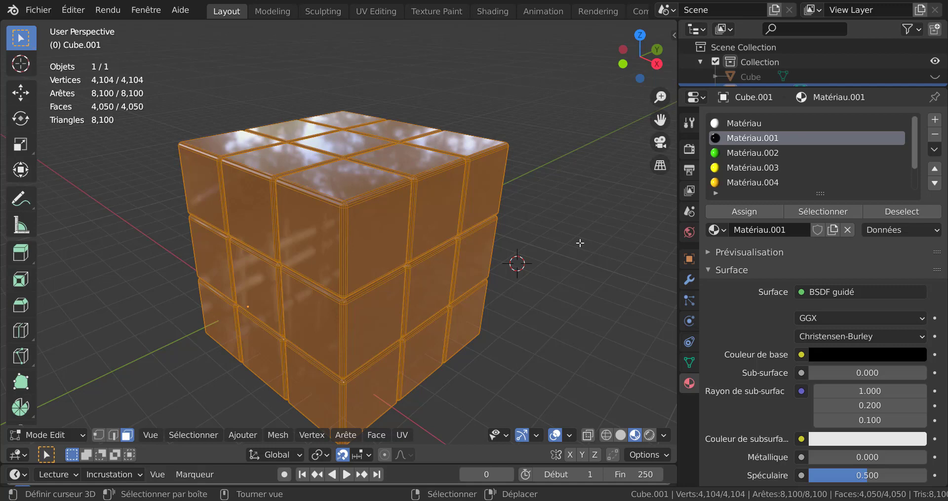
Select all nine coplanar square faces on the cube's +X side and assign the white material Matériau to them
click(382, 247)
middle_drag(540, 350, 519, 329)
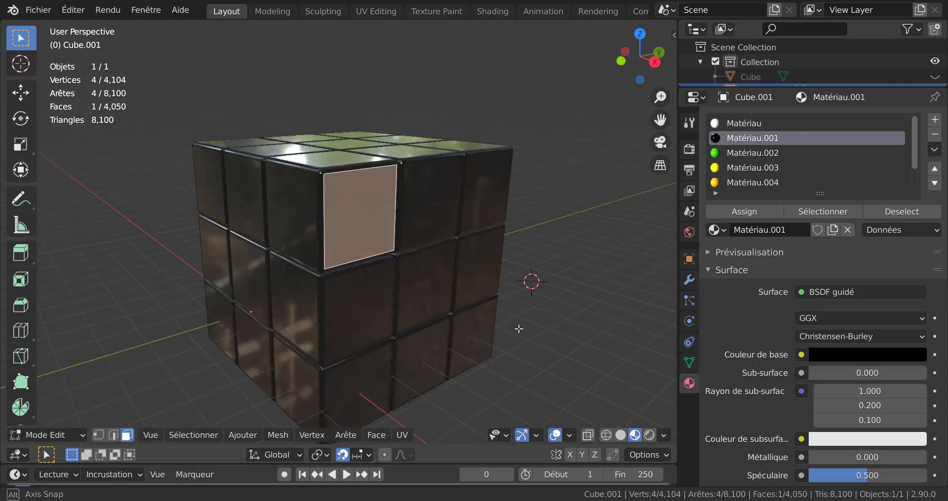
key(q)
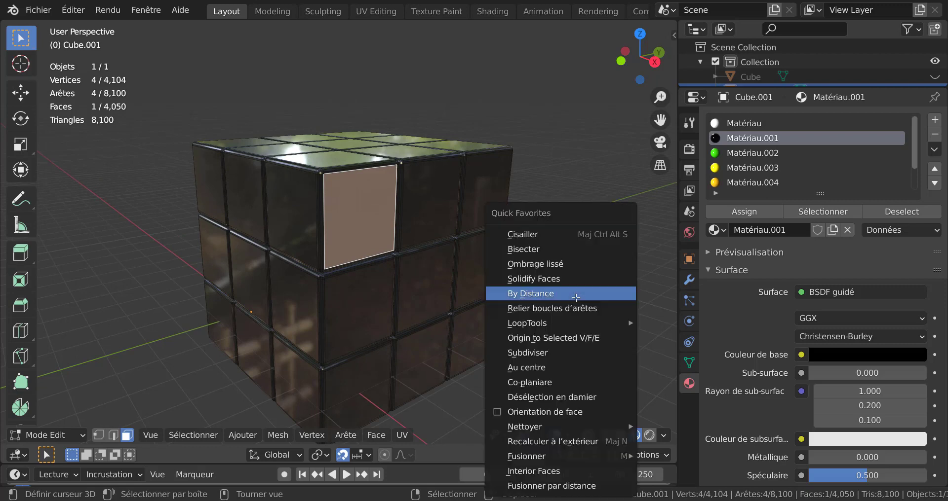
click(551, 383)
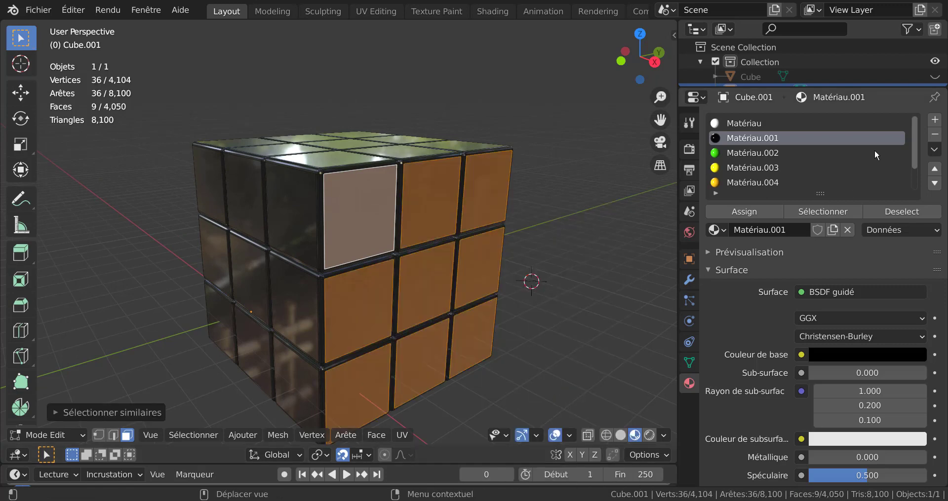
click(748, 122)
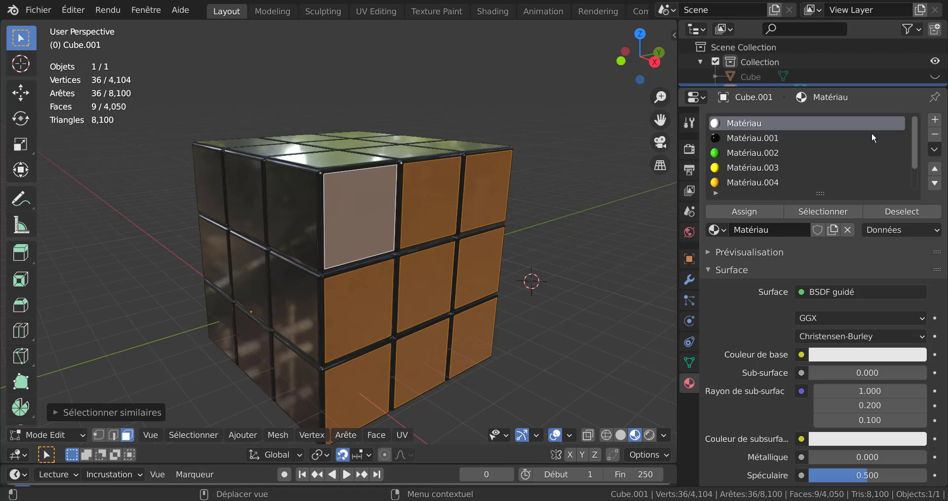
click(742, 211)
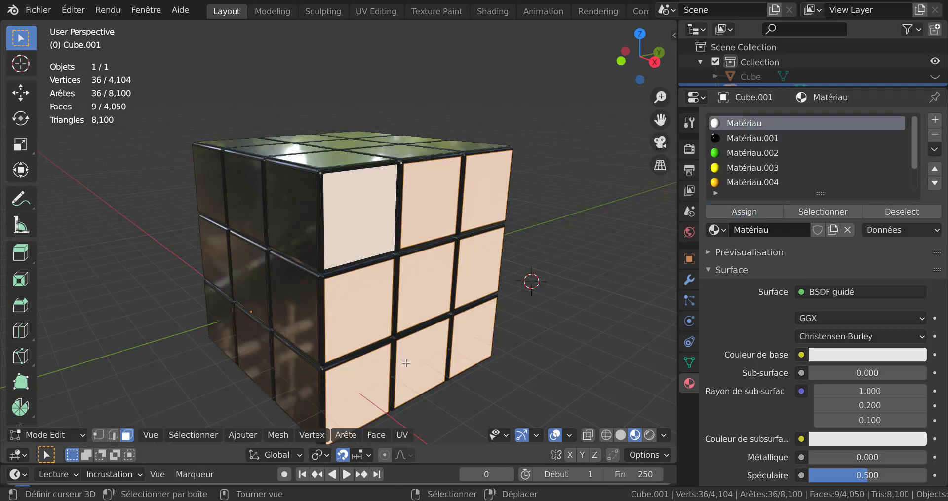
Enlarge the outliner area and unhide the reference object Cube beside the new cube to compare face colours
middle_drag(345, 316, 408, 317)
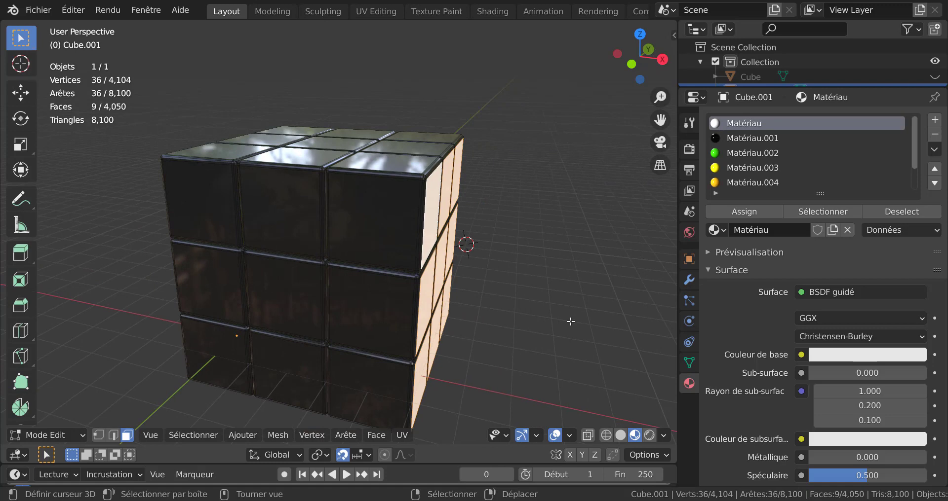
scroll(572, 322, down, 2)
scroll(578, 319, down, 3)
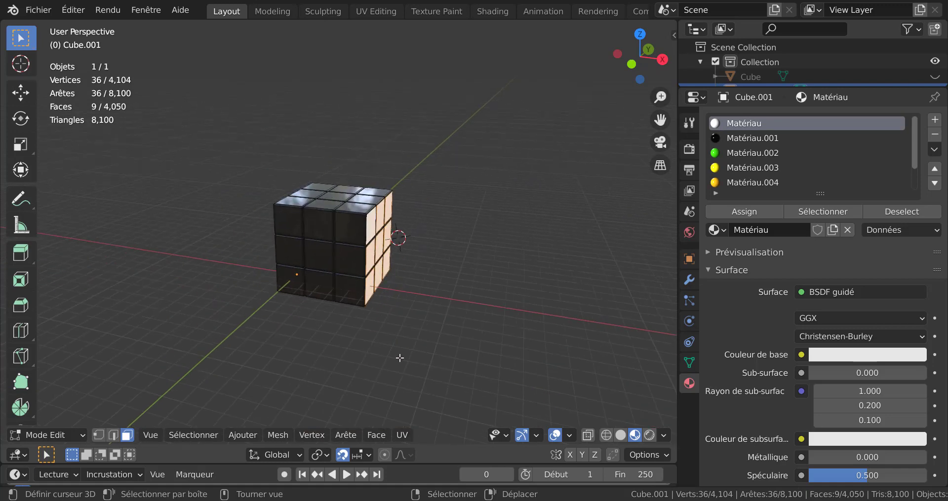
shift+middle_drag(502, 332, 575, 330)
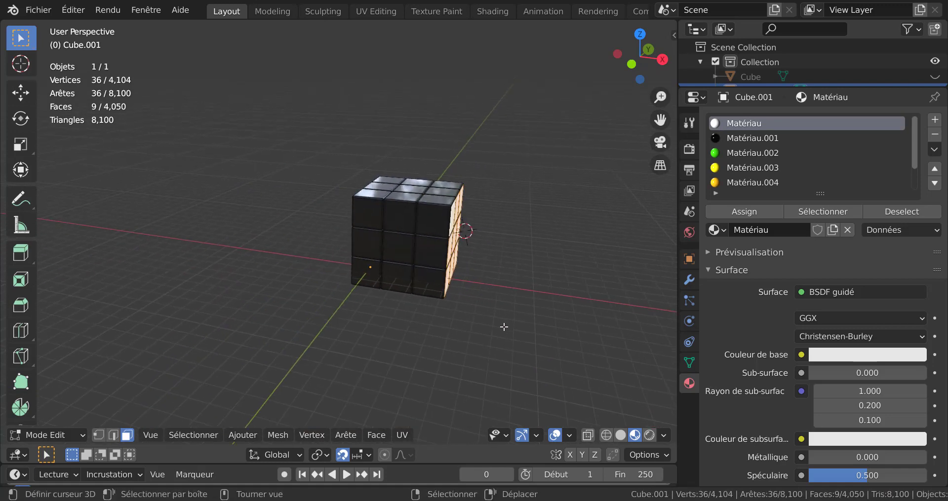
mouse_move(503, 326)
middle_down()
mouse_move(494, 323)
mouse_move(511, 318)
middle_up()
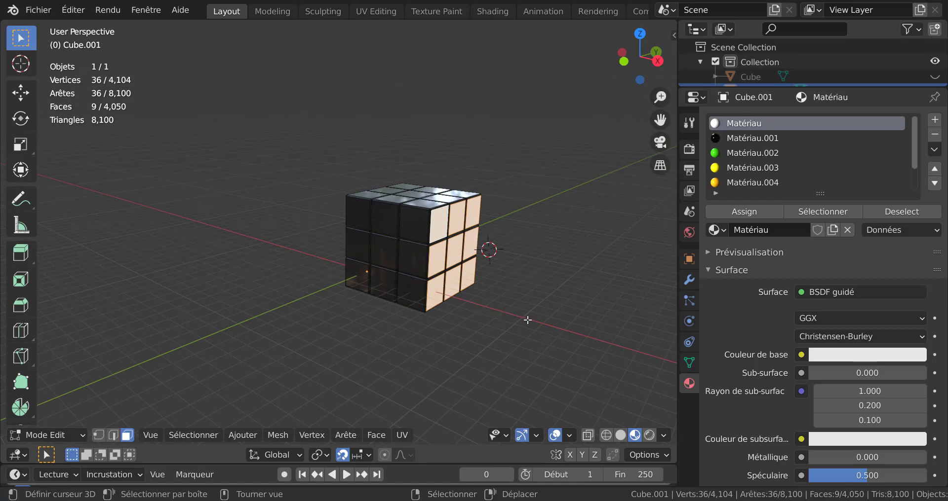
scroll(813, 164, down, 2)
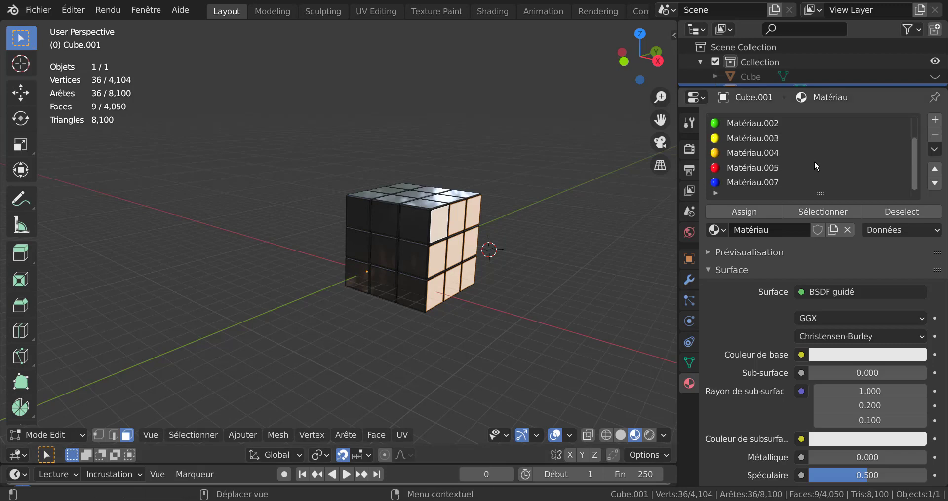
scroll(813, 164, up, 2)
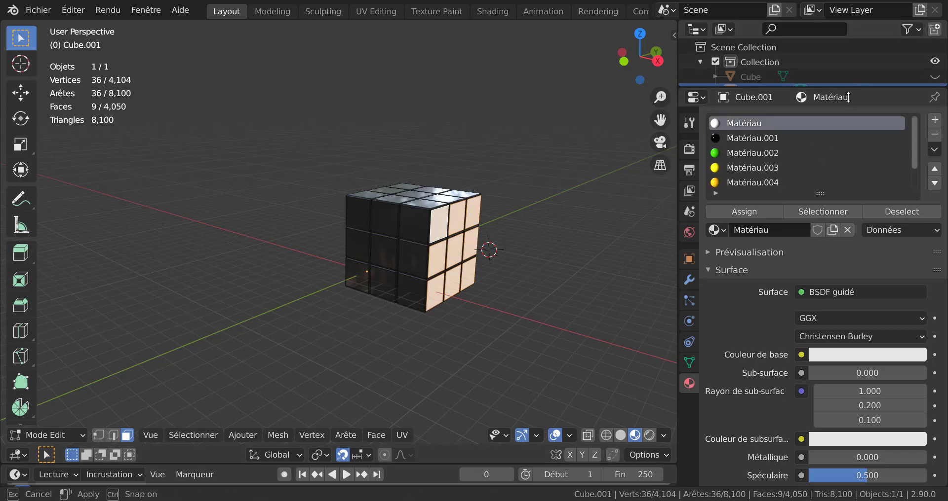
drag(851, 87, 851, 200)
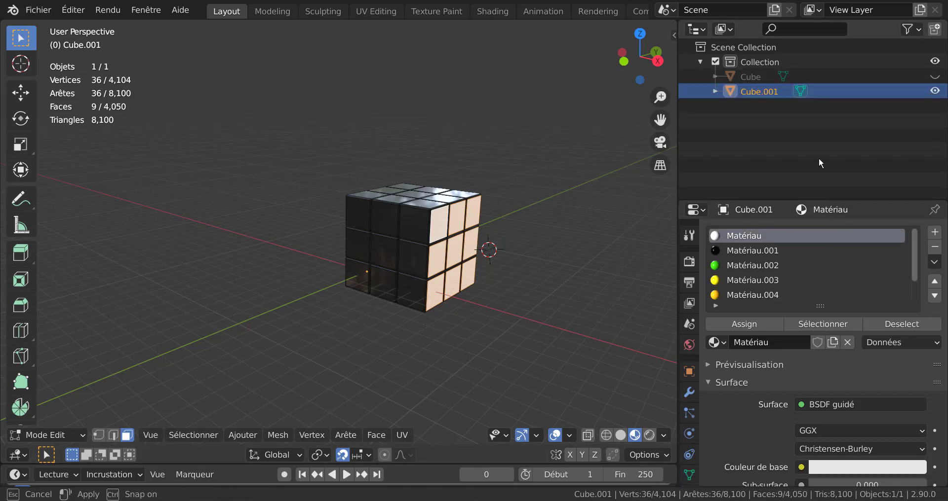
click(934, 77)
scroll(380, 301, up, 4)
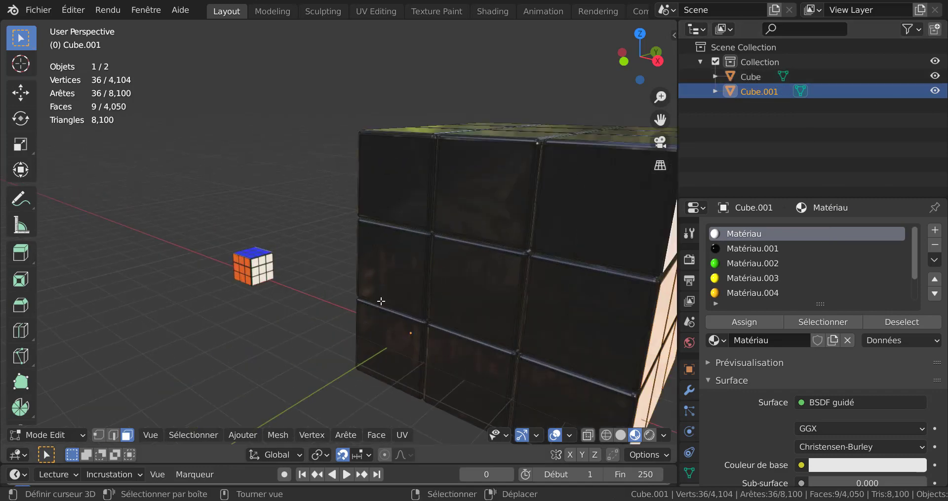
scroll(386, 299, down, 4)
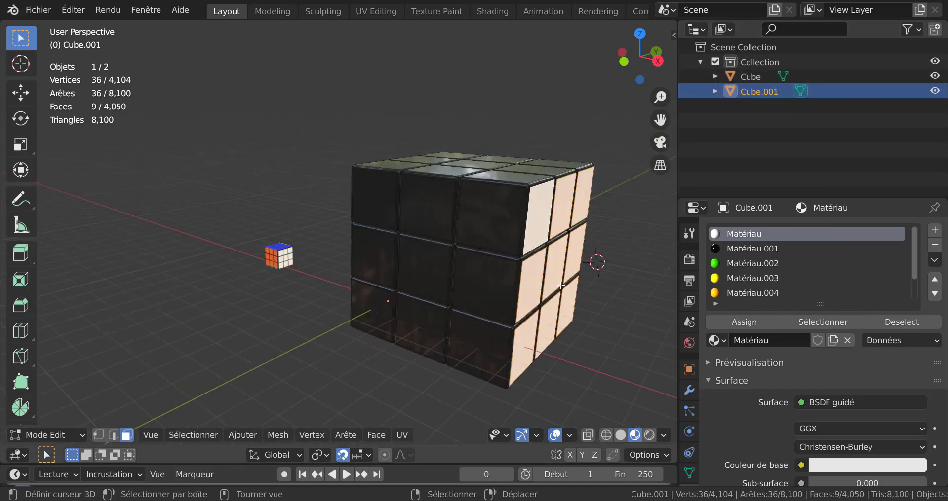
Select the nine coplanar faces on the -Y side, shift Matériau.004's base colour to a deeper orange, and assign it to them
click(424, 266)
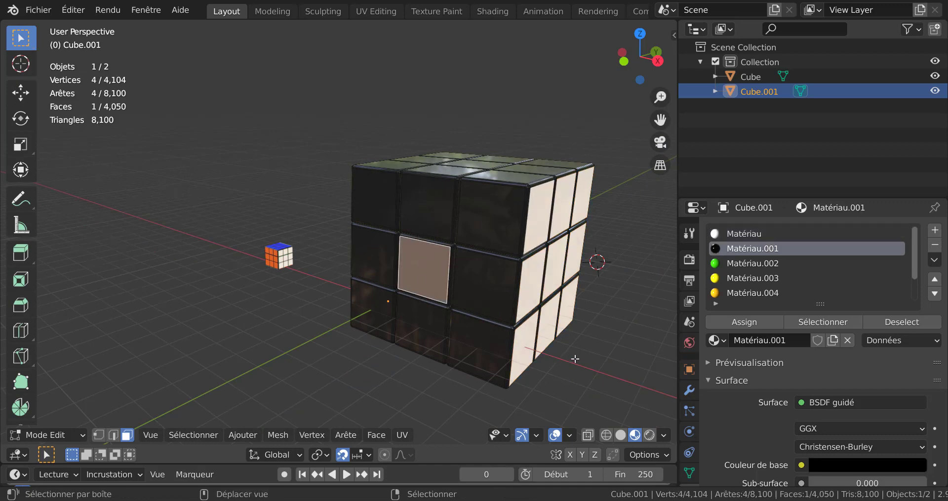
key(q)
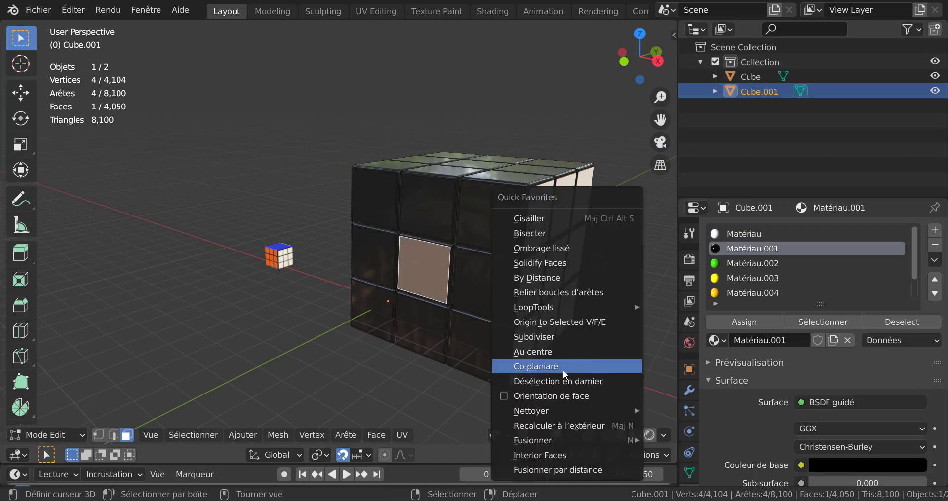
click(561, 369)
scroll(751, 284, down, 2)
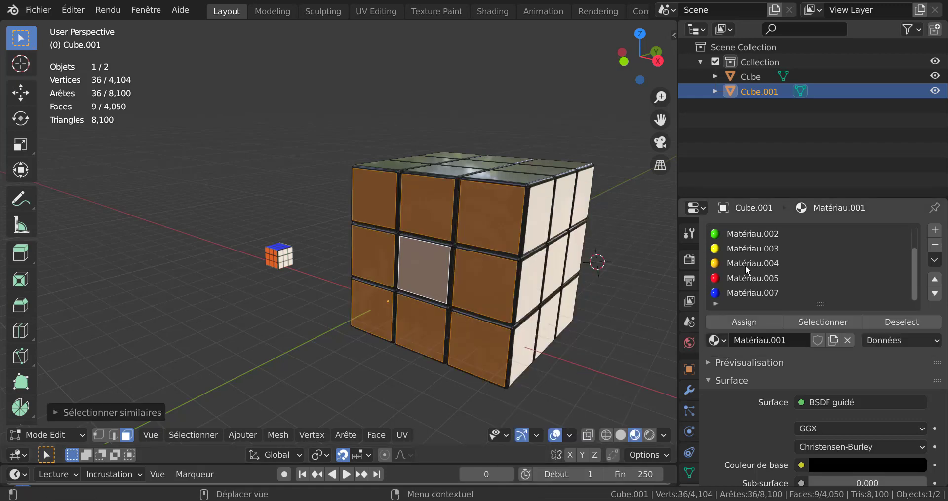
click(745, 263)
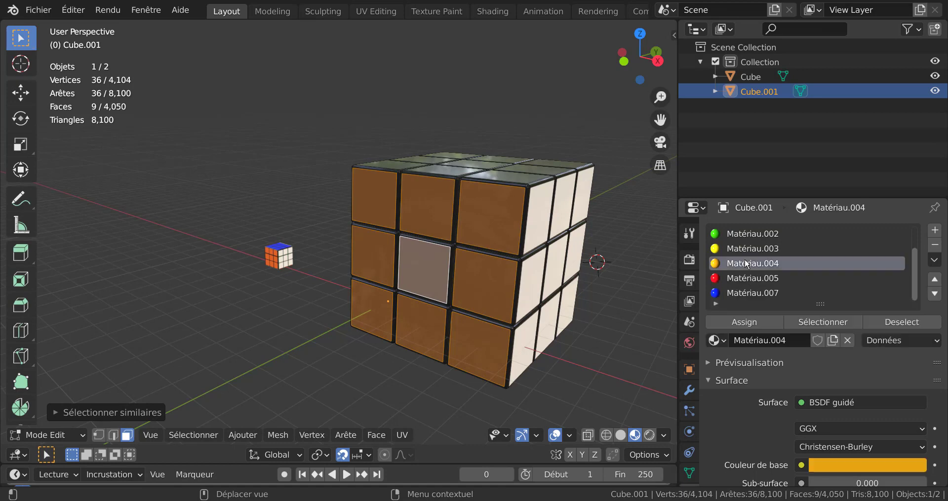
click(833, 469)
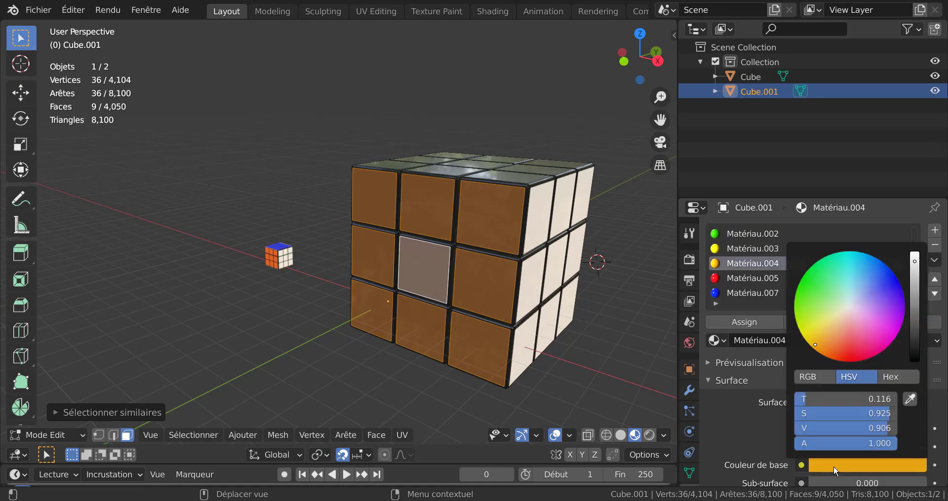
click(822, 344)
click(754, 321)
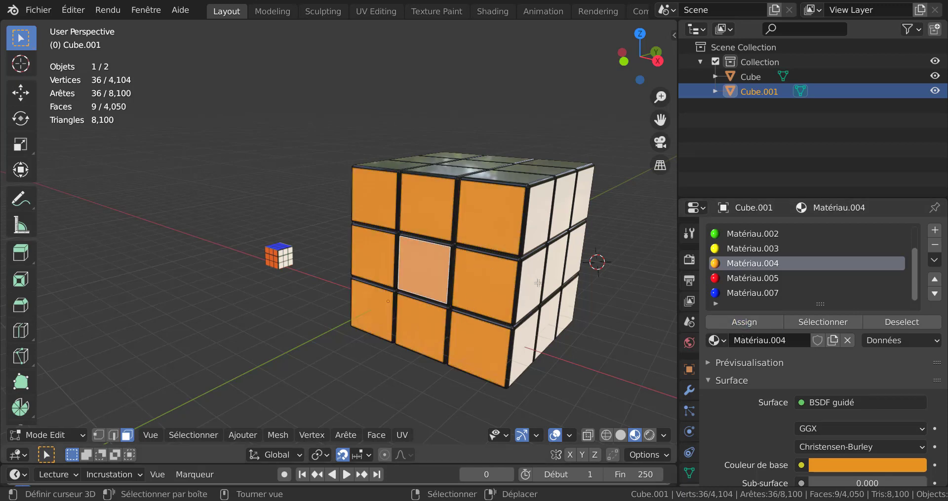
Select the nine coplanar faces on top of the cube and assign the blue material Matériau.007 to them
click(482, 165)
key(q)
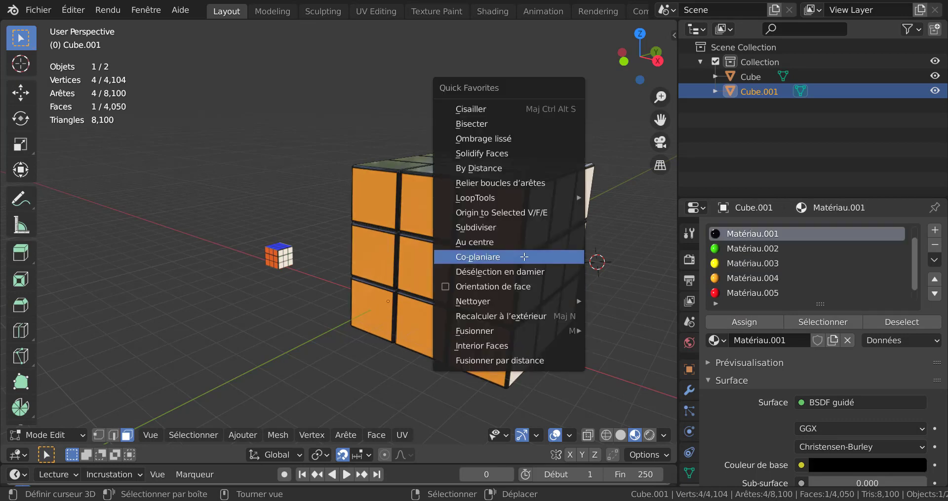
click(524, 257)
scroll(767, 279, down, 1)
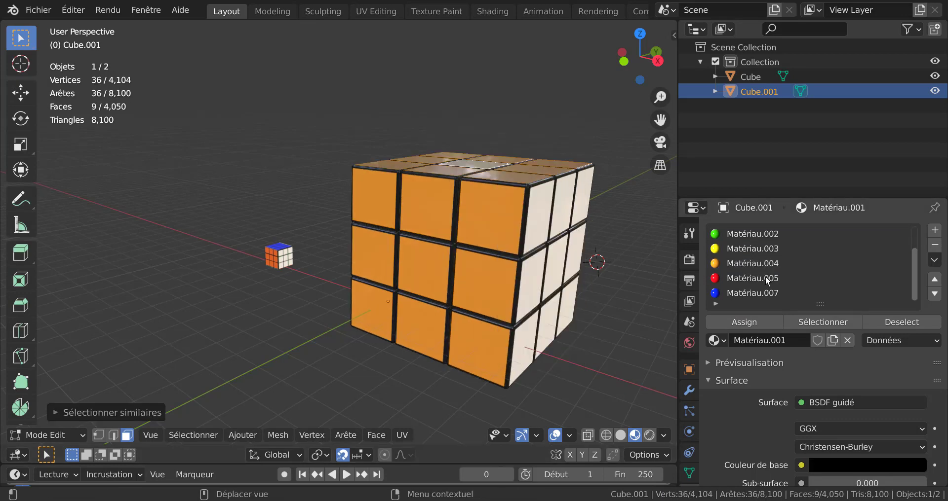
click(756, 293)
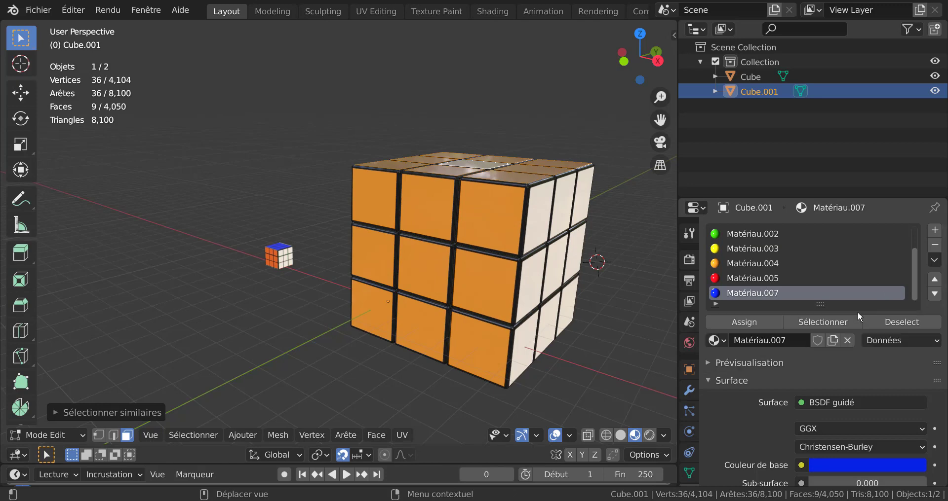
click(759, 326)
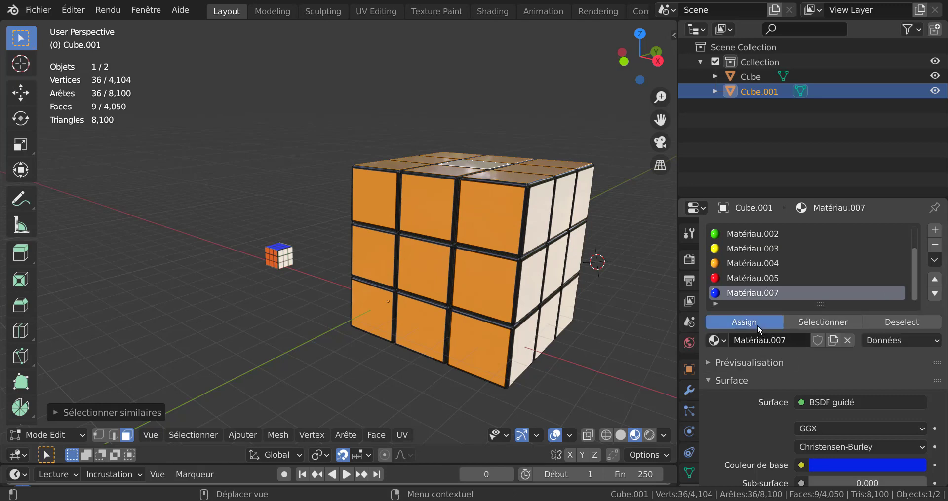
Select the nine coplanar faces on the +Y side, opposite the orange one, and assign the red material Matériau.005
middle_drag(310, 320, 42, 306)
click(142, 240)
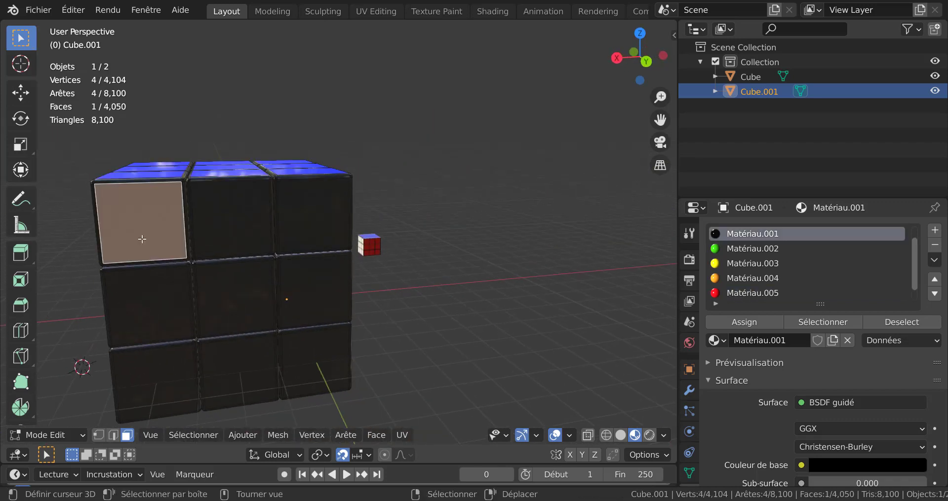
key(q)
click(536, 318)
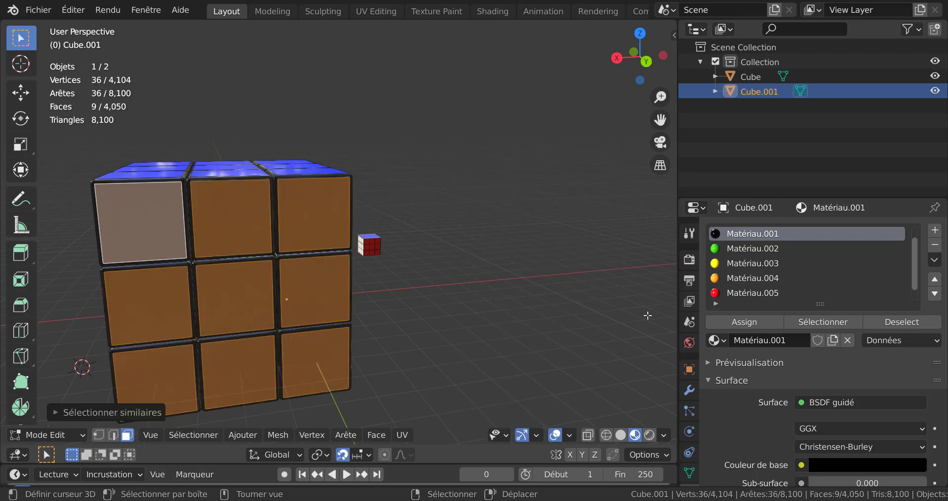
click(757, 291)
click(748, 323)
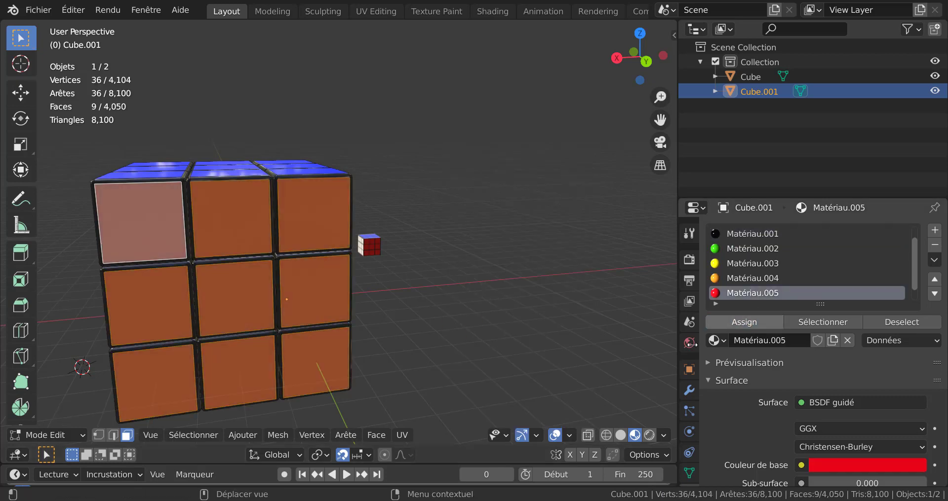
Select the nine coplanar faces on the -X side, opposite the white one, and assign the yellow material Matériau.003
middle_drag(515, 332, 433, 347)
middle_drag(417, 347, 370, 351)
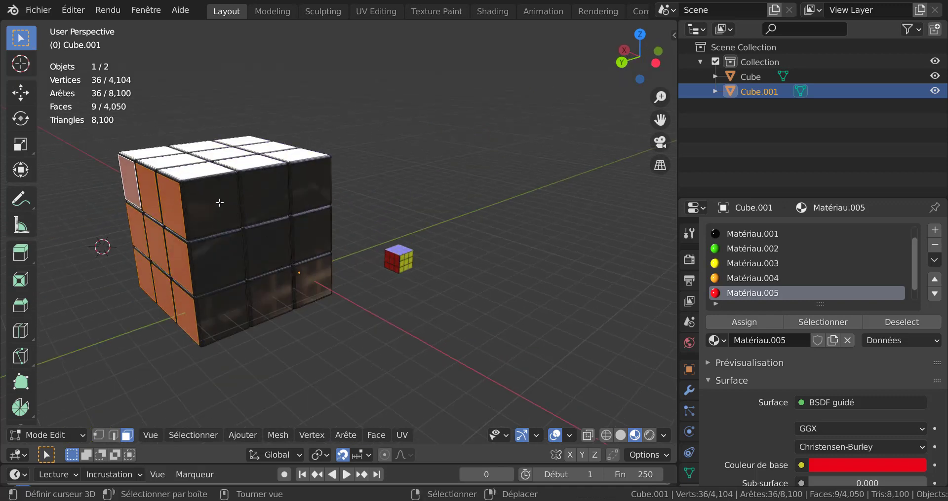
click(219, 202)
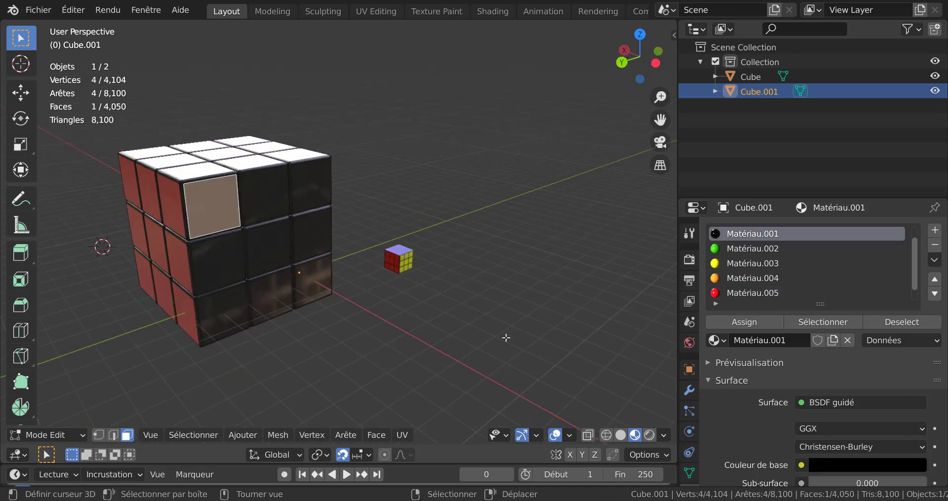
key(shift+g)
click(494, 393)
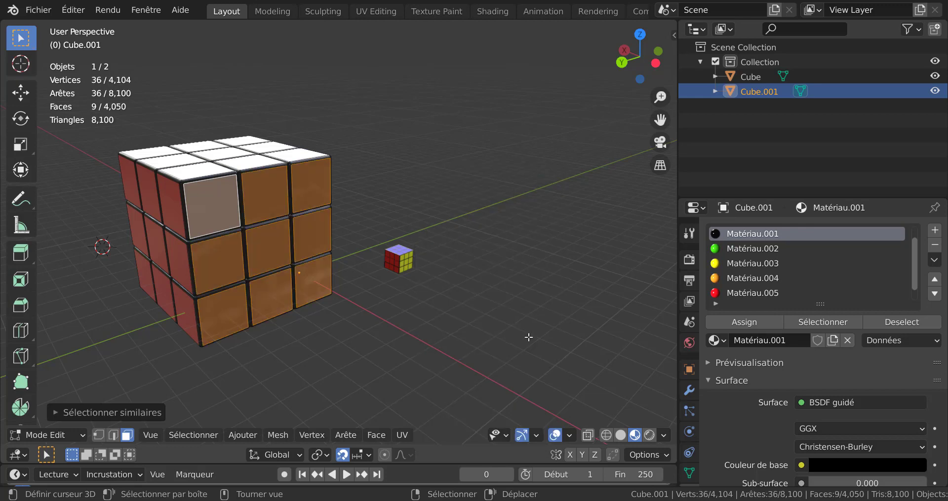
click(754, 264)
click(762, 322)
Assign the green material Matériau.002 to the nine coplanar faces on the cube's underside
middle_drag(467, 406, 461, 248)
click(247, 258)
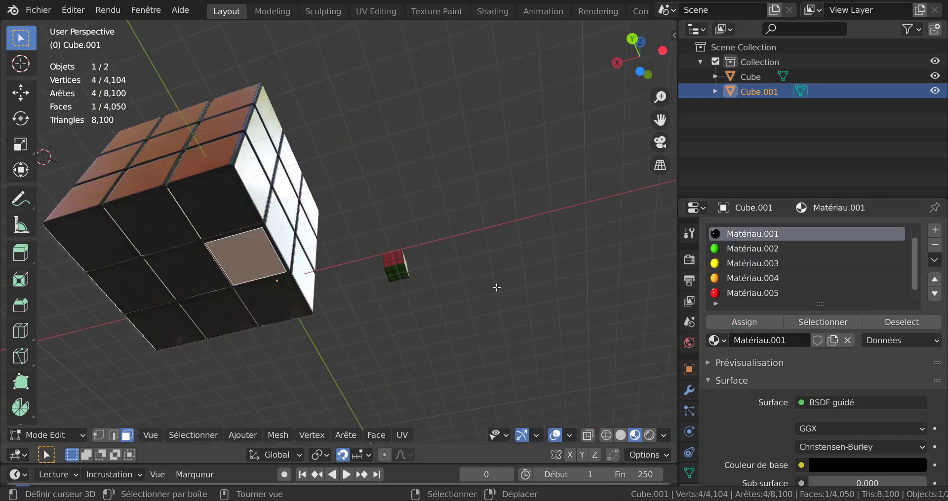
click(750, 251)
click(757, 324)
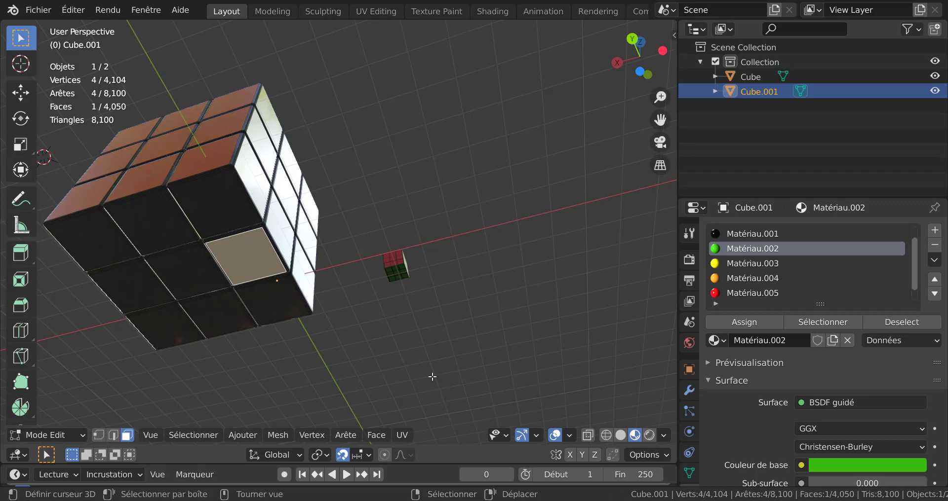
key(q)
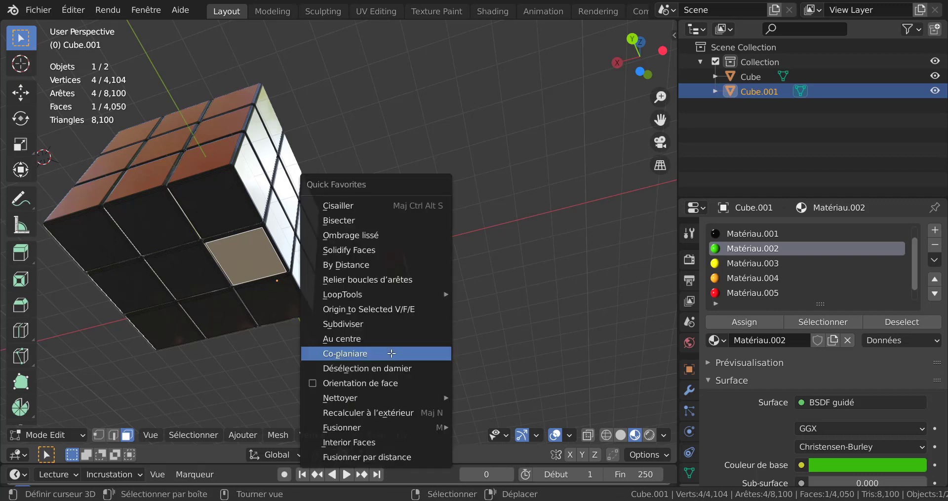
click(391, 353)
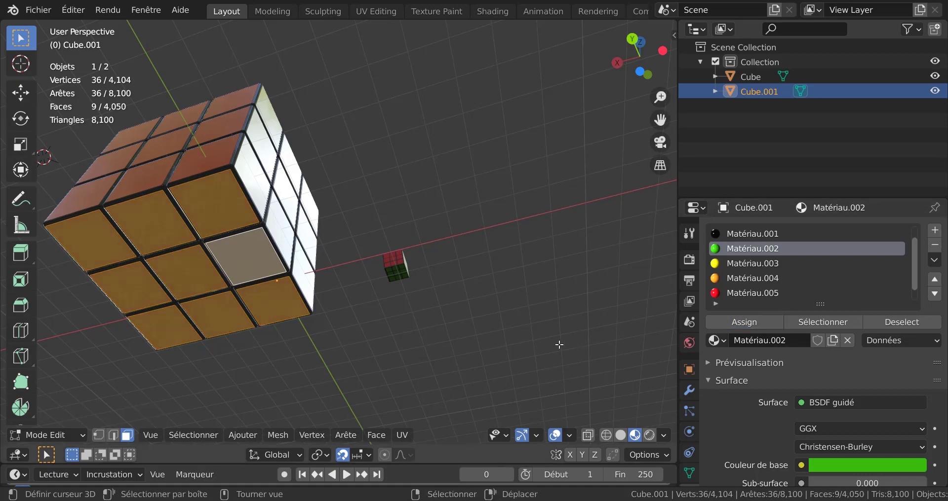
Deselect all faces and examine the red side and its bevelled black edges up close
key(alt+a)
middle_drag(486, 324, 557, 364)
middle_drag(439, 340, 494, 320)
scroll(539, 323, up, 4)
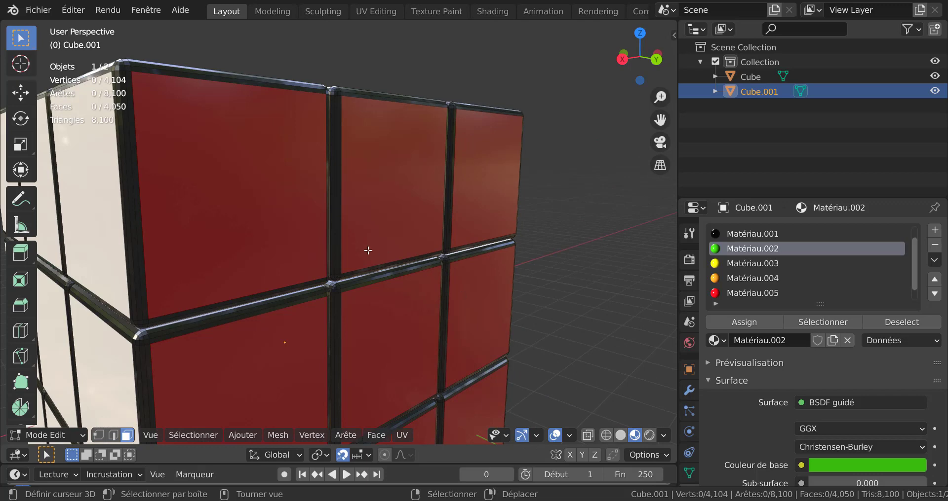
Select a corner face on the red side and lower the roughness of its material Matériau.005 to 0.067
click(288, 244)
scroll(780, 417, down, 8)
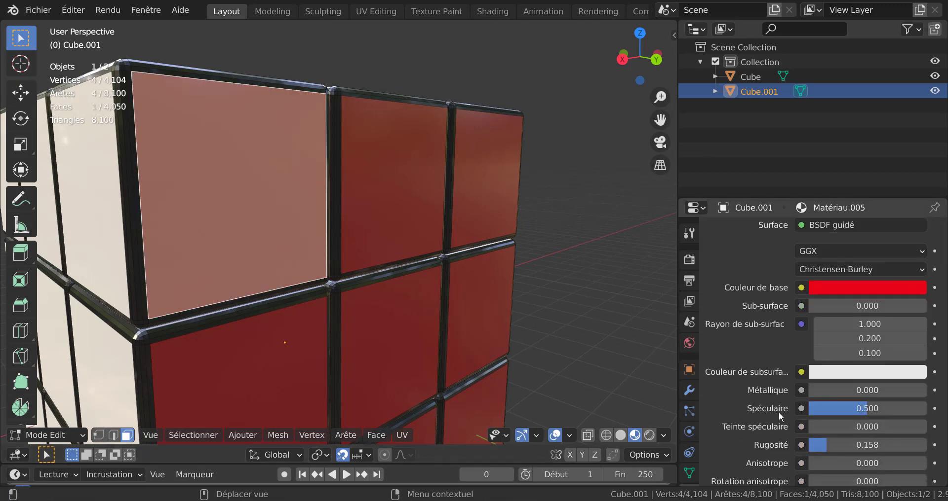
scroll(780, 418, down, 2)
drag(819, 406, 809, 407)
scroll(461, 347, down, 6)
middle_drag(456, 326, 511, 333)
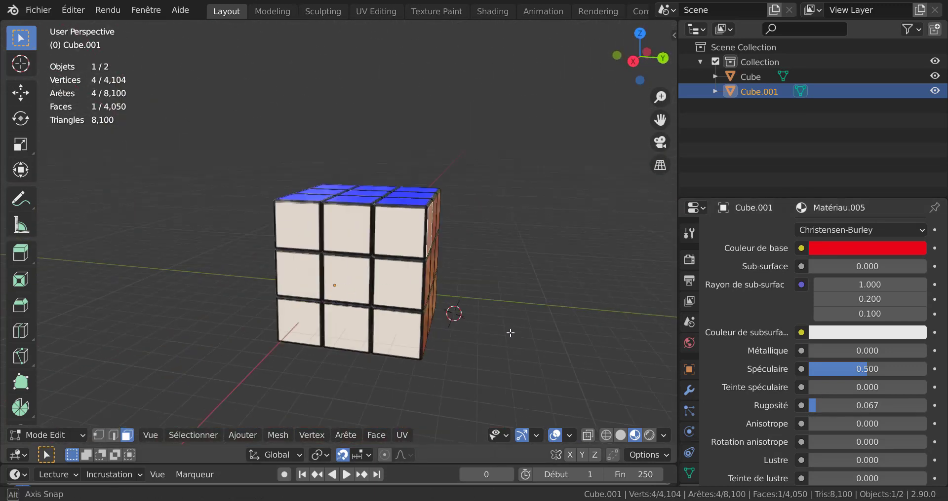
scroll(494, 322, up, 8)
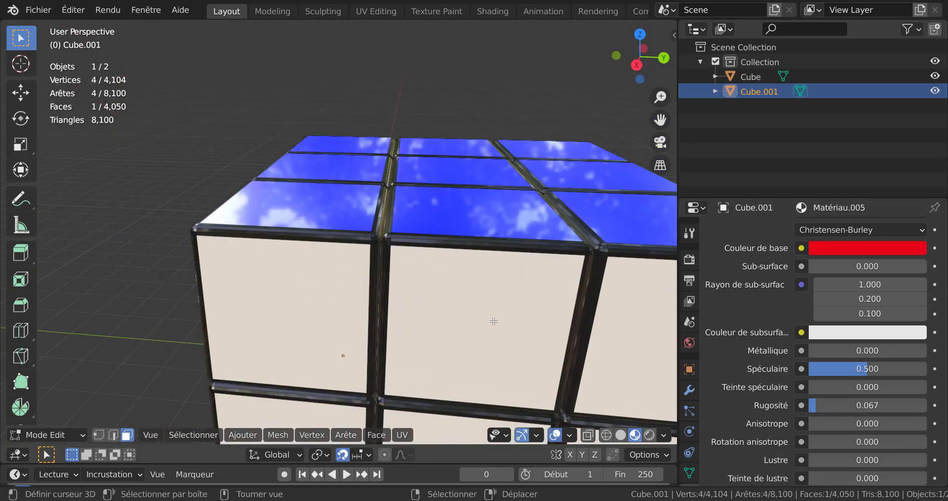
scroll(494, 322, down, 3)
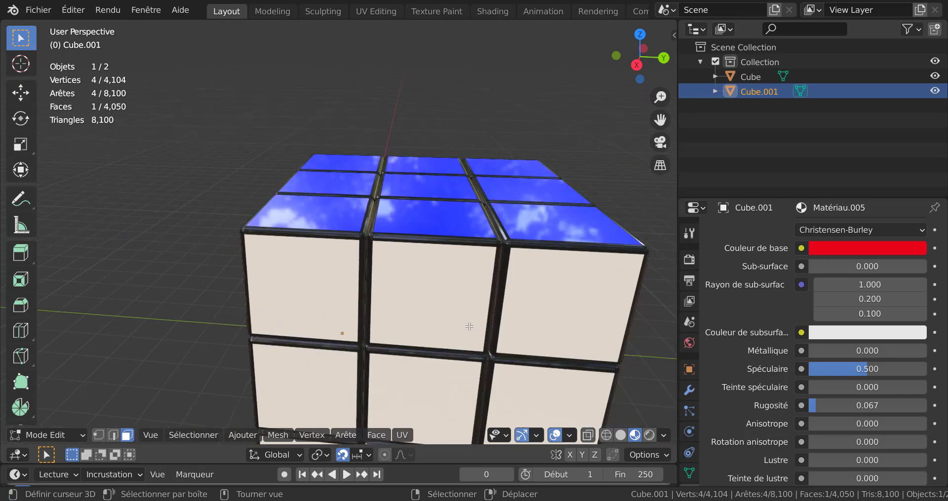
Return to Object Mode and apply smooth shading to Cube.001
key(Tab)
scroll(442, 319, down, 4)
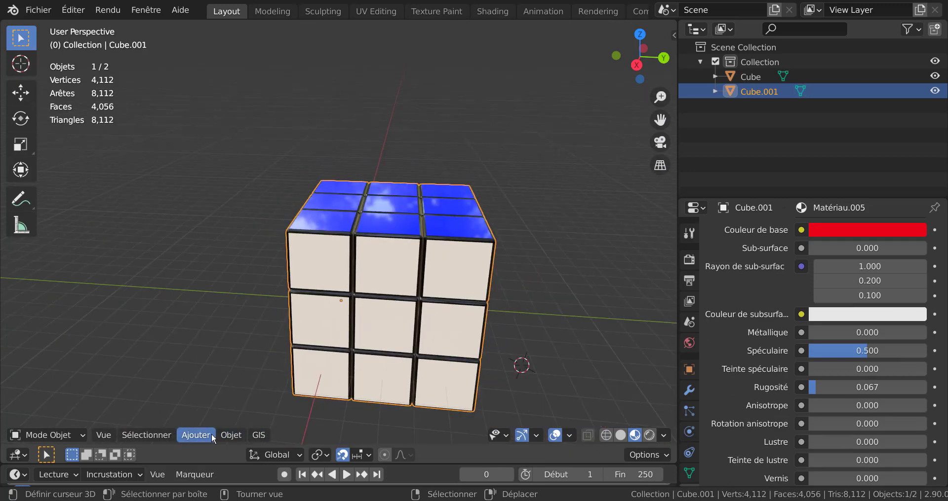
click(226, 435)
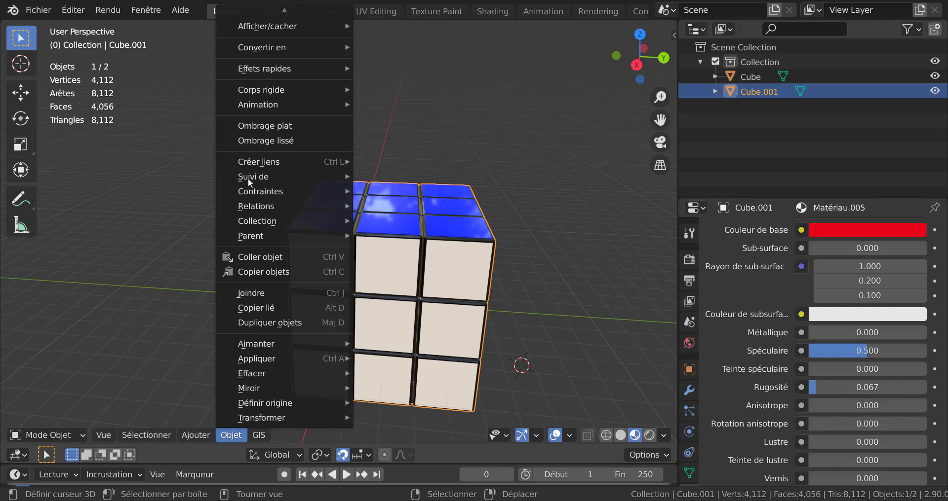
click(255, 141)
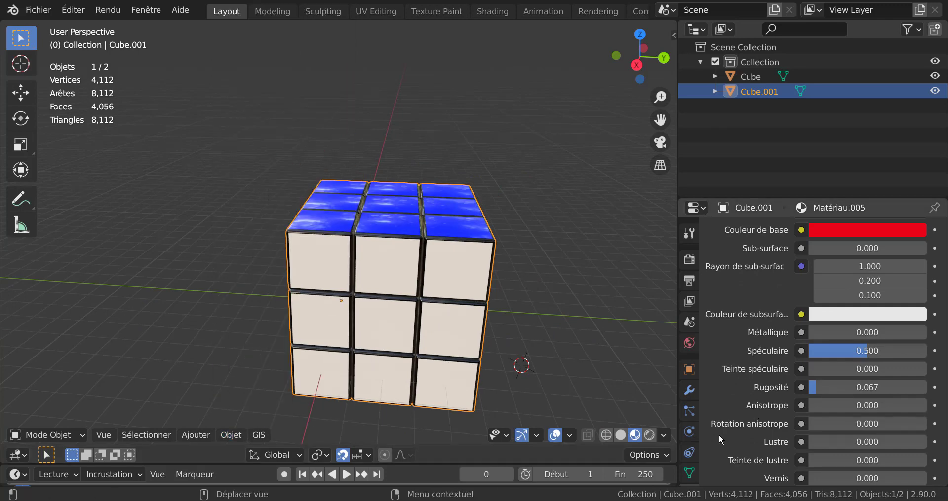
Enable auto smooth at 30° in the normals settings of the Cube.001 mesh
click(689, 474)
scroll(752, 441, down, 3)
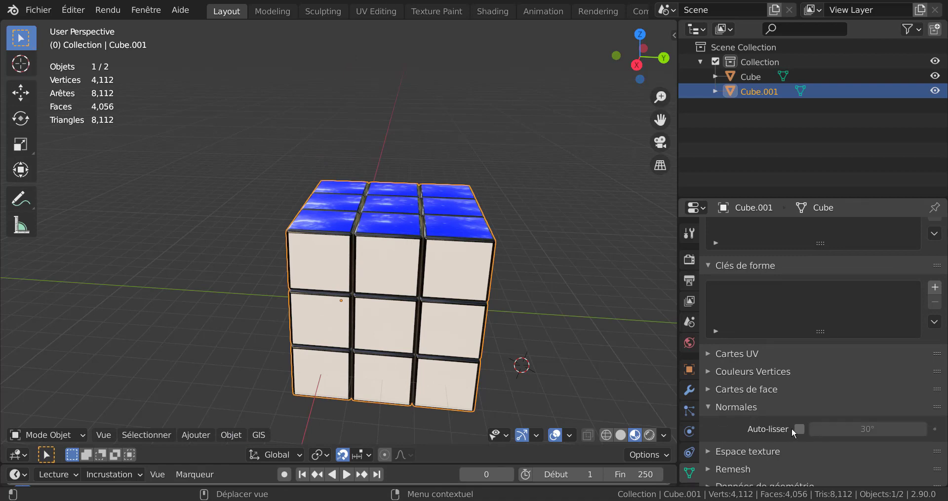
click(799, 429)
middle_drag(592, 420, 405, 332)
scroll(490, 342, up, 5)
scroll(491, 342, down, 5)
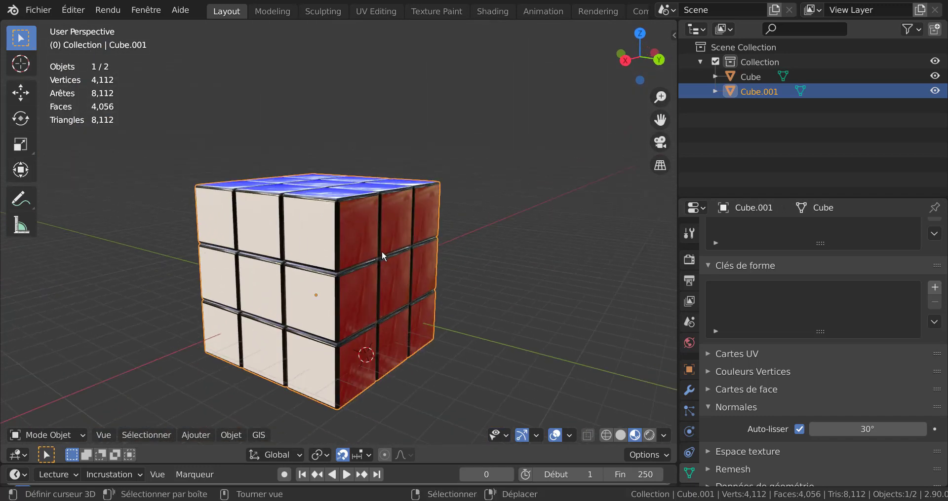
middle_drag(381, 251, 428, 268)
In Edit Mode with solid shading, select all faces whose perimeter matches that of the selected corner face
key(Tab)
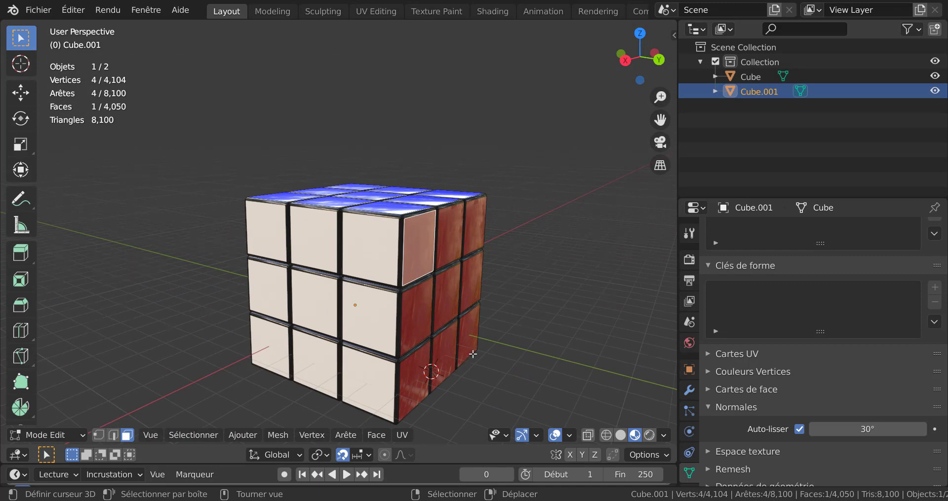
middle_drag(484, 368, 406, 347)
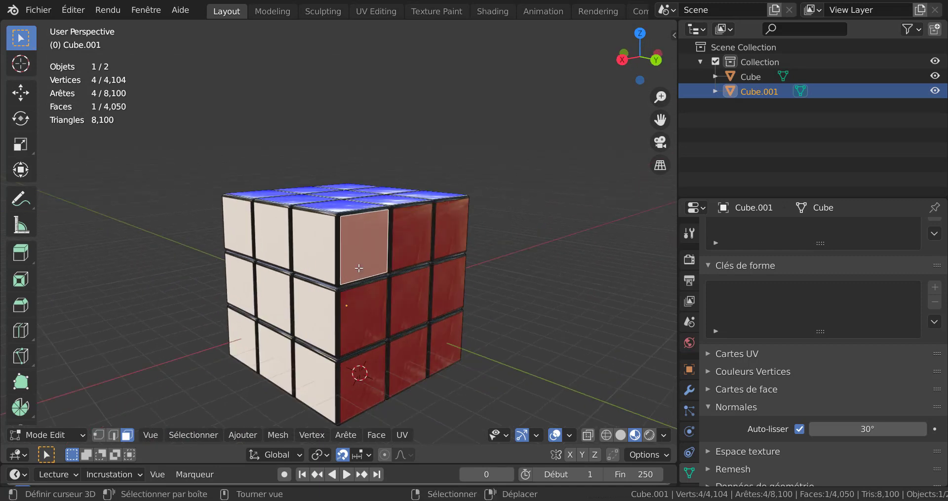
click(193, 435)
click(620, 435)
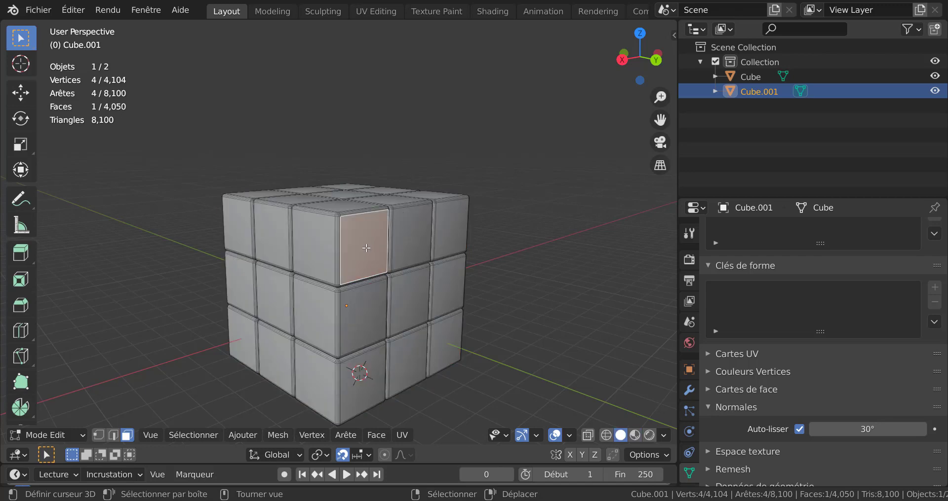
click(186, 436)
mouse_move(197, 193)
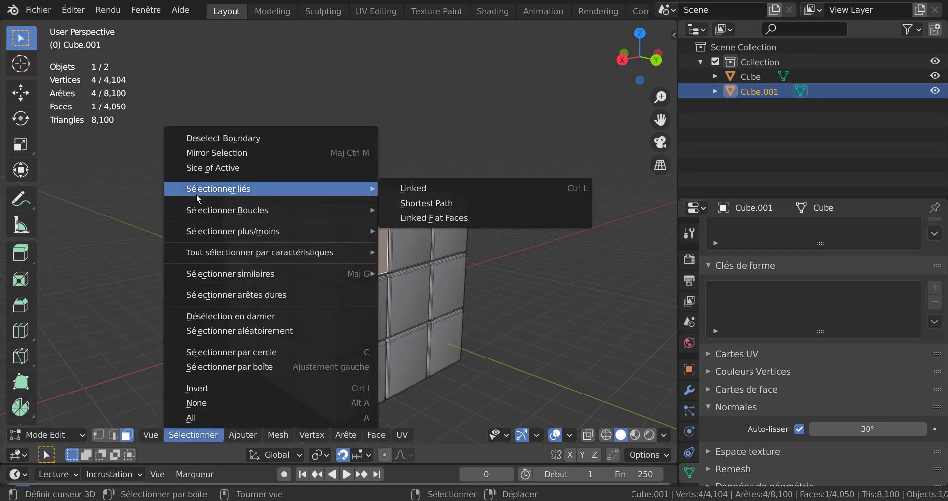
mouse_move(222, 269)
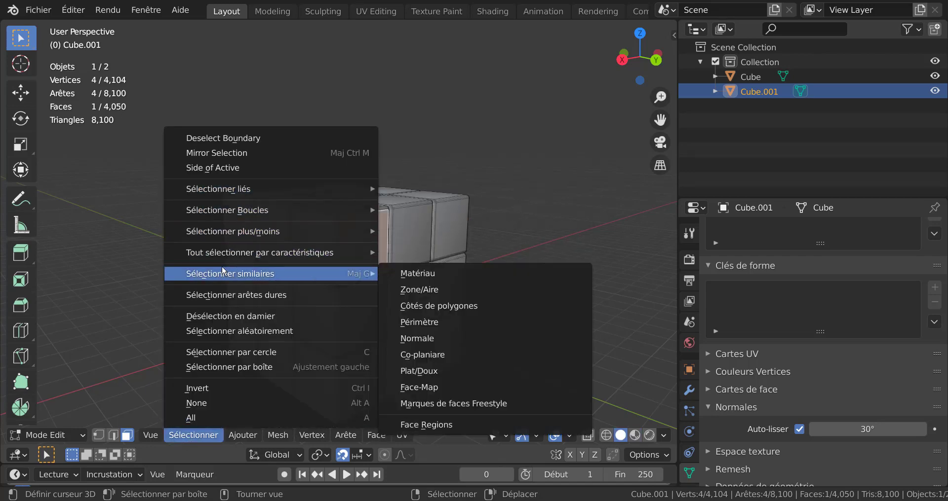
click(423, 322)
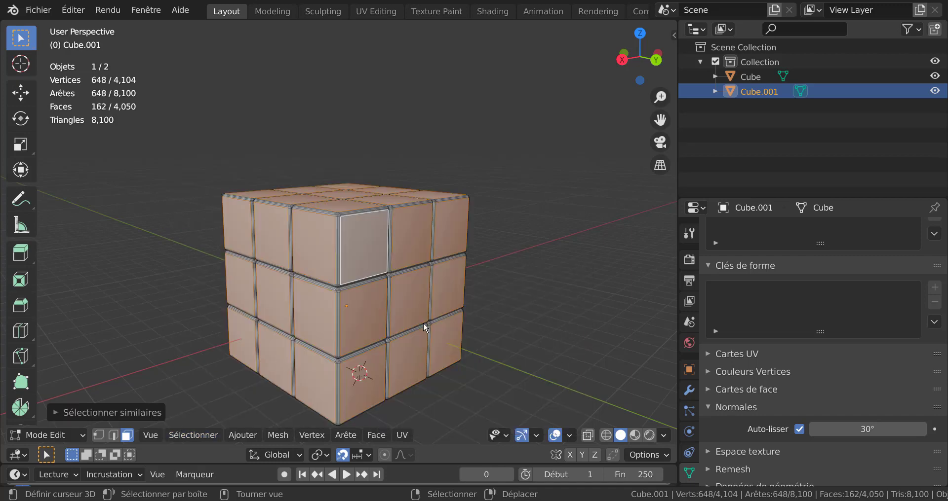
Bevel the vertices of the selected large faces with 4 segments and a width of about 0.17 m
middle_drag(543, 302, 495, 299)
scroll(494, 301, up, 3)
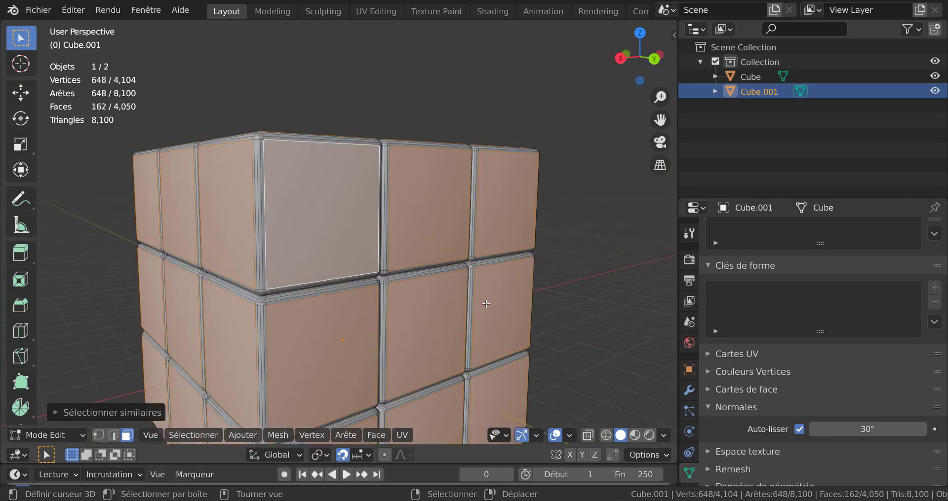
key(ctrl+b)
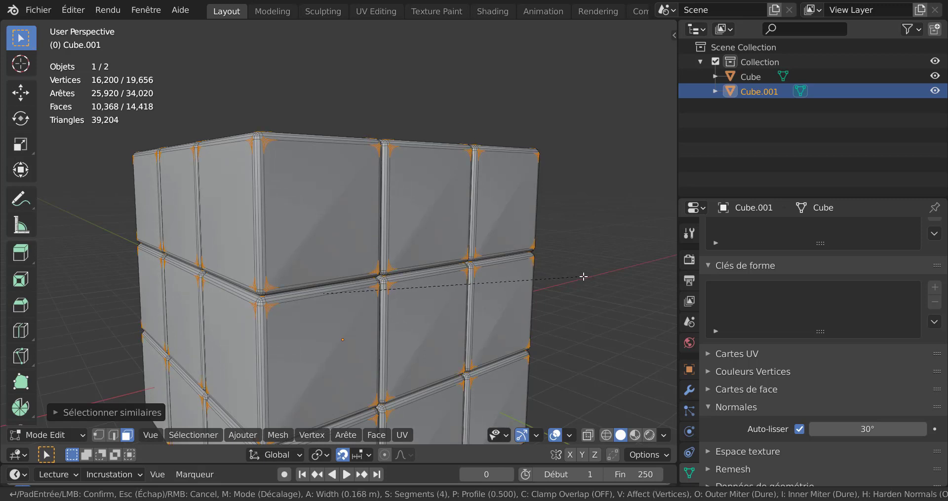
click(595, 277)
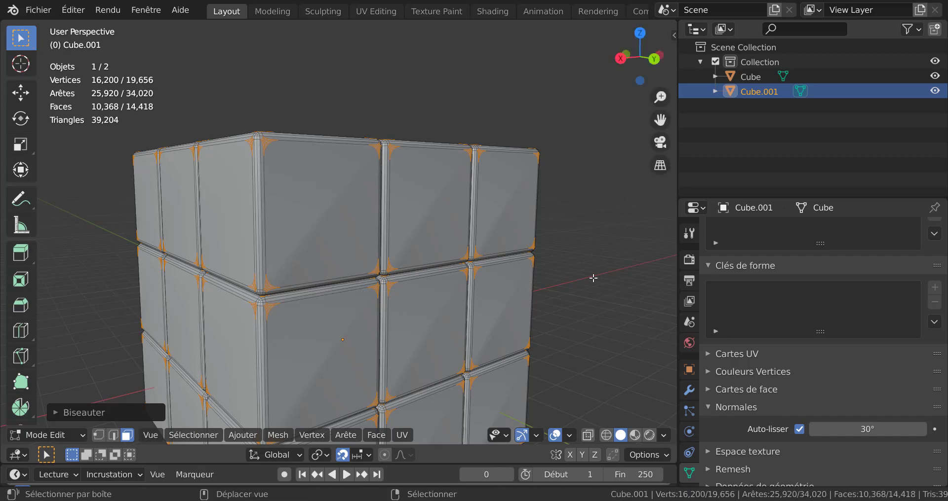
scroll(291, 246, up, 2)
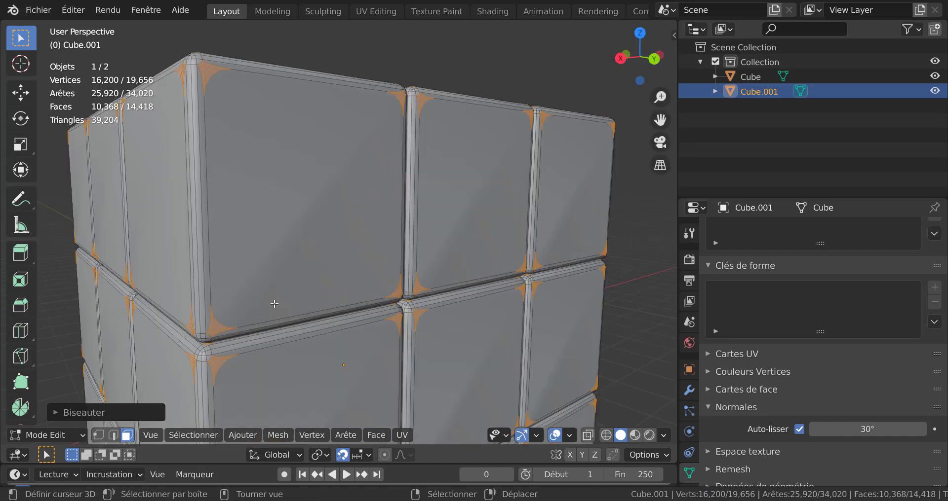
Return to material preview and replace the red Matériau.005 in the active material slot with the black Matériau.001
click(636, 436)
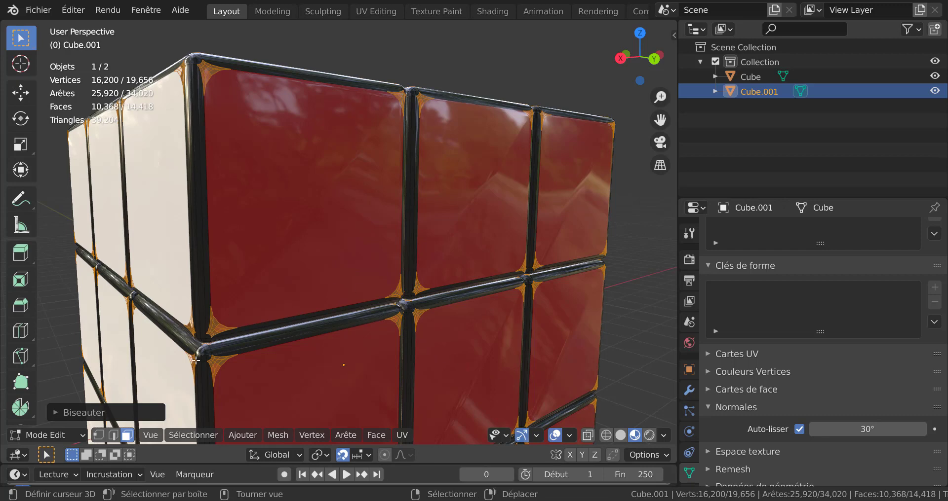
scroll(195, 361, up, 3)
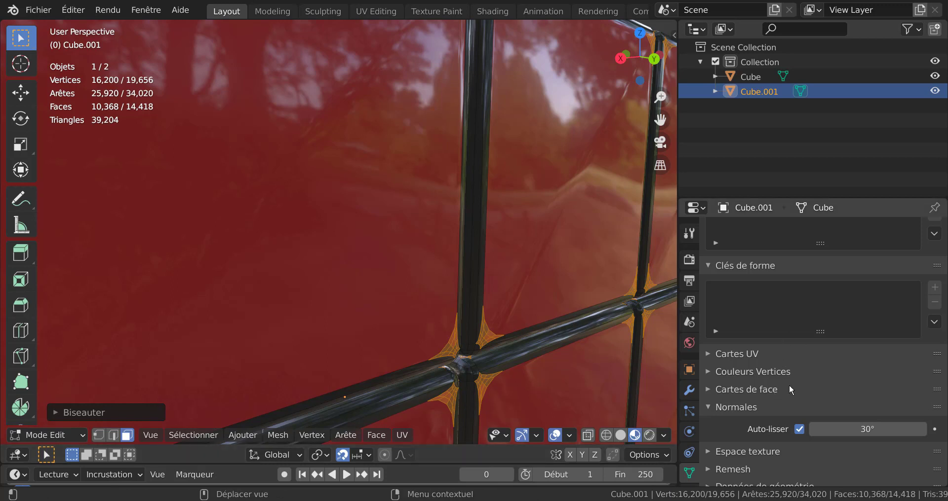
scroll(689, 459, down, 1)
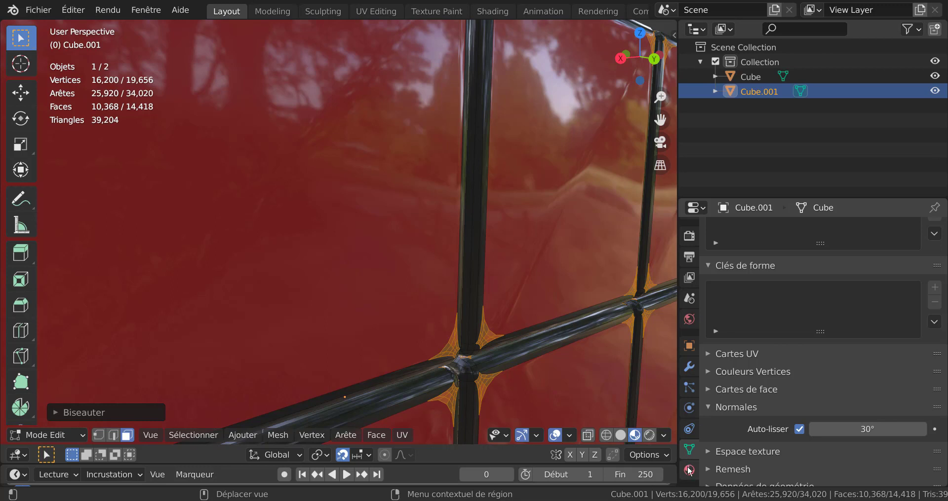
click(689, 470)
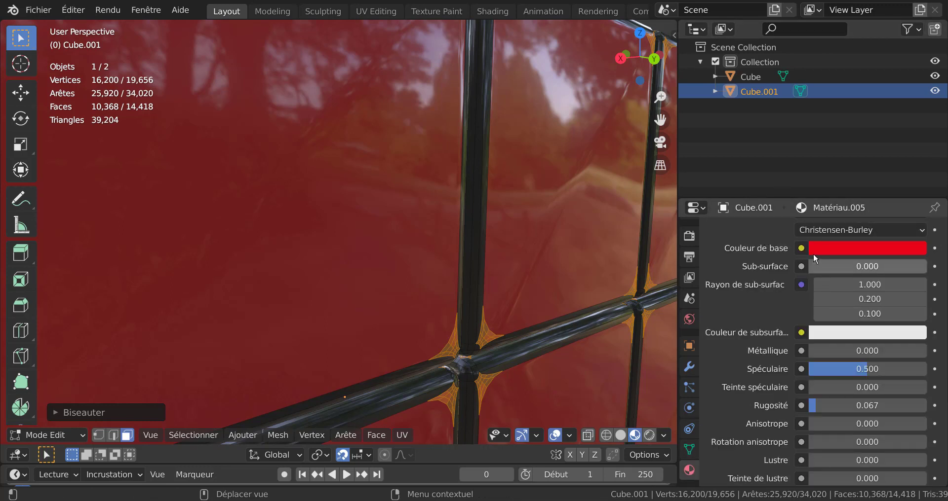
scroll(825, 255, up, 8)
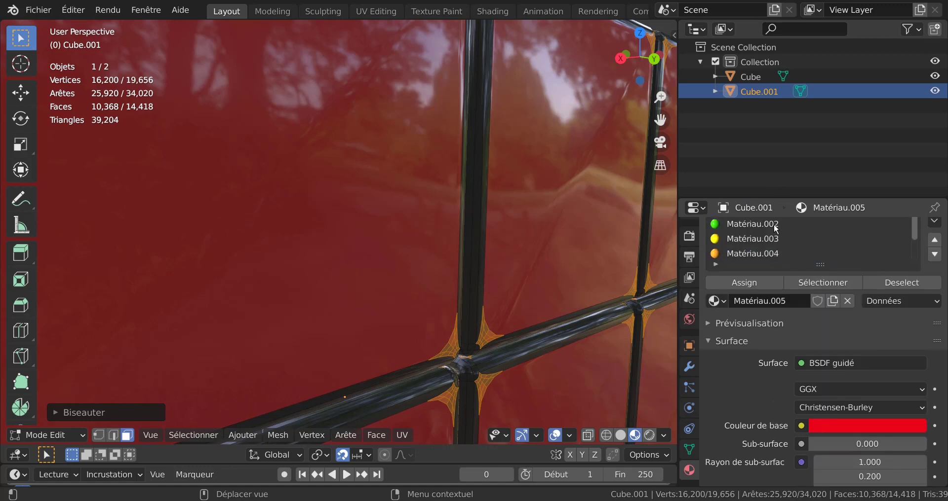
click(721, 303)
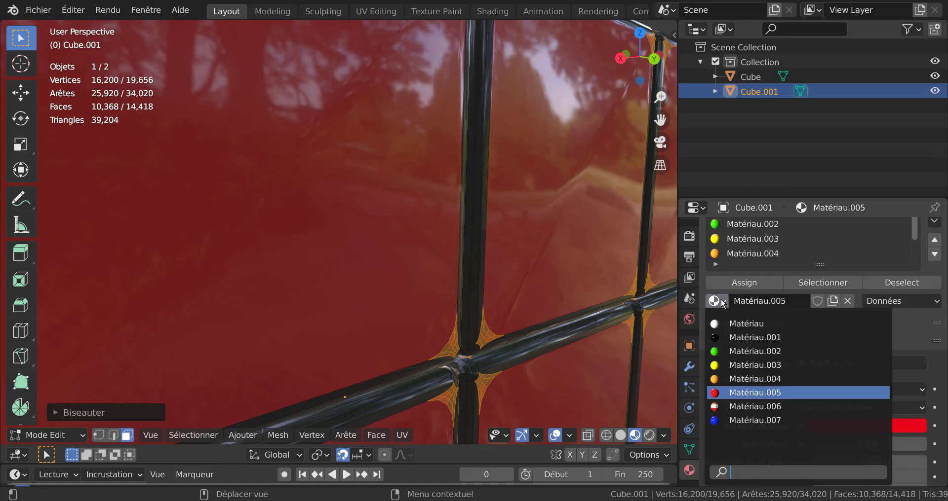
click(754, 338)
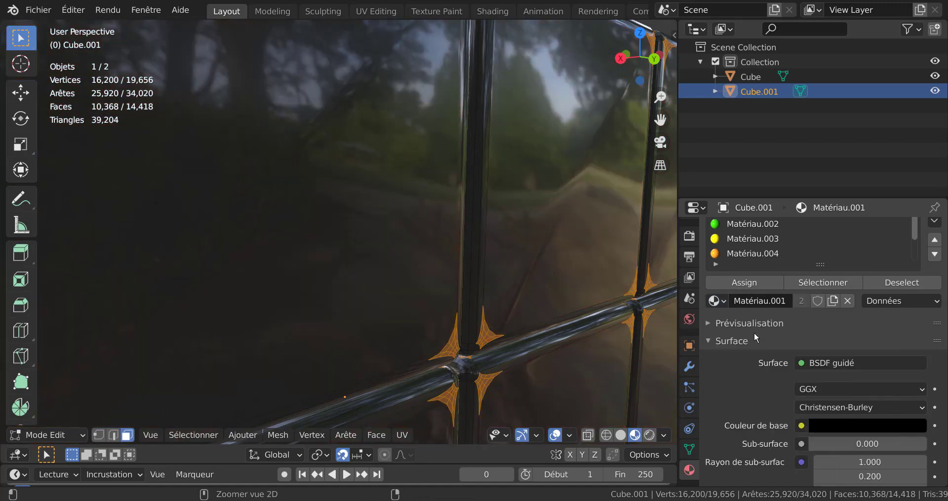
Undo the vertex bevel on the large faces
key(ctrl+z)
scroll(568, 320, down, 5)
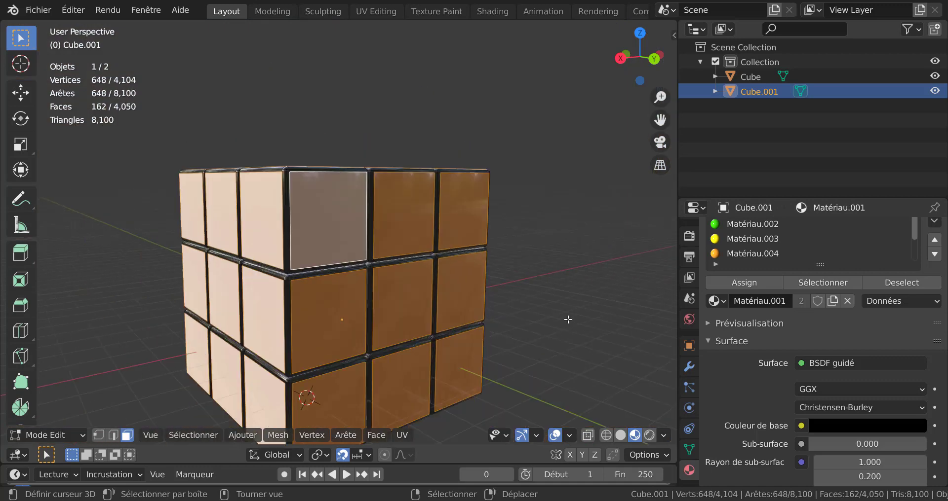
middle_drag(529, 321, 527, 351)
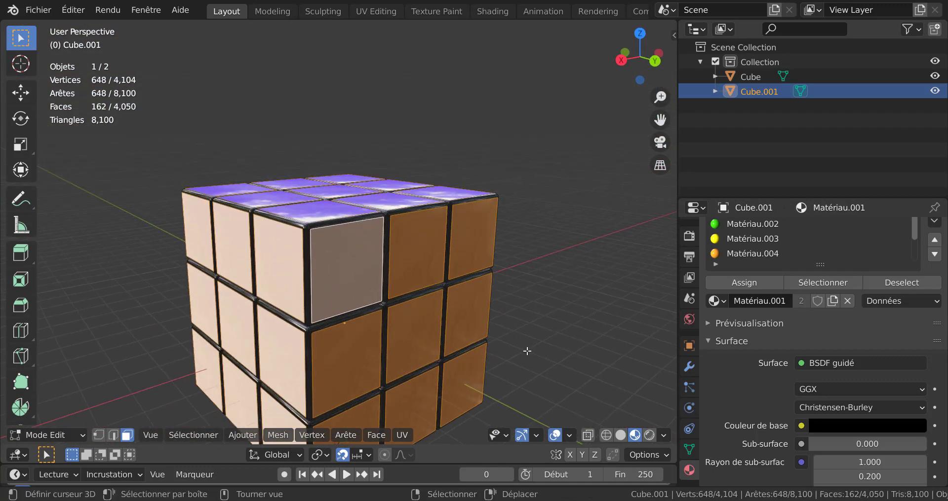
scroll(527, 351, up, 6)
scroll(449, 334, down, 5)
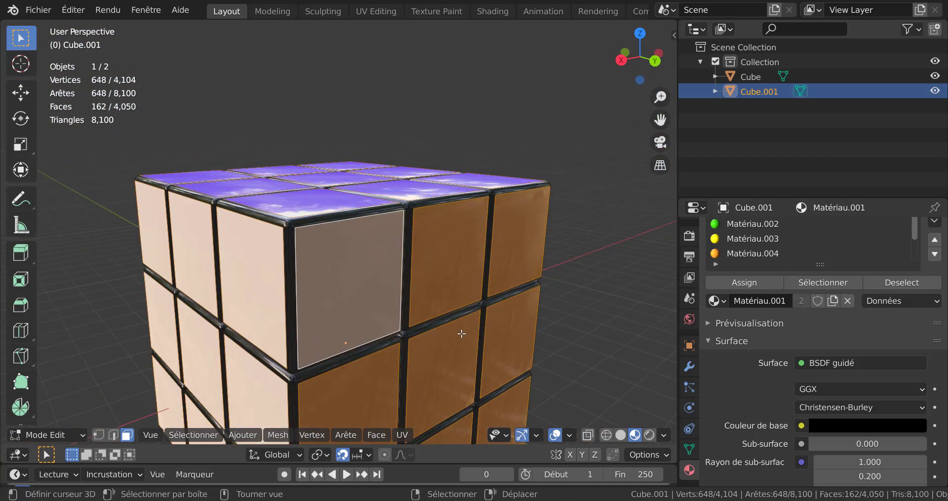
Bevel the vertices of the selected large faces with 4 segments and a width of about 0.075 m
scroll(461, 334, up, 3)
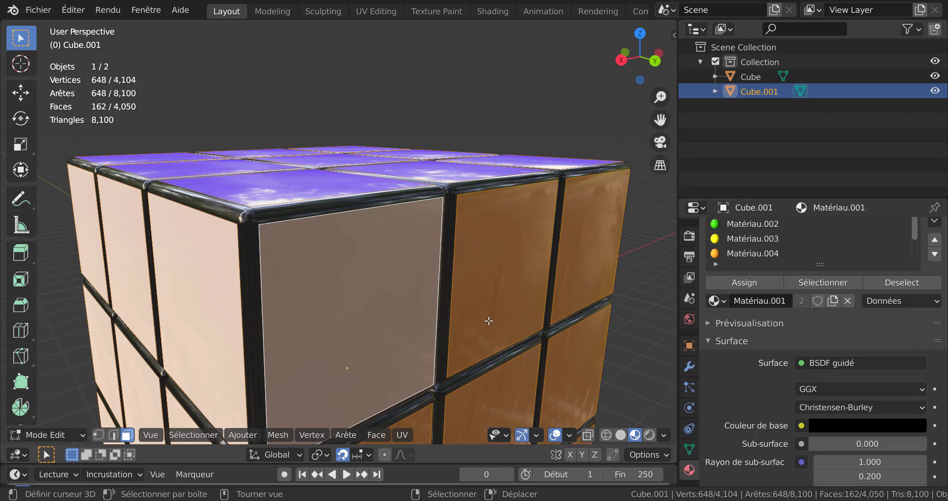
scroll(489, 322, up, 3)
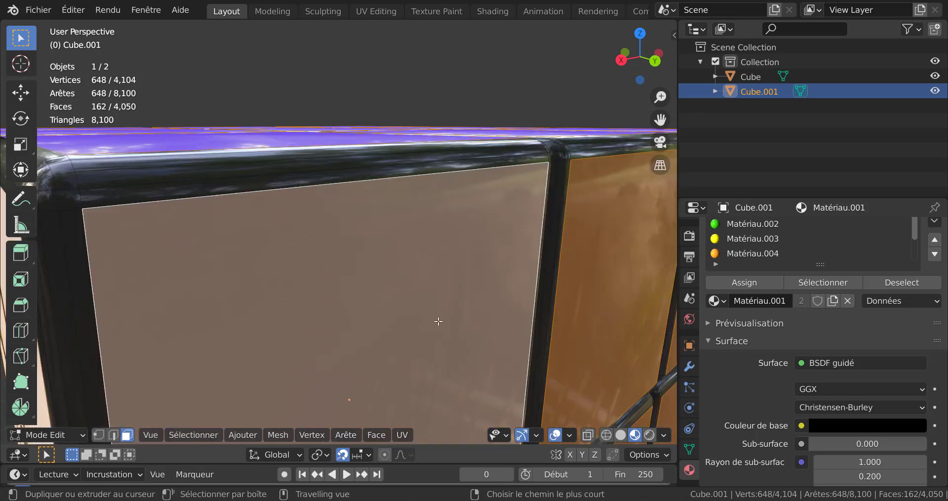
key(ctrl+b)
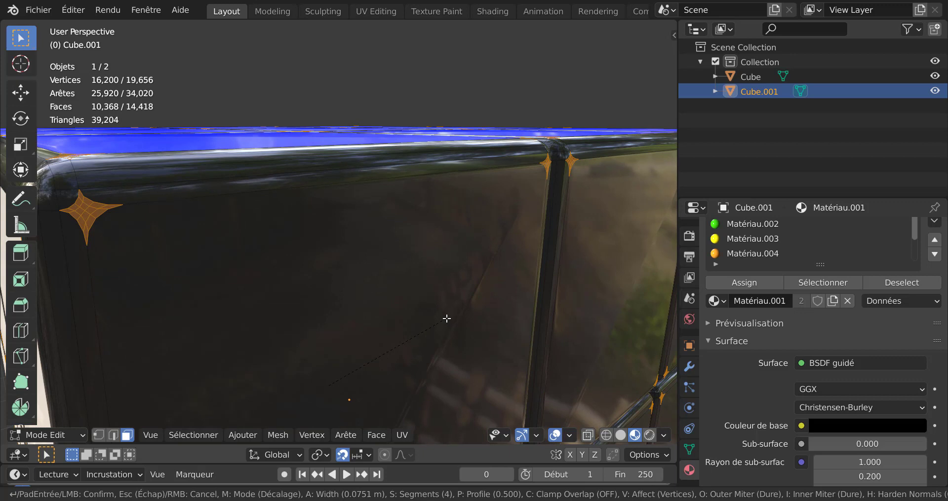
click(447, 319)
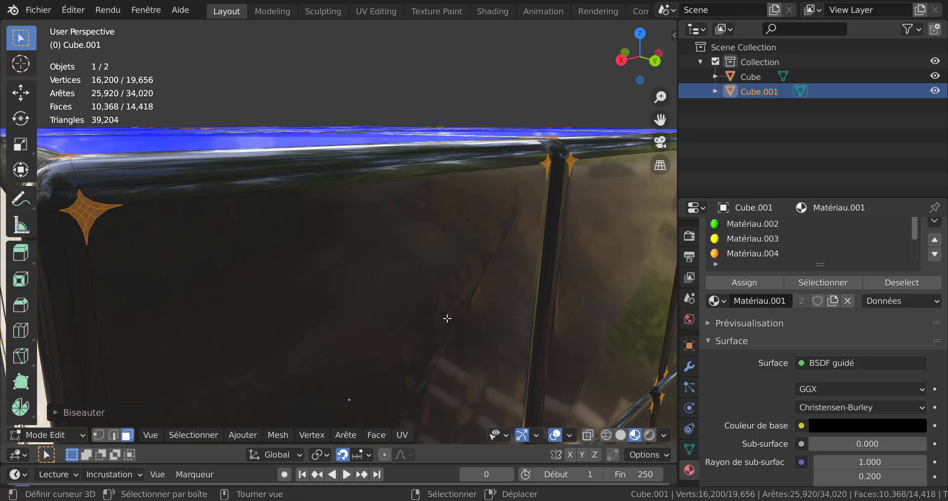
Assign the black material Matériau.001 to the small bevelled faces at the corners of the squares
scroll(443, 352, down, 5)
scroll(447, 348, down, 1)
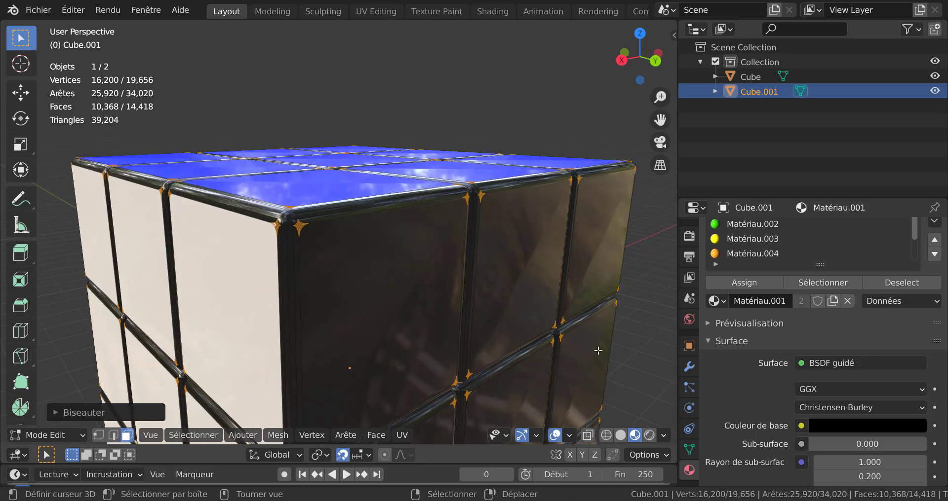
click(749, 285)
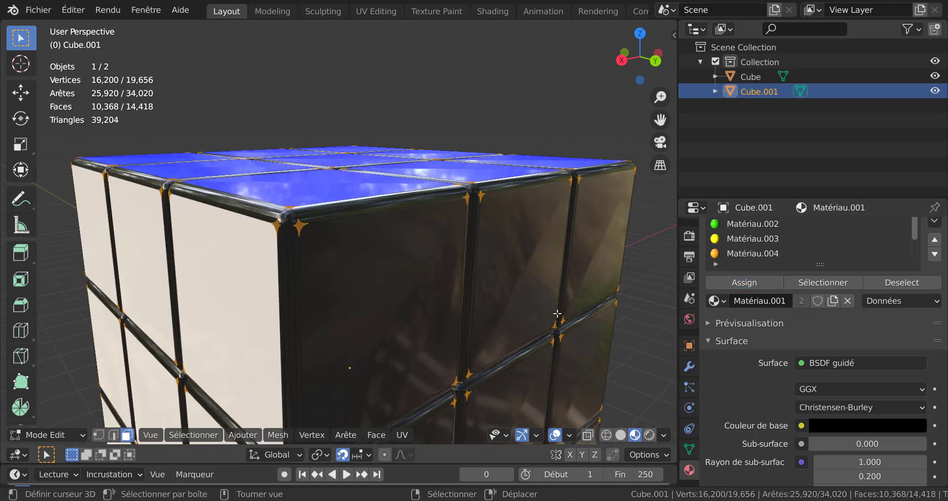
Select one large face on the cube's black side and extend the selection to the side's nine coplanar squares
scroll(435, 290, down, 3)
middle_drag(435, 290, 238, 245)
click(238, 240)
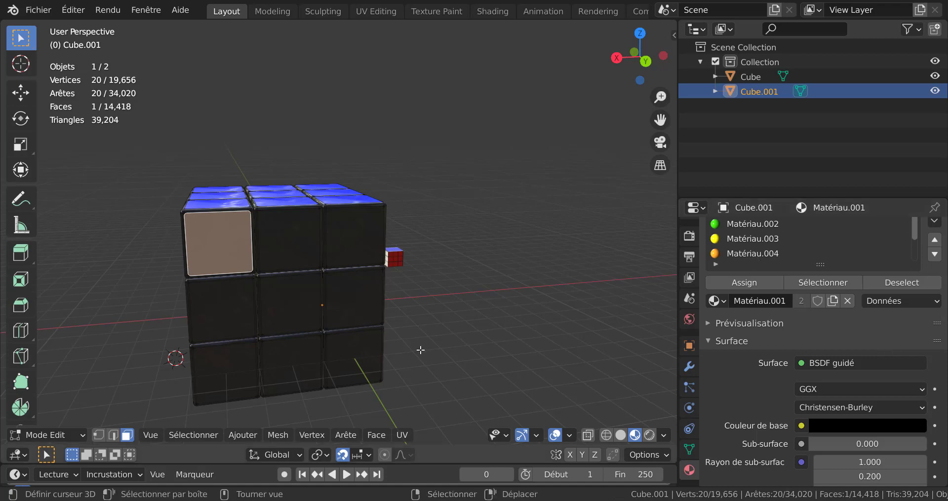
key(q)
click(424, 348)
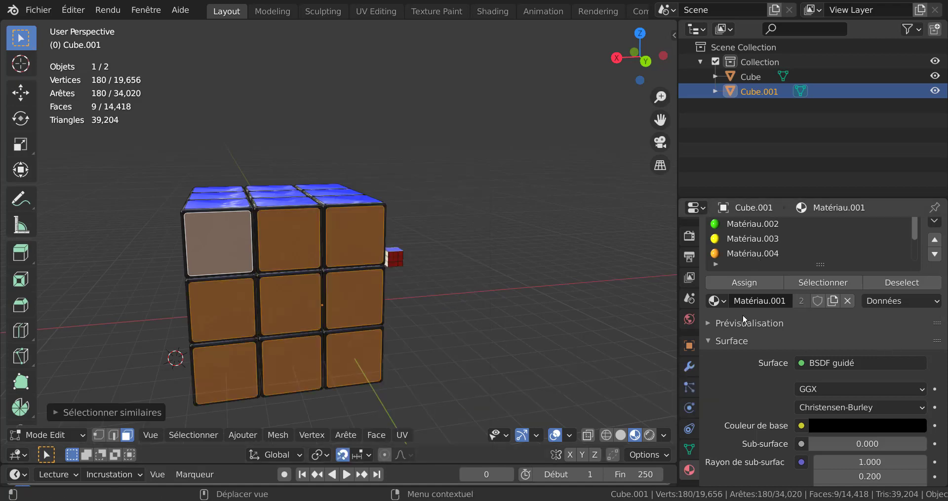
Add a material slot with a new material, give it a red base colour and set its roughness to 0.075
scroll(793, 258, down, 2)
scroll(792, 257, up, 2)
scroll(800, 260, down, 2)
scroll(803, 256, up, 2)
middle_drag(565, 344, 573, 311)
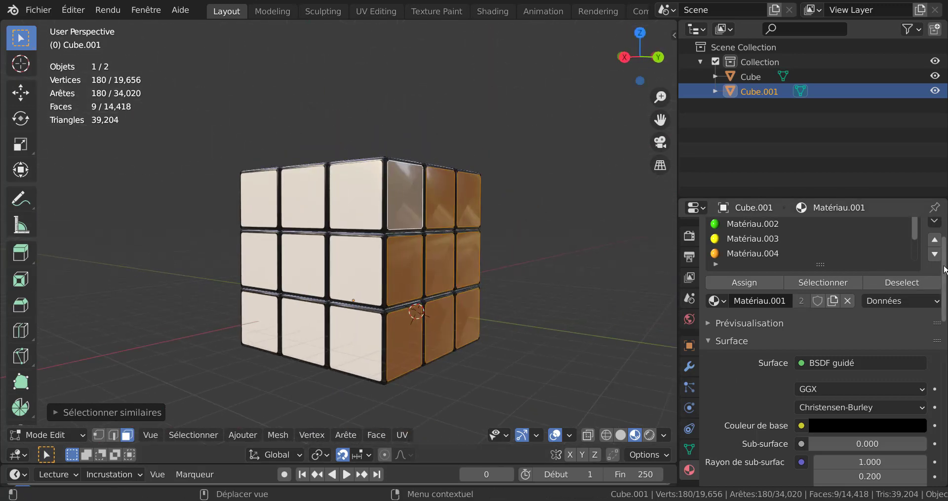
scroll(943, 271, up, 2)
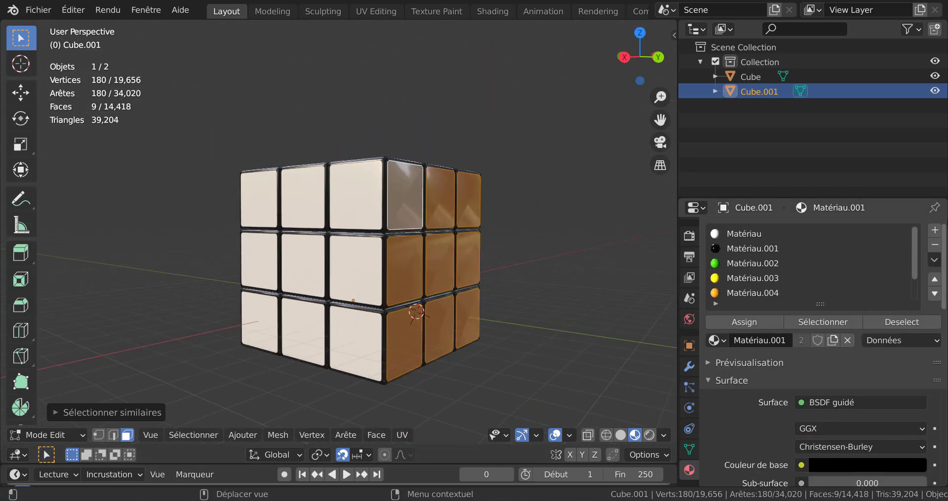
click(933, 229)
click(808, 339)
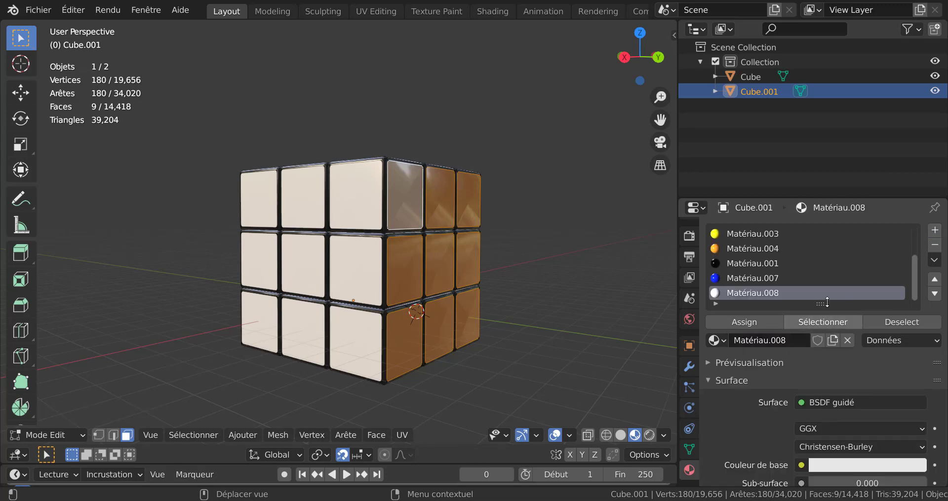
click(843, 466)
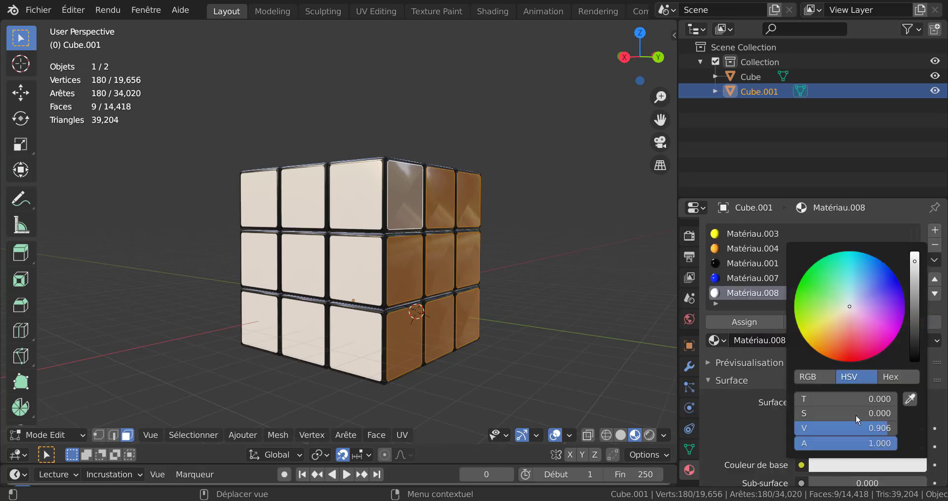
click(851, 359)
scroll(814, 460, down, 6)
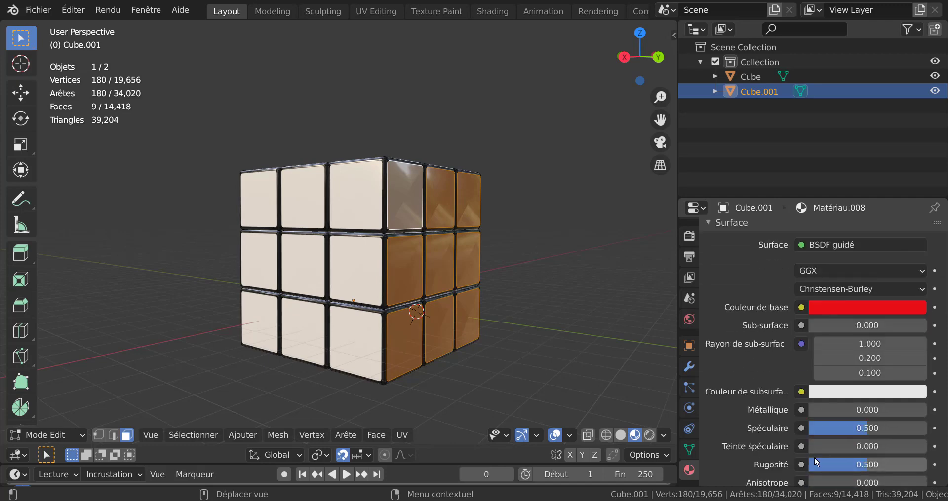
drag(846, 465, 817, 465)
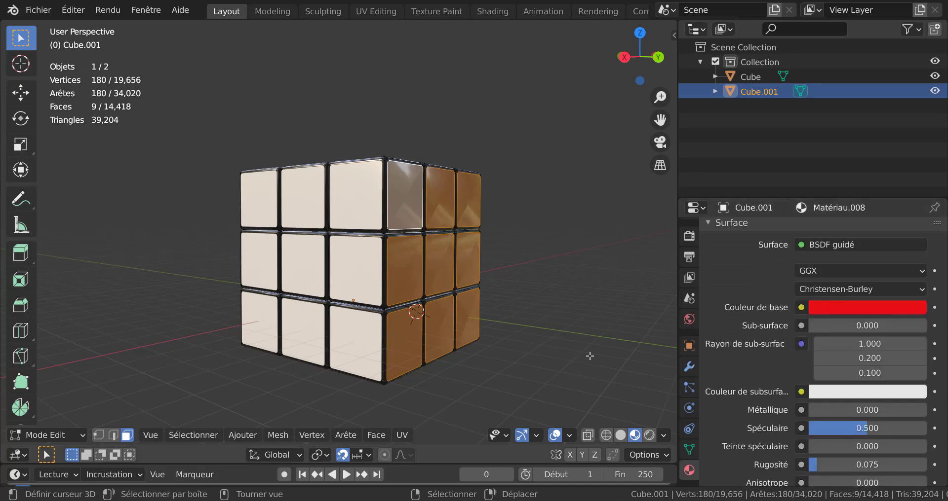
Assign the new red material to the nine selected squares and return to Object Mode
middle_drag(590, 357, 607, 380)
scroll(760, 326, up, 6)
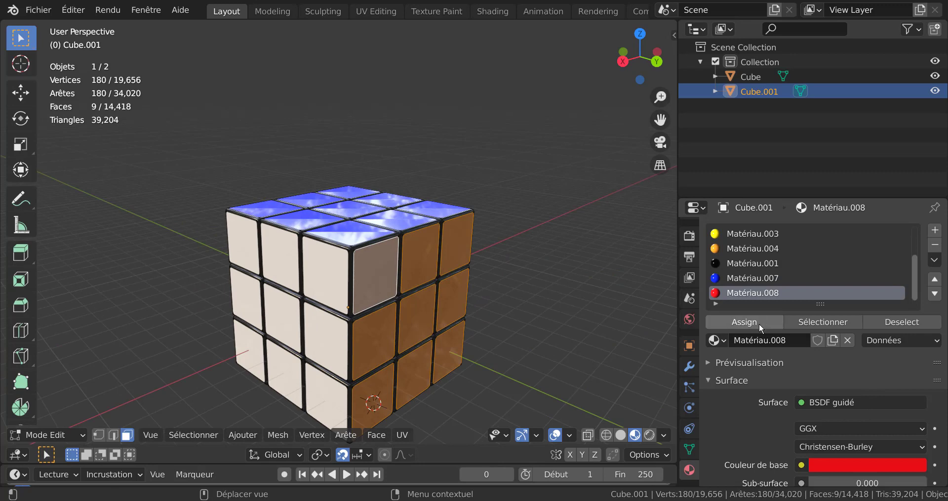
click(755, 322)
key(Tab)
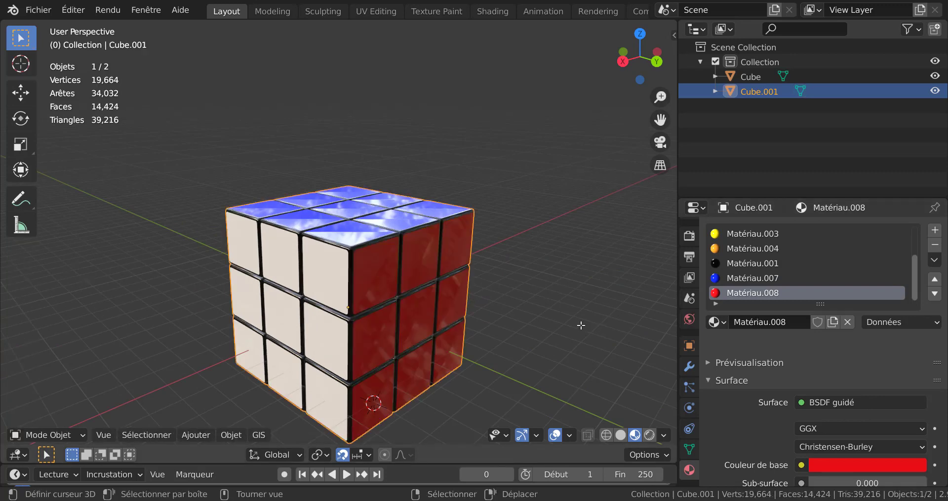
Examine the white, blue and red sides of the cube up close, checking reflections and rounded sticker corners
middle_drag(570, 317, 476, 320)
scroll(434, 306, up, 3)
middle_drag(402, 305, 378, 307)
middle_drag(405, 313, 415, 318)
scroll(415, 319, up, 4)
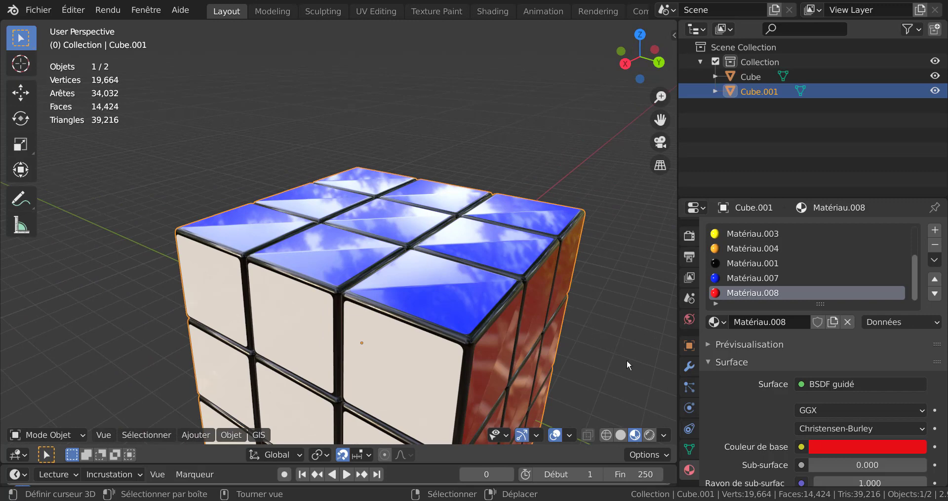
click(200, 438)
scroll(492, 356, up, 3)
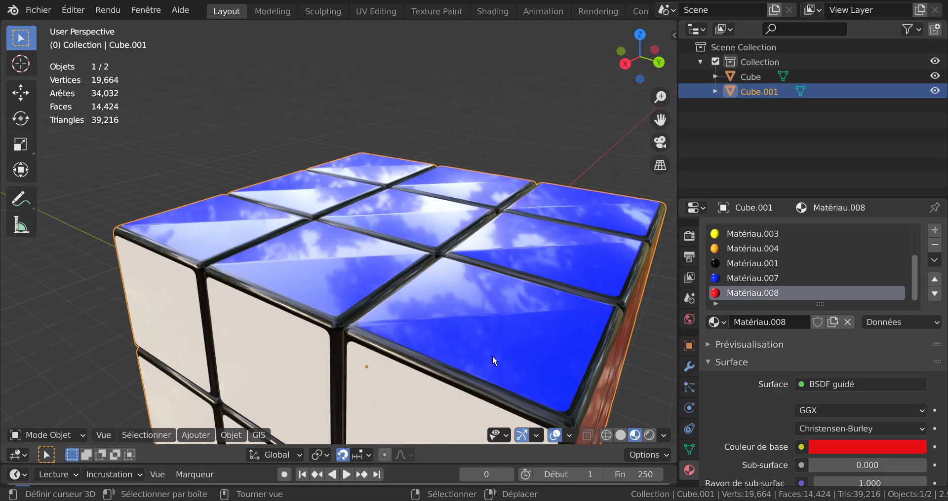
key(Tab)
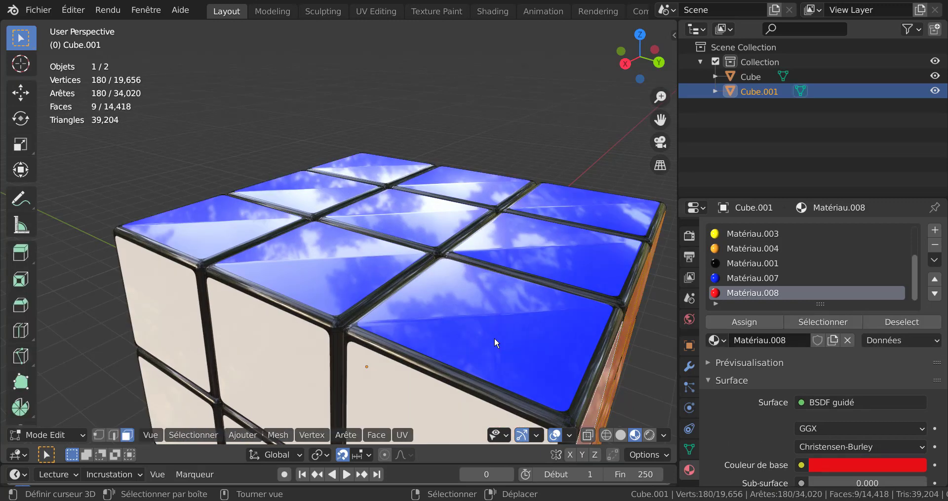
key(Tab)
scroll(493, 337, down, 4)
In Edit Mode, select all large square faces across the cubes by similar perimeter
key(Tab)
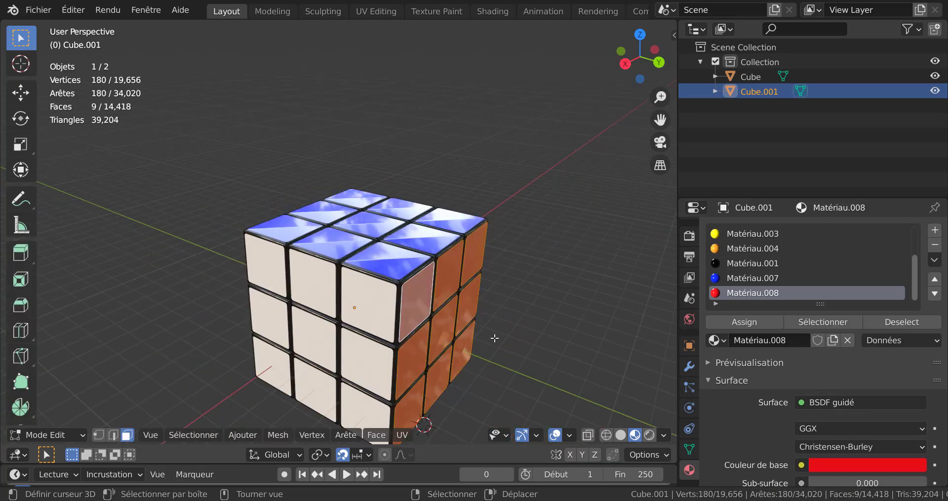
middle_drag(533, 296, 514, 282)
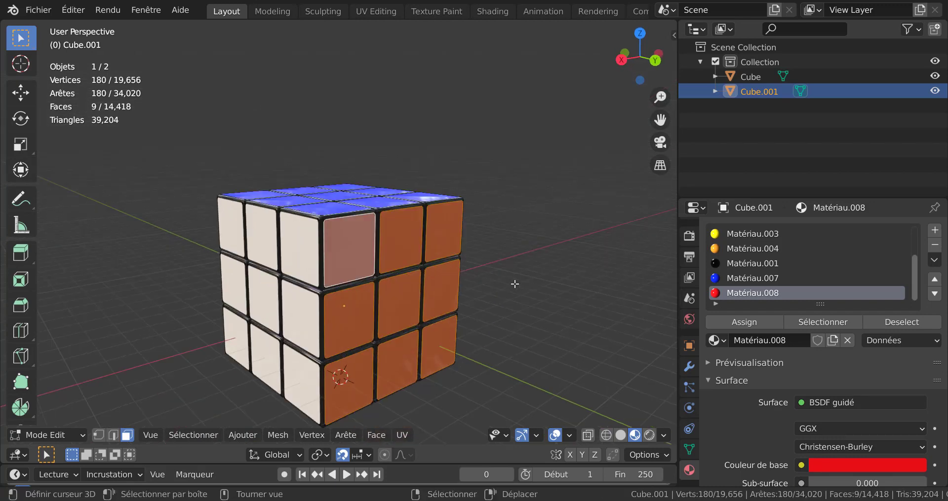
scroll(474, 293, up, 4)
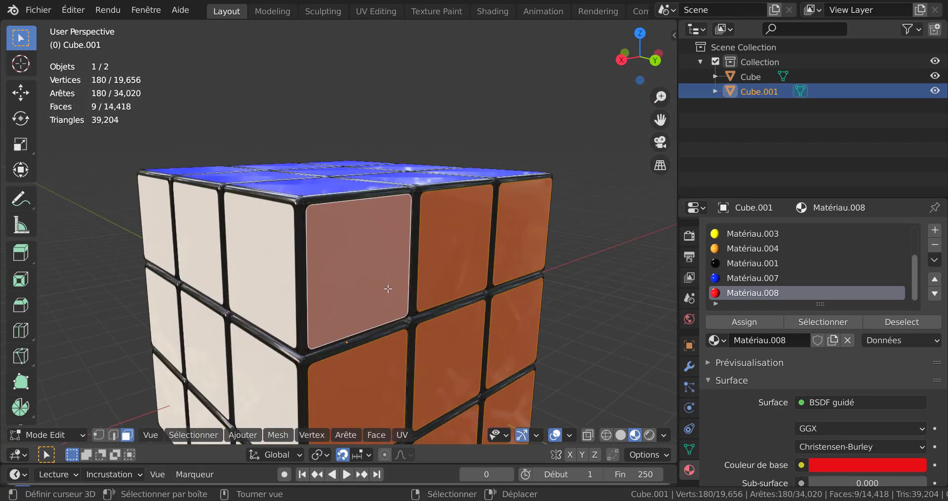
middle_drag(388, 289, 417, 224)
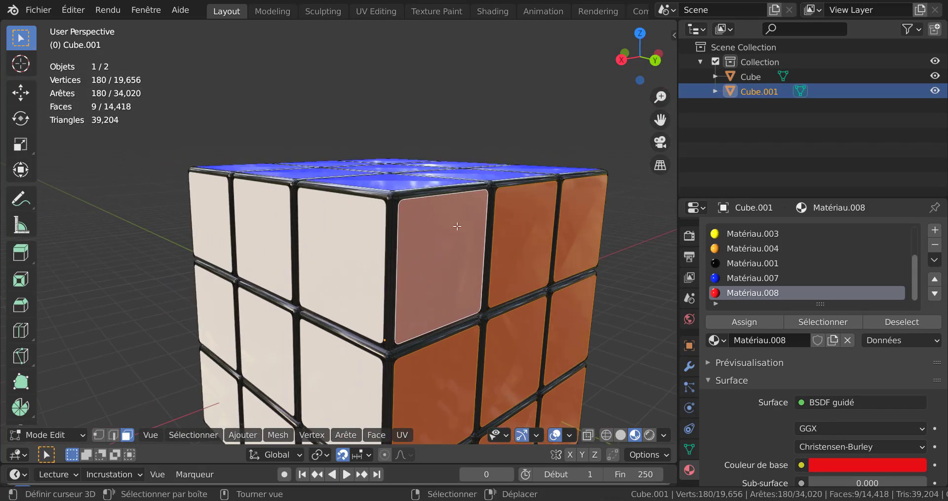
scroll(463, 232, up, 4)
scroll(514, 158, down, 6)
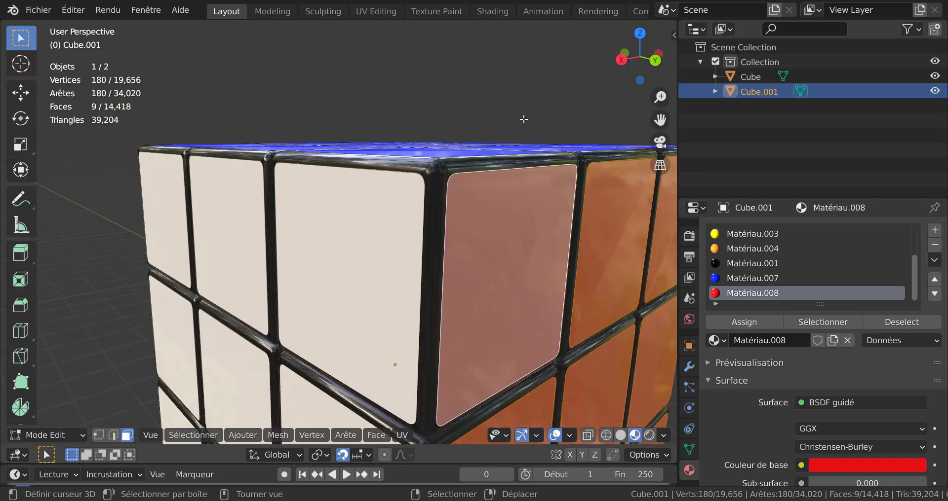
click(188, 435)
mouse_move(223, 275)
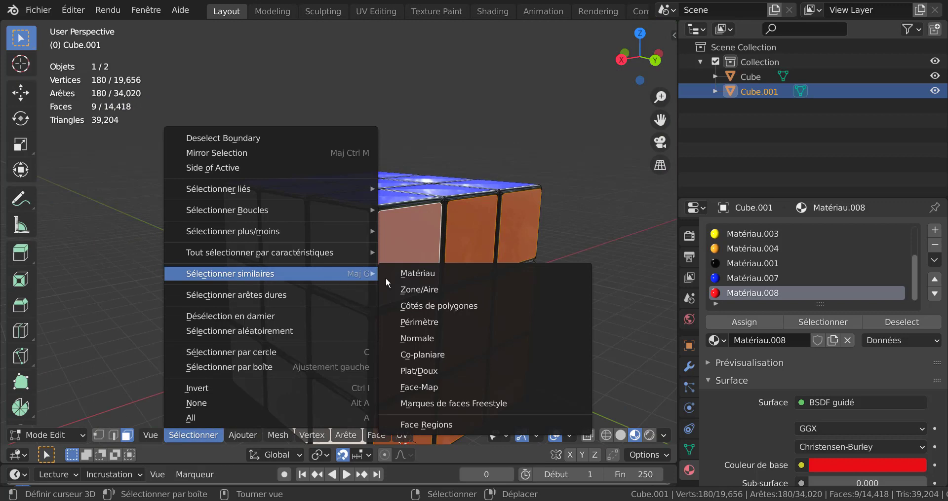
click(426, 323)
scroll(422, 318, up, 5)
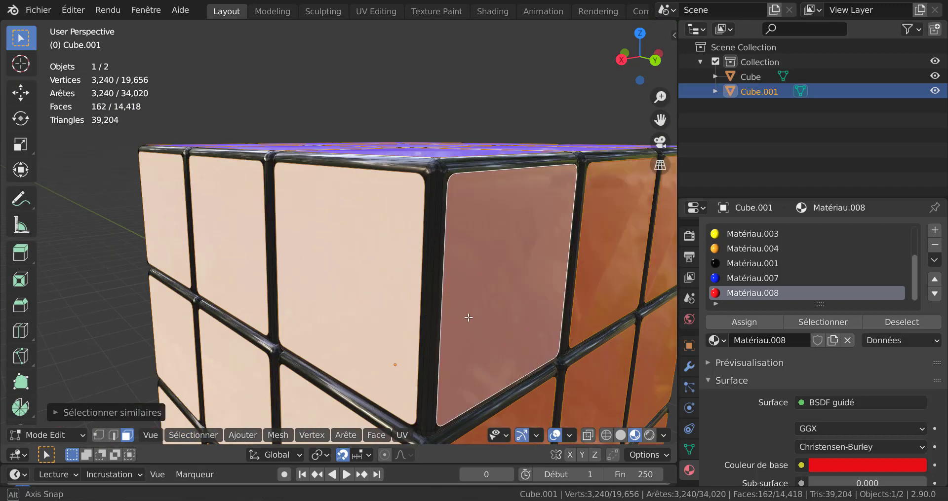
middle_drag(455, 320, 466, 317)
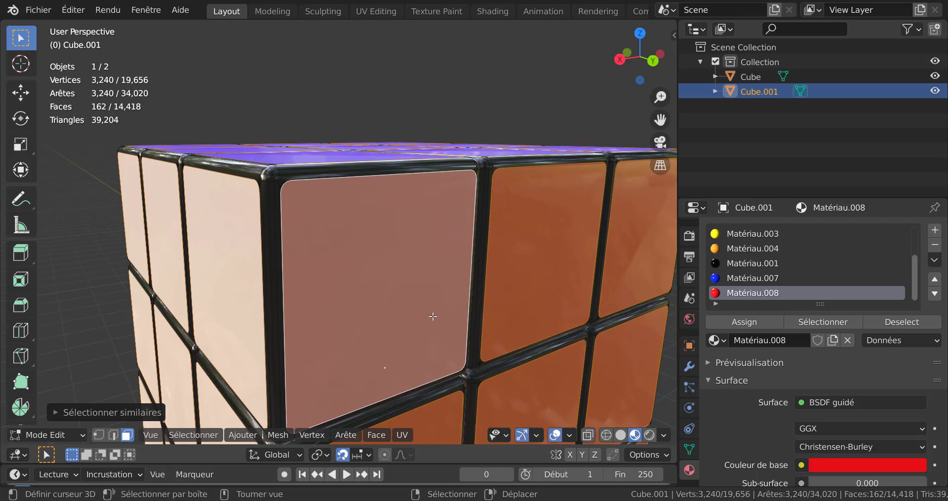
Inset all selected square faces individually by about 0.032 m
key(i)
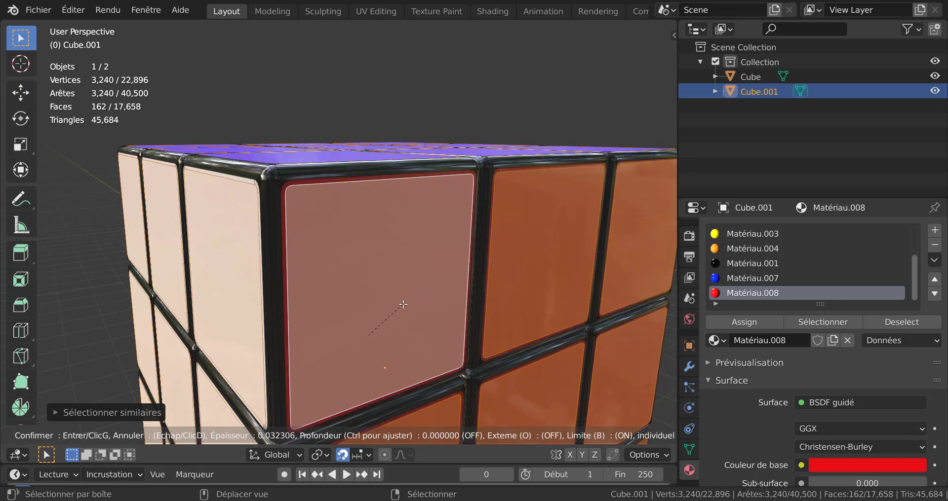
click(403, 305)
scroll(403, 305, up, 5)
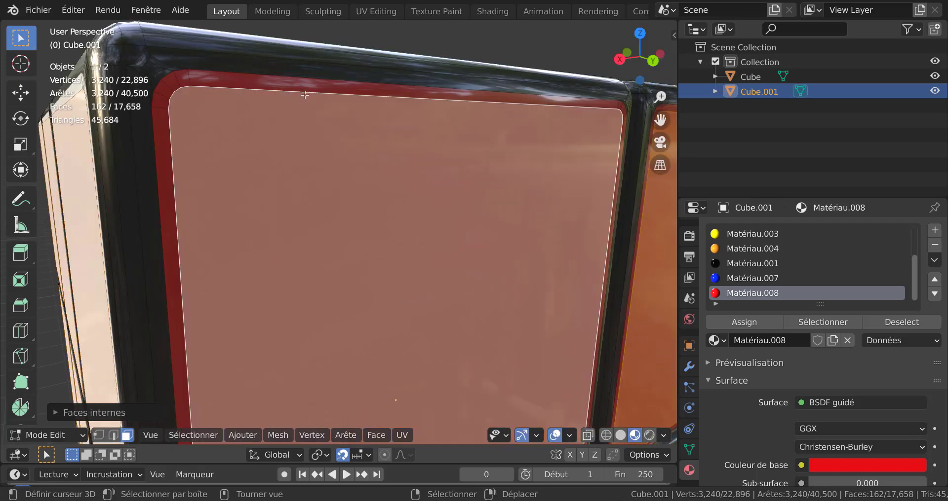
scroll(371, 196, down, 5)
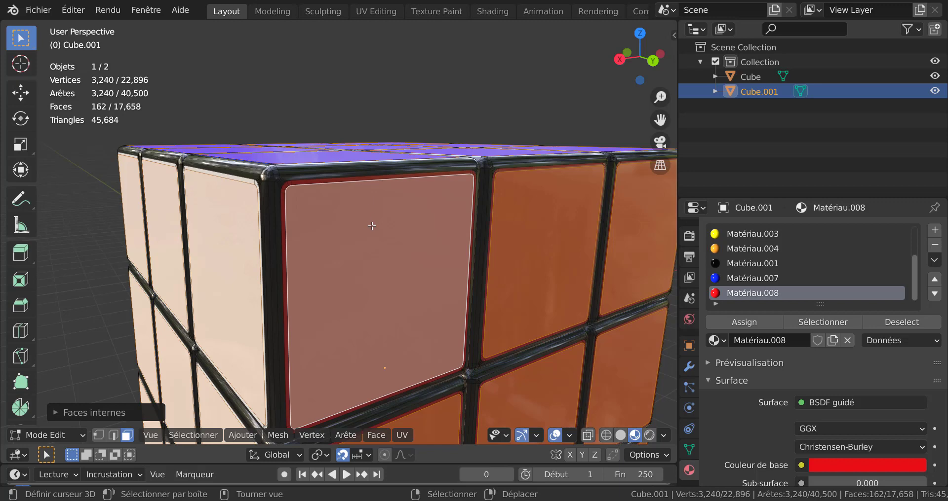
Grow the selection to include the inset borders and deselect the nine inner faces of the red side
key(ctrl+KP_Add)
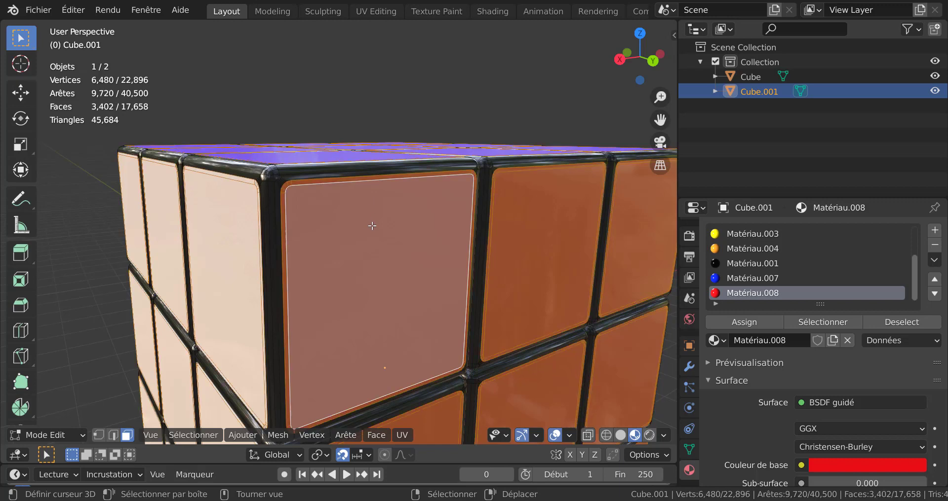
shift+click(374, 234)
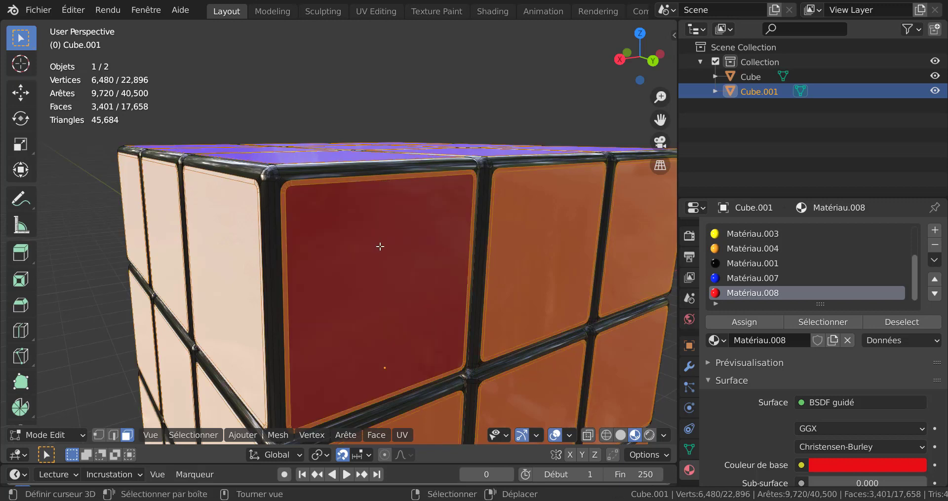
shift+click(547, 240)
shift+click(622, 241)
scroll(614, 278, down, 5)
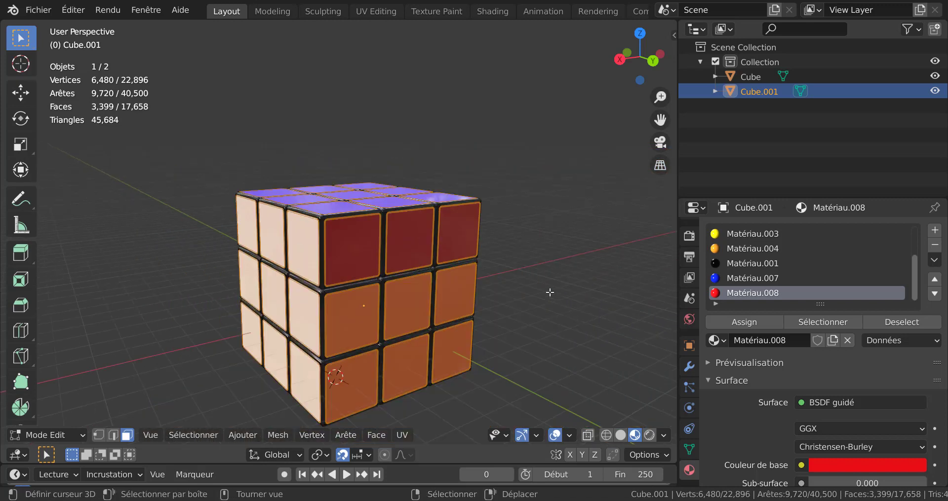
shift+click(466, 292)
shift+click(447, 342)
shift+click(403, 360)
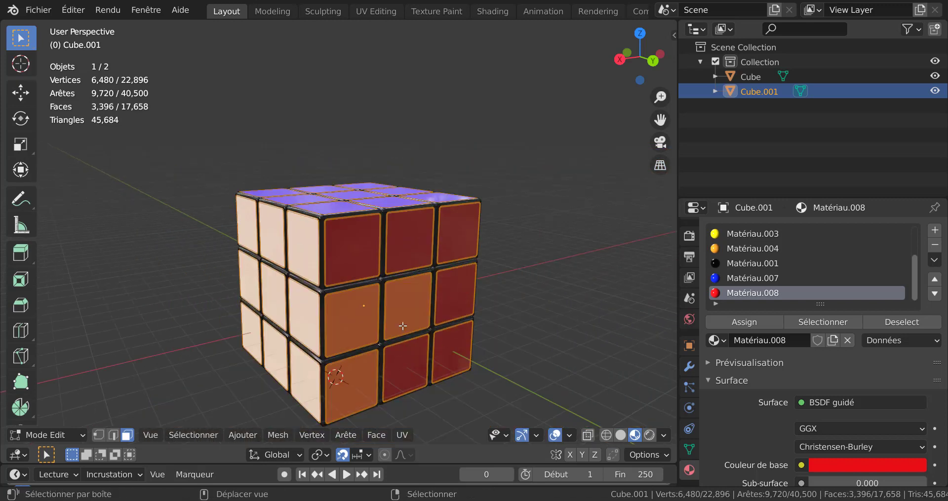
shift+click(403, 327)
shift+click(343, 323)
shift+click(349, 365)
Switch the viewport to solid shading and deselect the nine inner faces of the white side
middle_drag(350, 365, 435, 316)
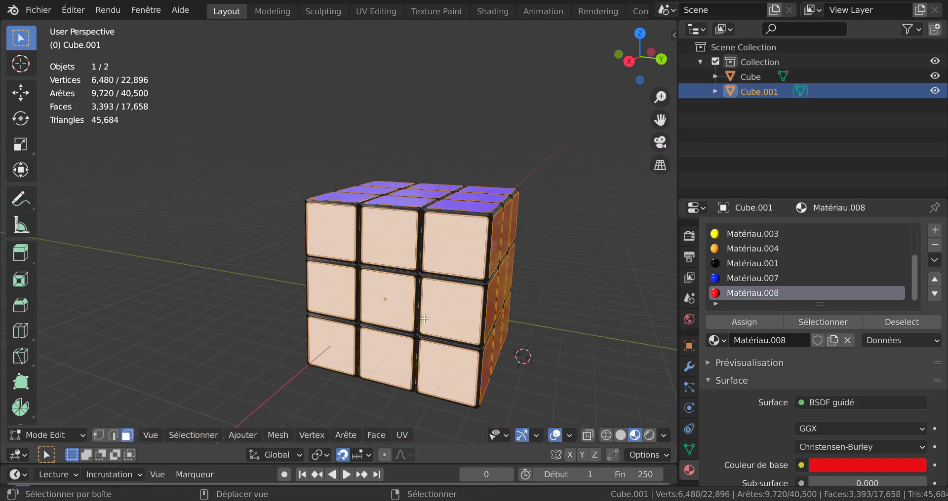
shift+click(450, 311)
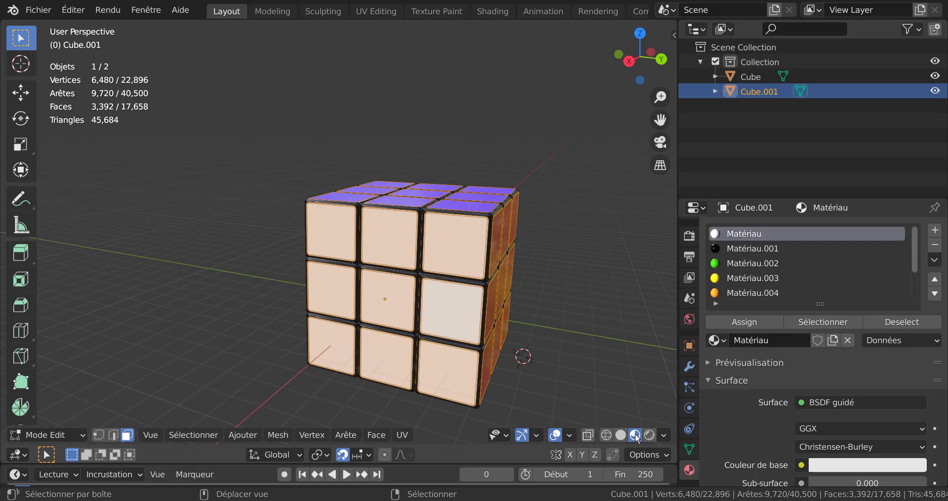
click(618, 436)
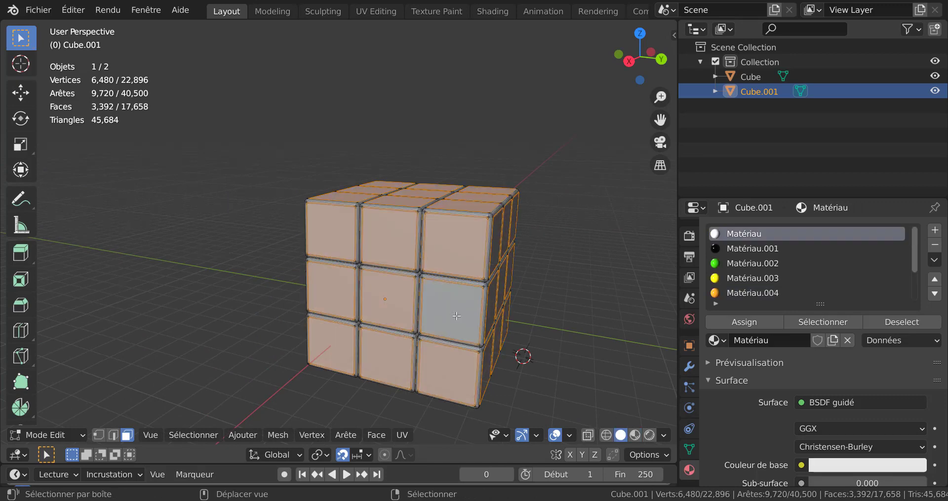
shift+click(448, 240)
shift+click(365, 234)
shift+click(331, 242)
shift+click(335, 289)
shift+click(384, 296)
shift+click(334, 358)
shift+click(442, 366)
Deselect the nine inner faces on the blue upper side of the cube, keeping their inset borders selected
middle_drag(535, 264, 516, 317)
shift+click(475, 305)
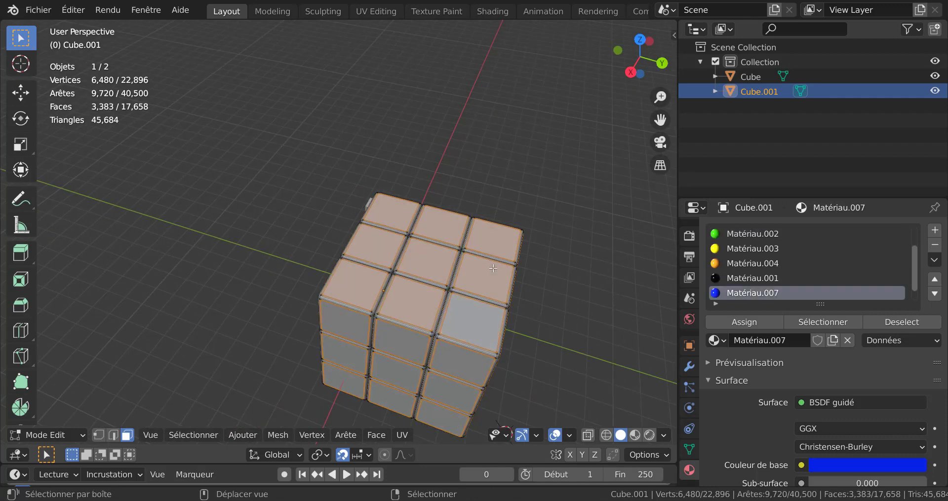
shift+click(422, 253)
shift+click(403, 298)
shift+click(365, 281)
shift+click(374, 254)
shift+click(387, 219)
Deselect the nine inner faces of the orange side, keeping their inset borders selected
middle_drag(348, 274, 434, 204)
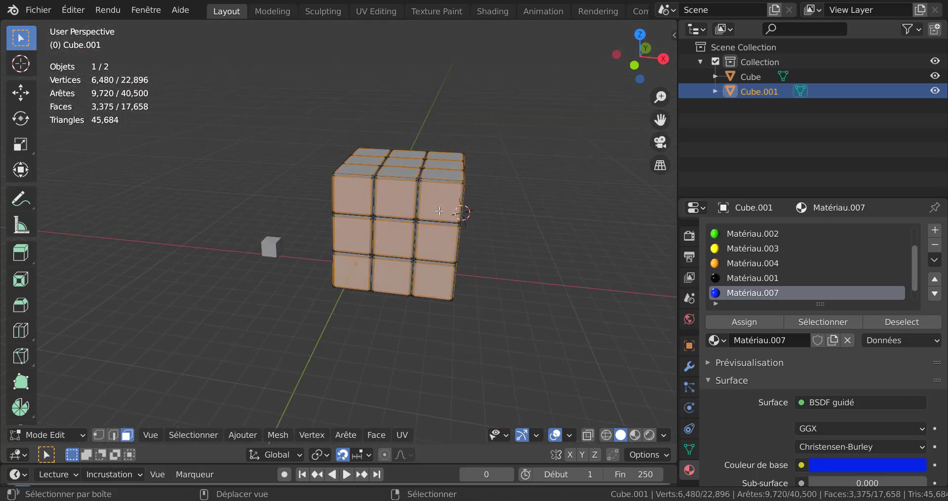
shift+click(437, 204)
shift+click(399, 197)
shift+click(358, 193)
shift+click(360, 225)
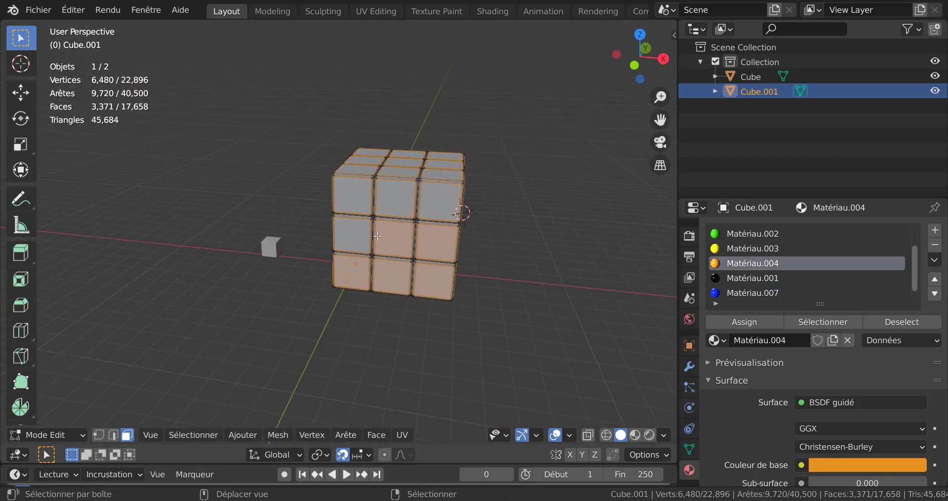
shift+click(388, 236)
shift+click(425, 239)
shift+click(403, 278)
shift+click(366, 276)
Deselect the nine inner faces on the green underside of the cube, keeping their inset borders selected
middle_drag(423, 328, 454, 294)
shift+click(455, 293)
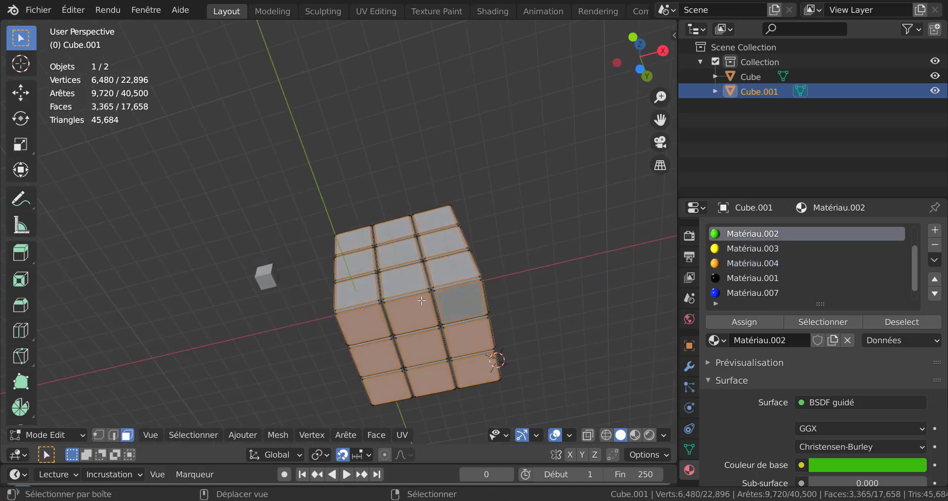
shift+click(421, 302)
shift+click(377, 322)
shift+click(383, 363)
shift+click(402, 356)
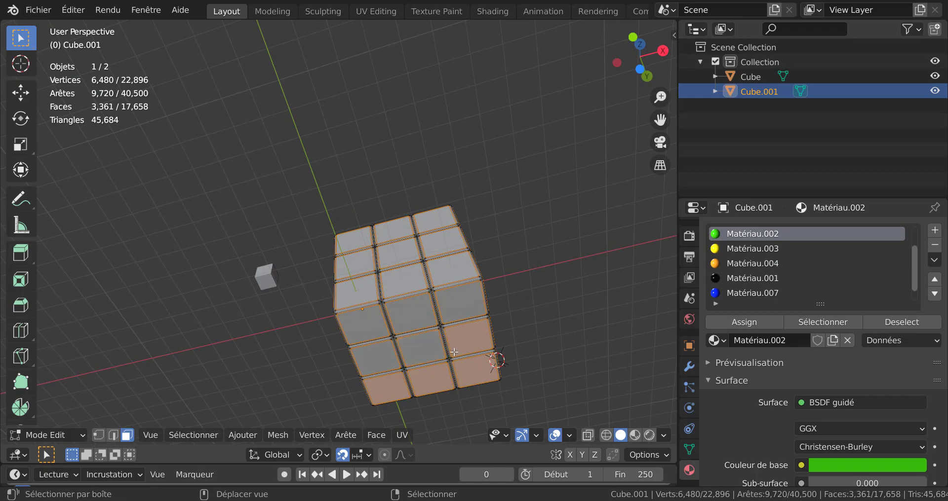
shift+click(469, 342)
shift+click(469, 375)
shift+click(430, 382)
shift+click(393, 391)
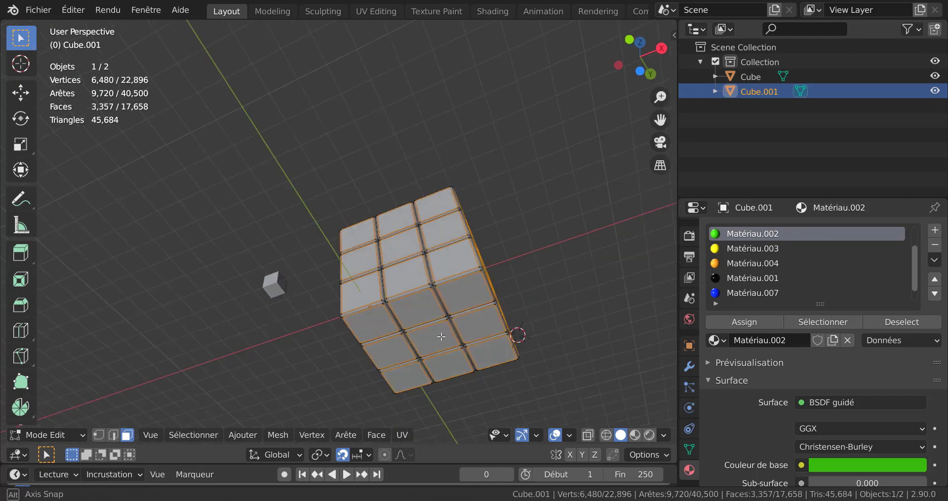
Deselect the nine inner faces of the yellow side, keeping their inset borders selected
middle_drag(393, 391, 232, 199)
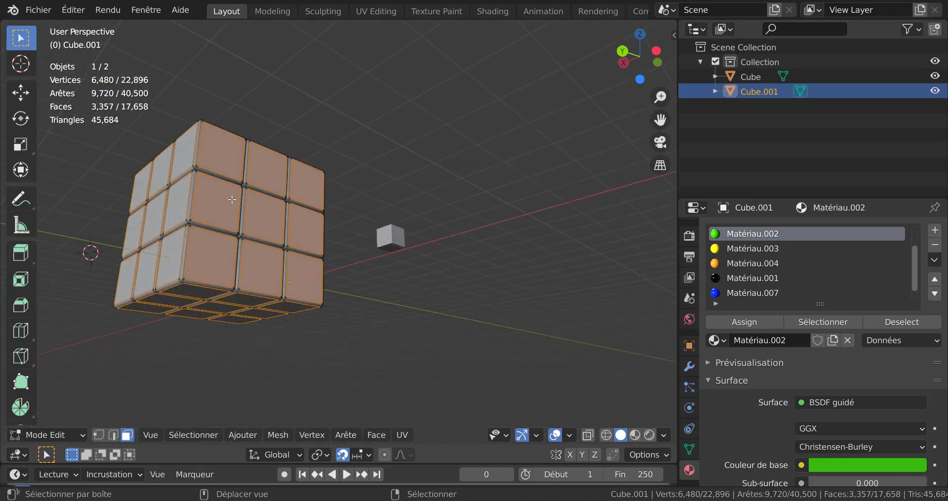
shift+click(225, 166)
shift+click(213, 203)
shift+click(258, 213)
shift+click(217, 246)
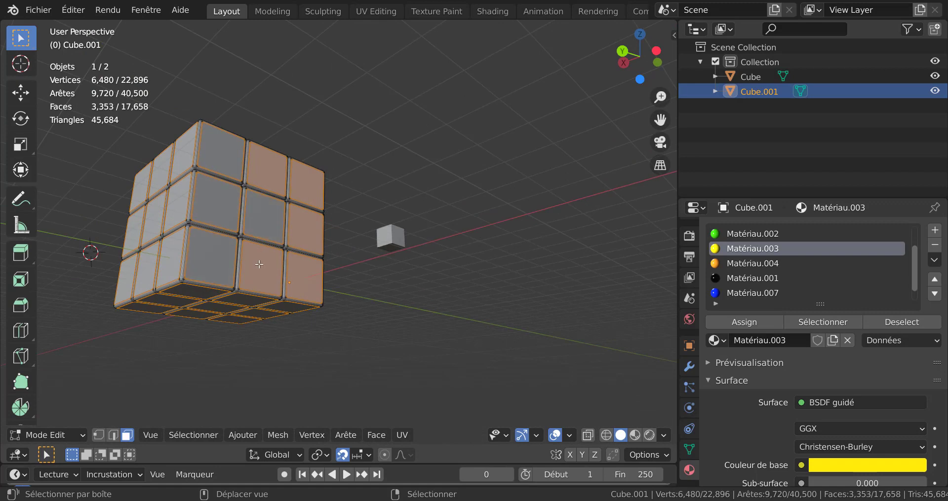
shift+click(260, 269)
shift+click(304, 278)
shift+click(305, 230)
shift+click(306, 185)
shift+click(268, 176)
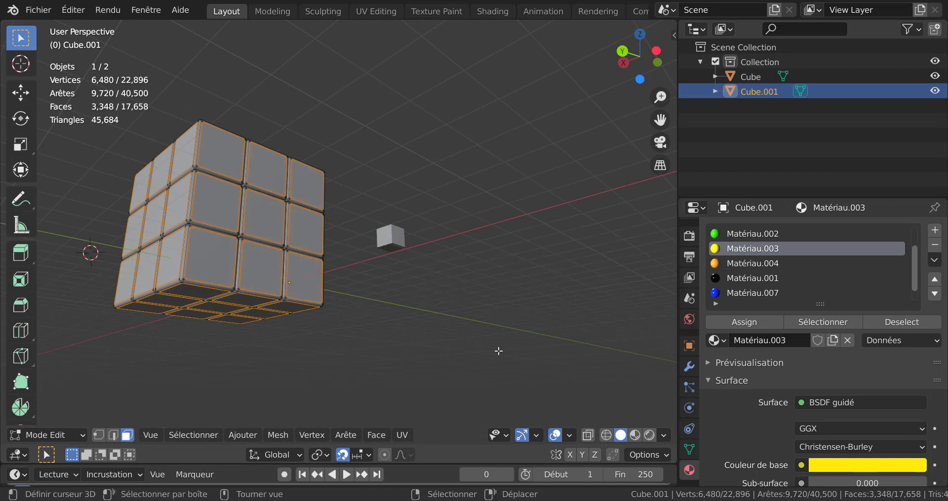
Extrude the selected inset borders slightly inward along their normals to form grooves around the stickers
click(605, 434)
middle_drag(568, 283, 552, 352)
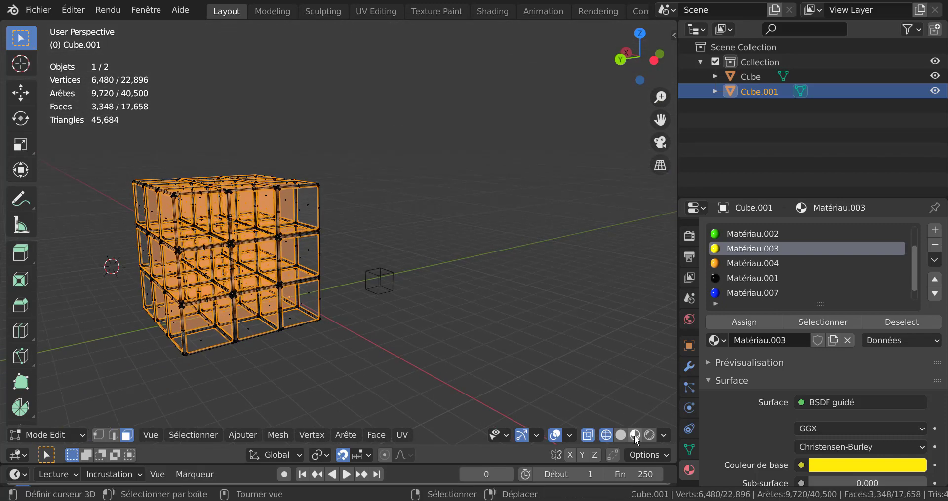
click(635, 435)
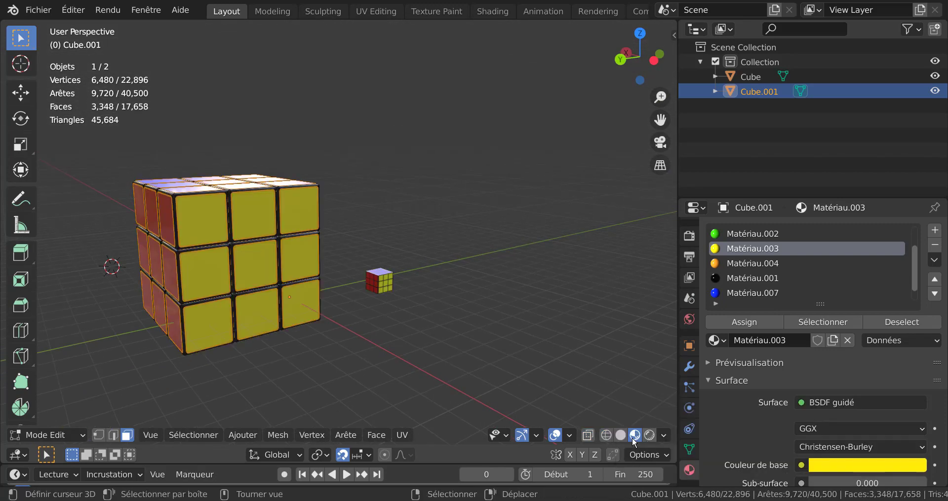
shift+middle_drag(569, 418, 608, 422)
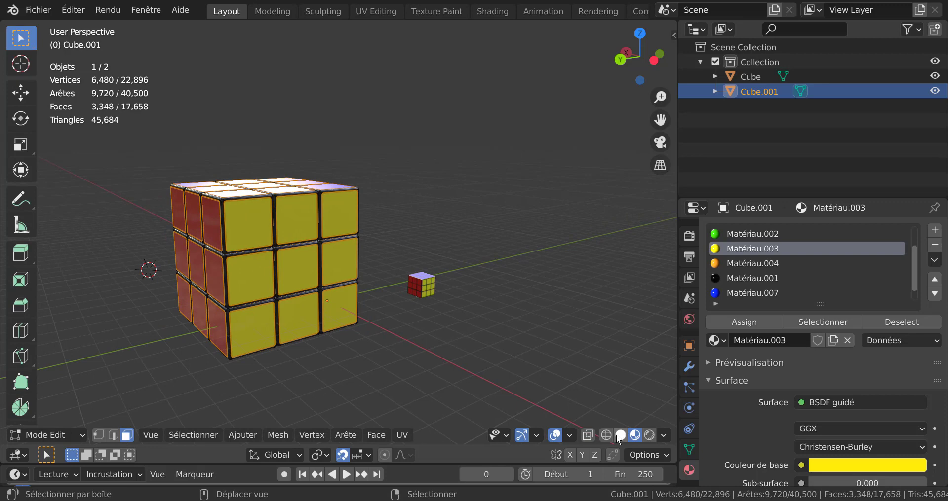
click(620, 435)
middle_drag(435, 320, 469, 309)
scroll(331, 288, up, 4)
scroll(331, 289, up, 1)
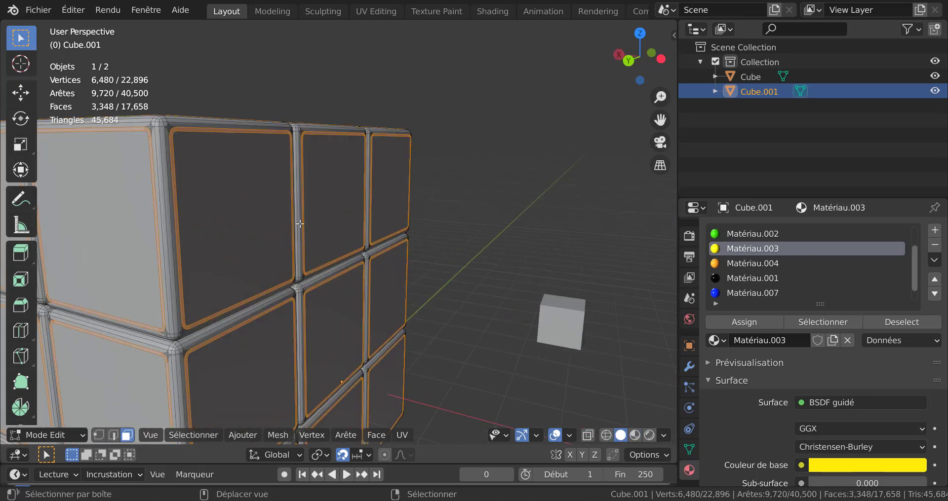
shift+middle_drag(299, 223, 399, 228)
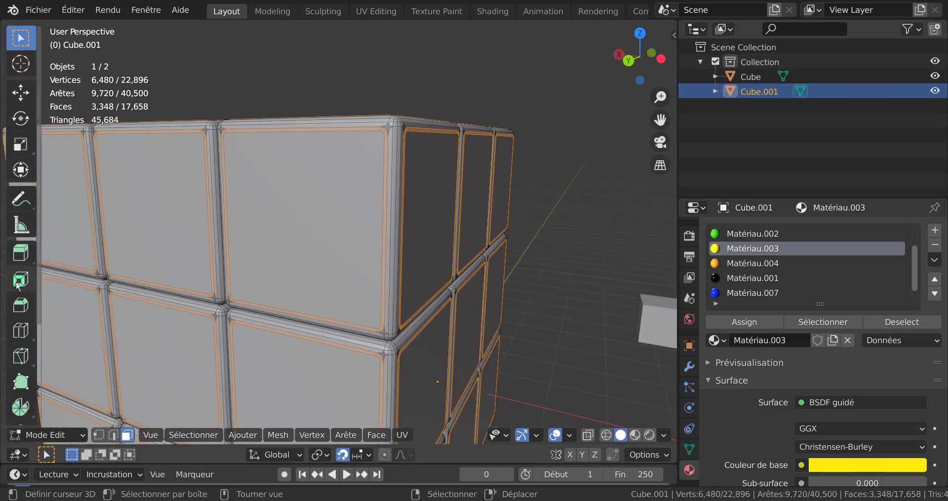
click(19, 256)
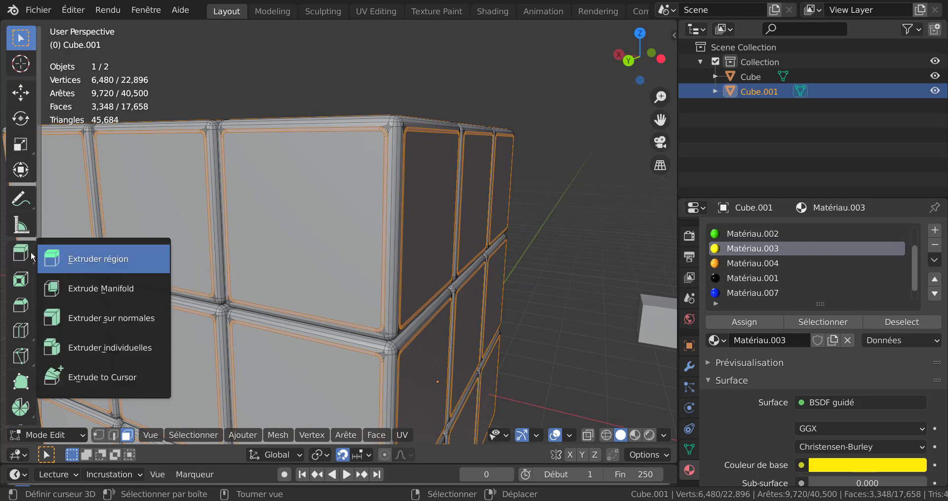
click(90, 318)
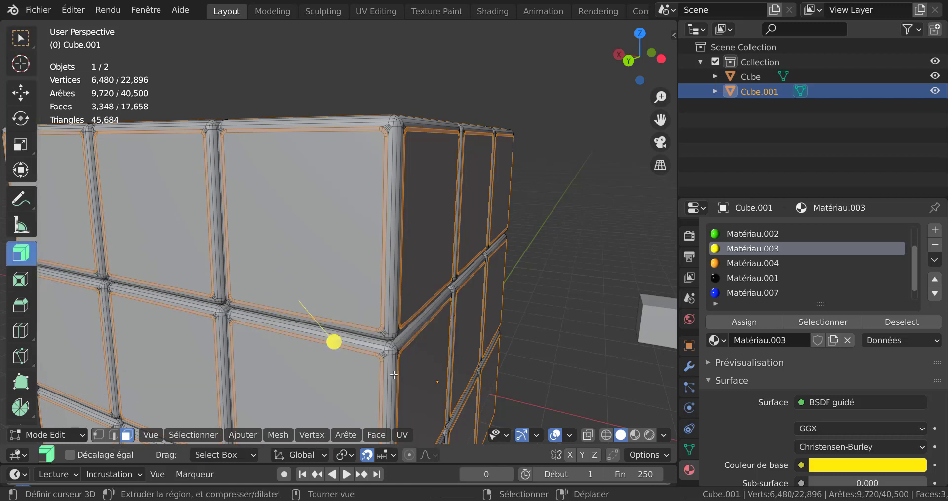
drag(335, 342, 329, 319)
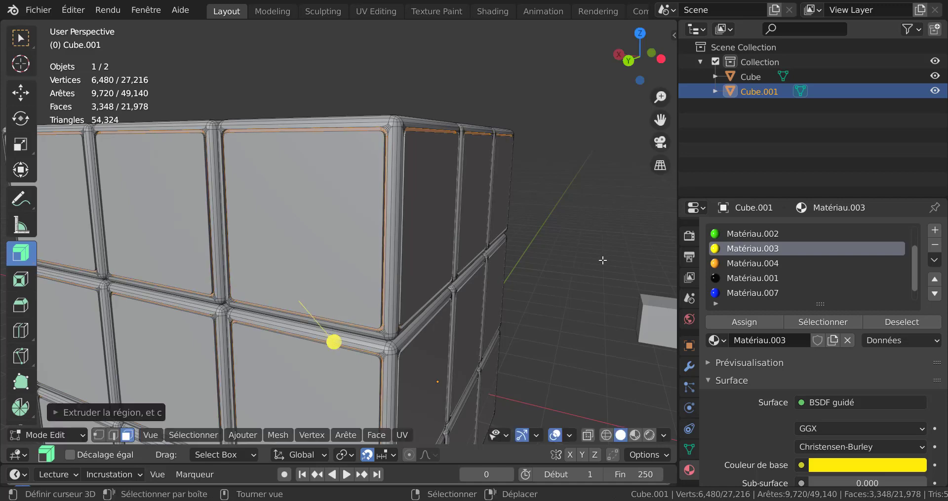
Grow the selection to cover the groove walls, assign the black material Matériau.001 to it in material preview shading, and deselect everything
middle_drag(597, 257, 564, 259)
scroll(413, 234, up, 1)
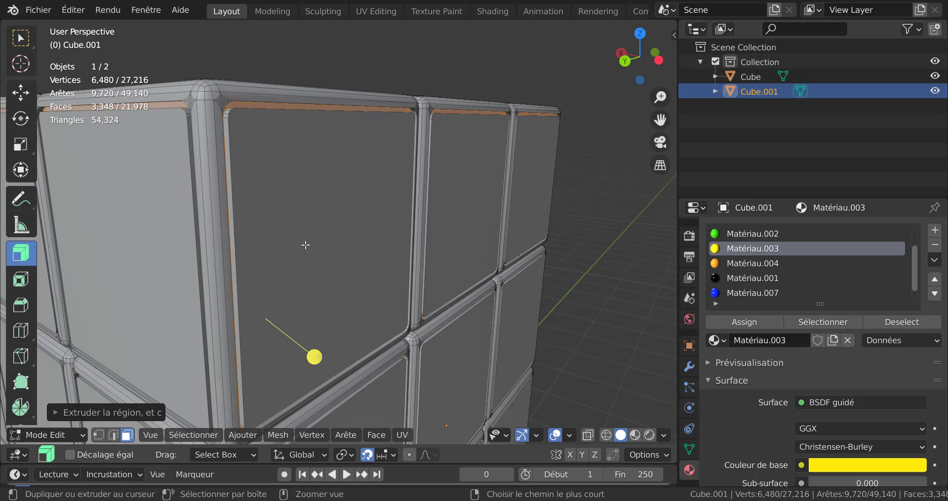
key(ctrl+KP_Add)
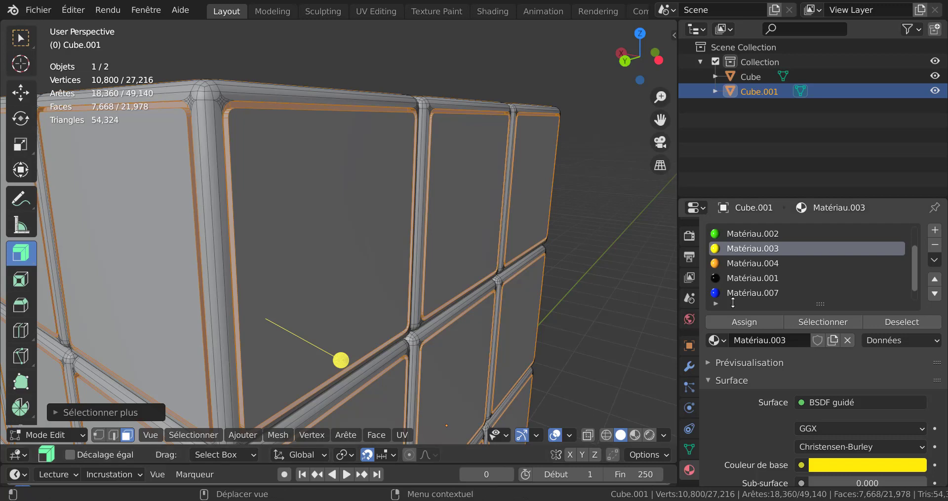
click(752, 279)
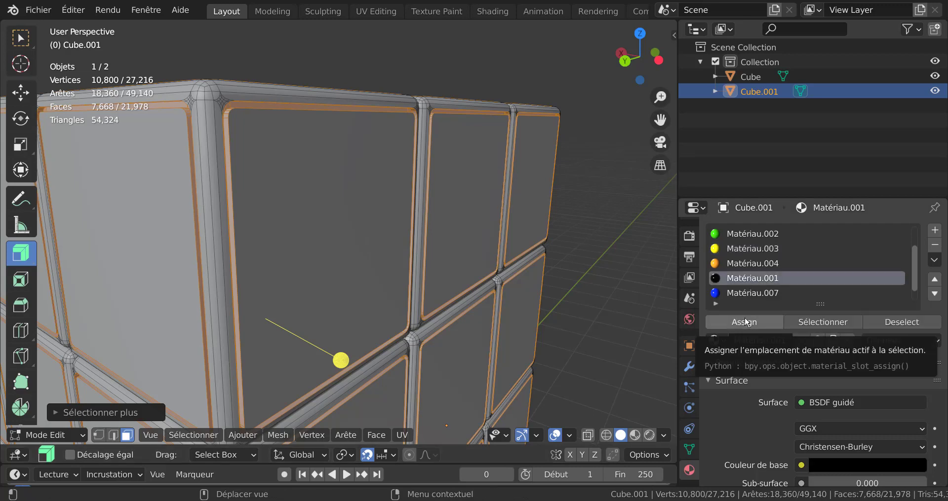
click(634, 435)
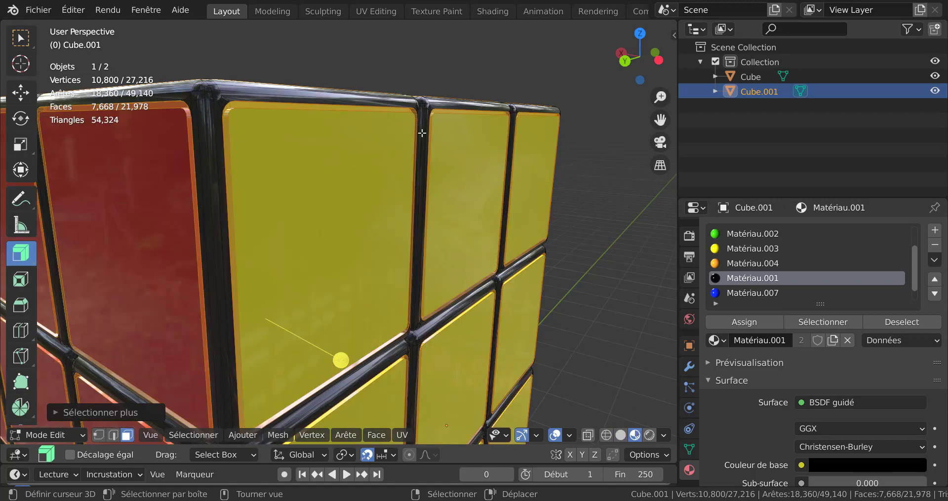
click(744, 322)
key(alt+a)
scroll(635, 289, down, 5)
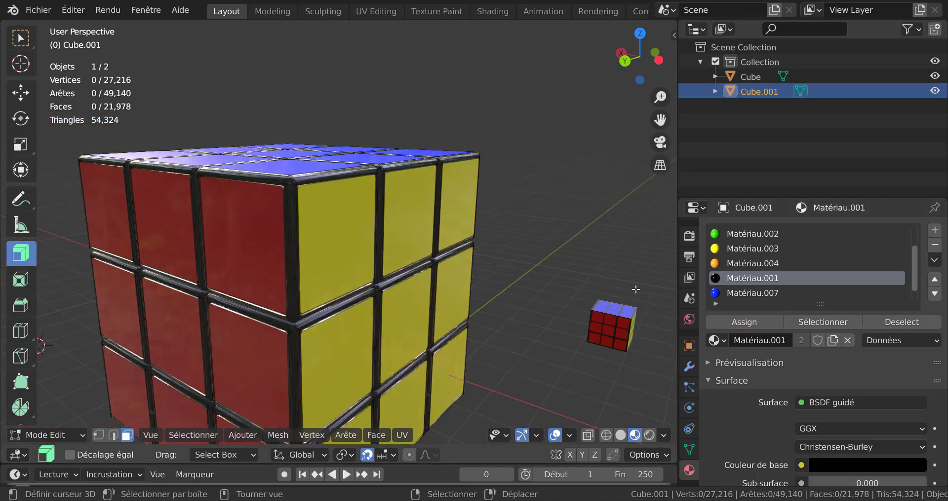
Leave Edit Mode and delete the small image-textured reference cube beside the Rubik's cube
middle_drag(485, 272, 557, 302)
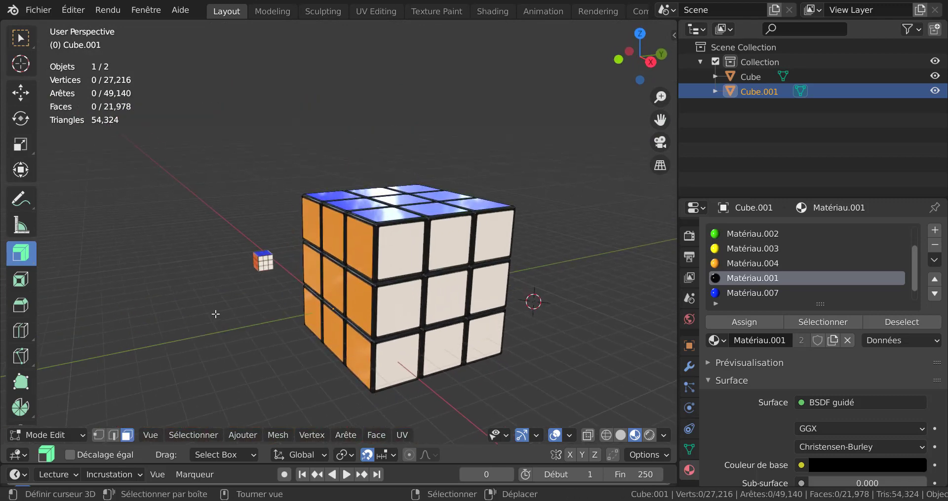
key(Tab)
click(263, 267)
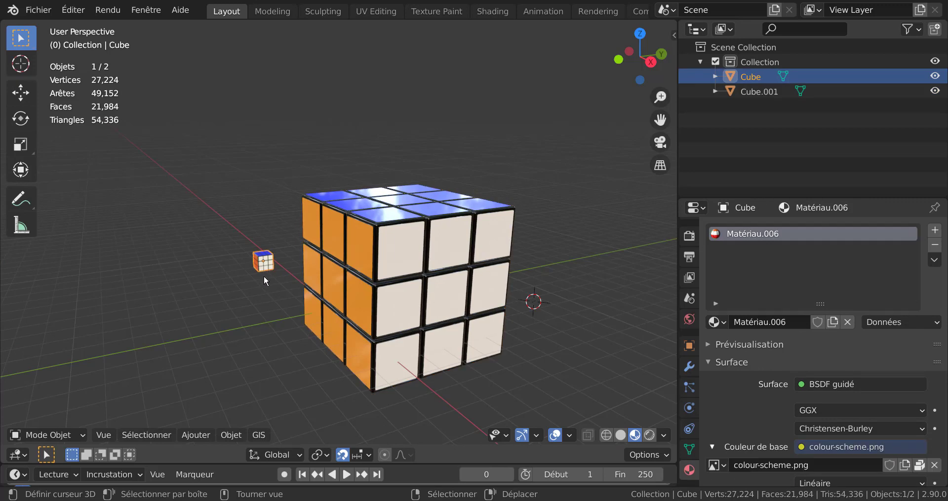
key(x)
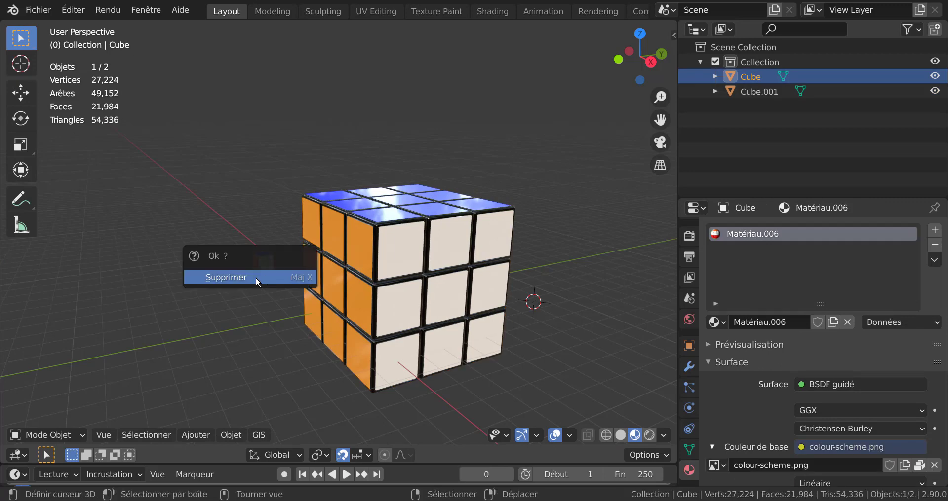
click(255, 278)
Select the Rubik's cube and open it in Edit Mode in front orthographic view
middle_drag(427, 298, 311, 294)
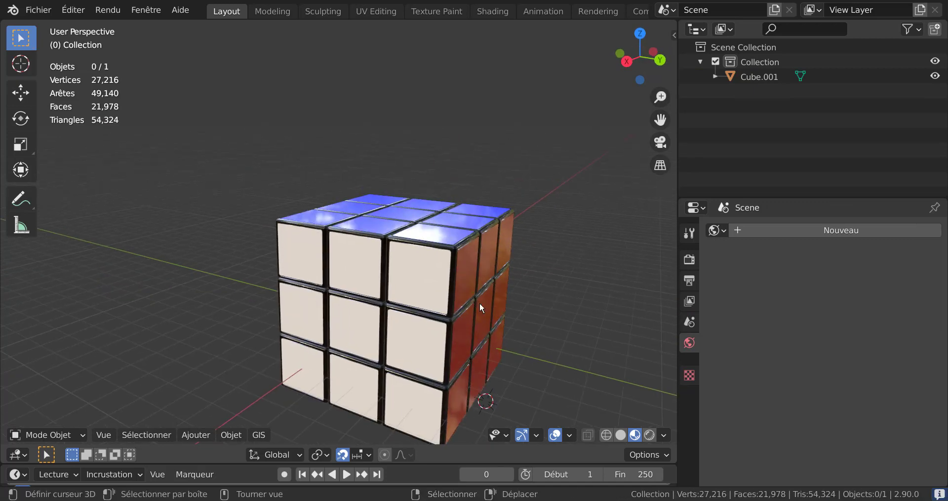
middle_drag(479, 308, 544, 312)
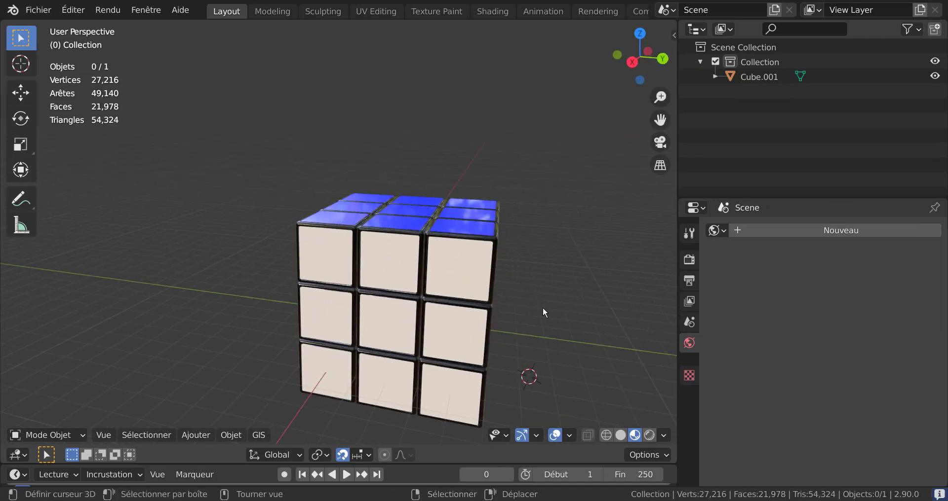
click(417, 279)
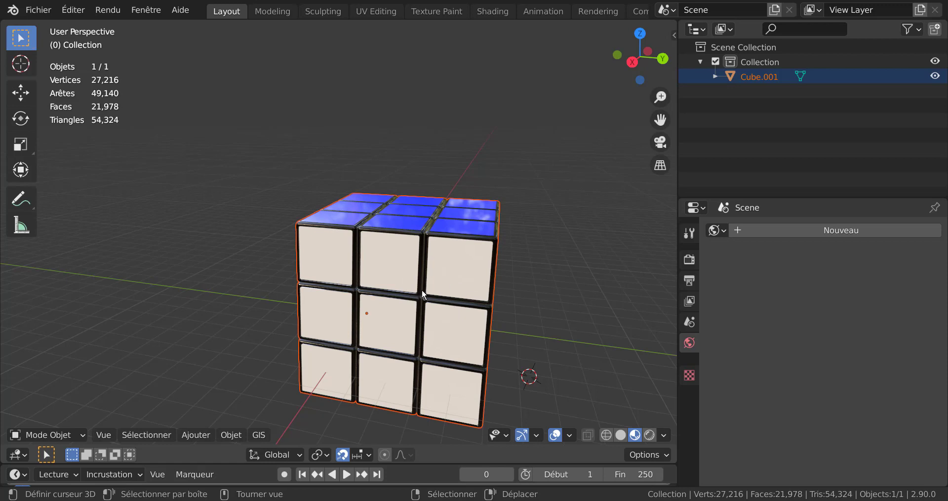
scroll(503, 284, down, 2)
click(431, 275)
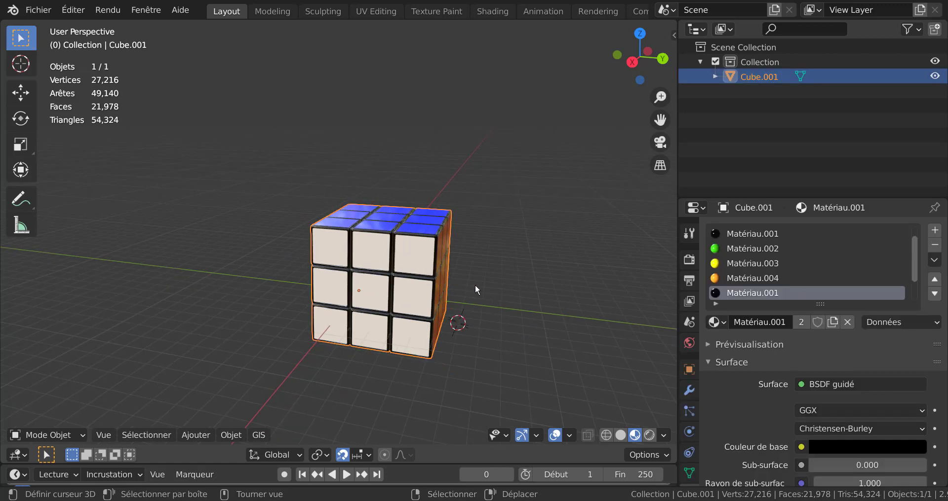
key(Tab)
middle_drag(491, 291, 535, 292)
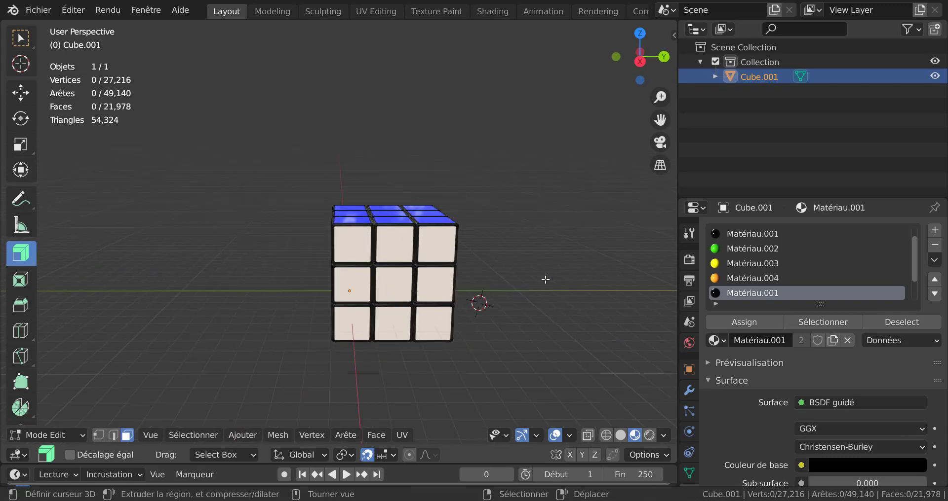
key(KP_5)
key(KP_1)
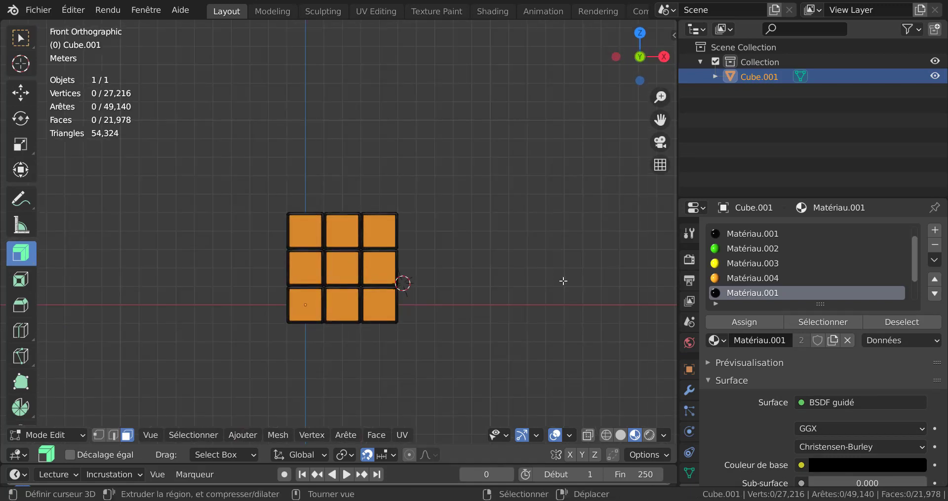
Select the entire cube mesh and snap the 3D cursor to the centre of the selection
key(a)
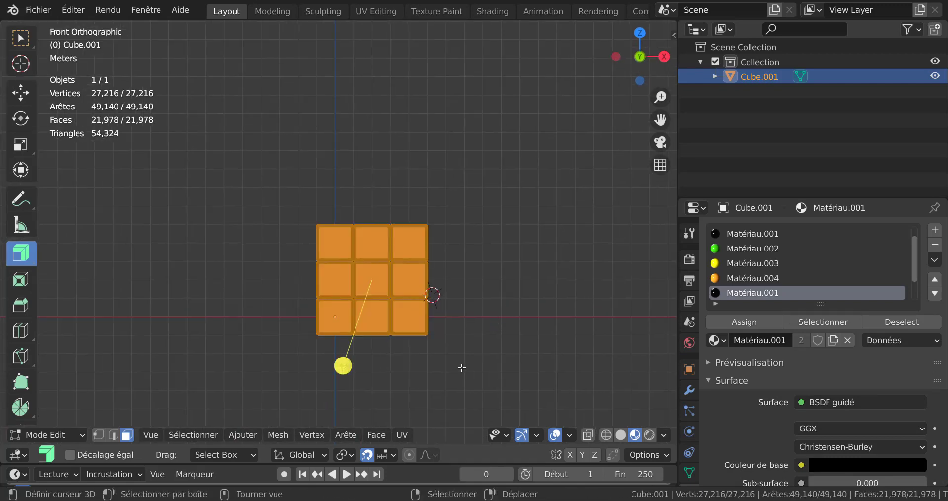
scroll(461, 368, up, 2)
shift+middle_drag(516, 371, 495, 336)
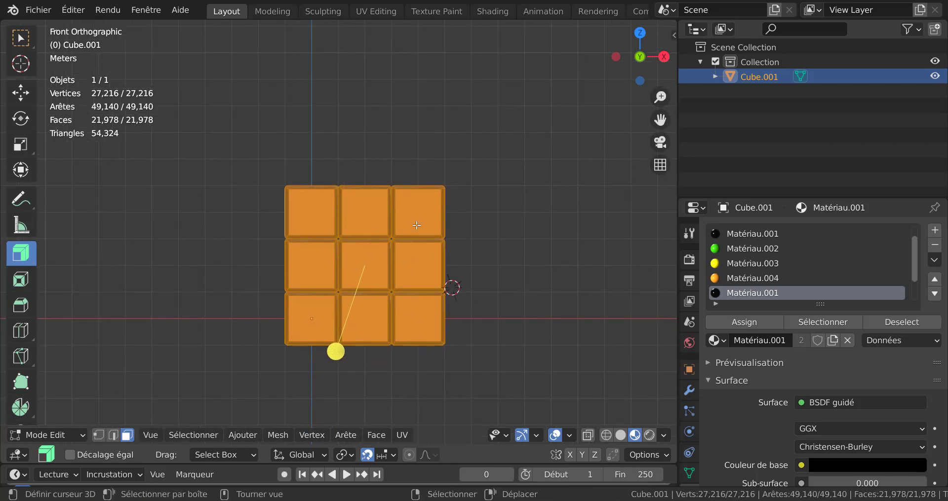
key(shift+s)
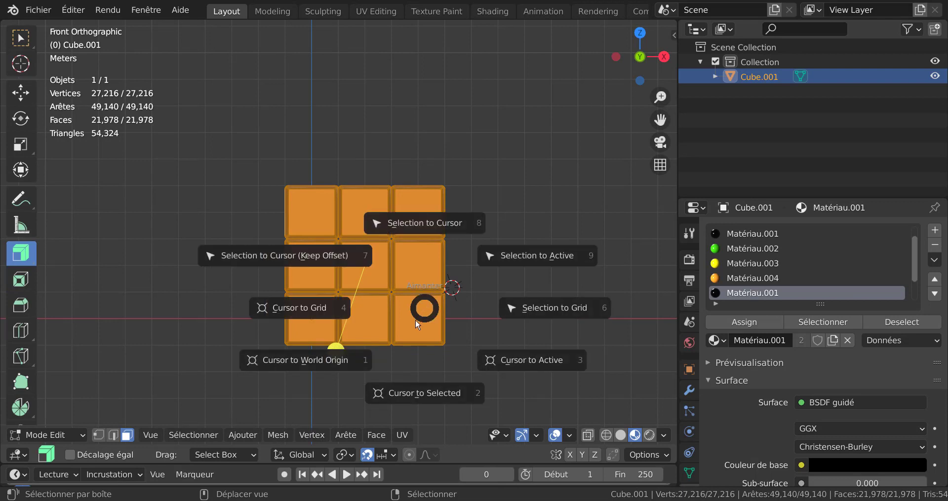
click(415, 395)
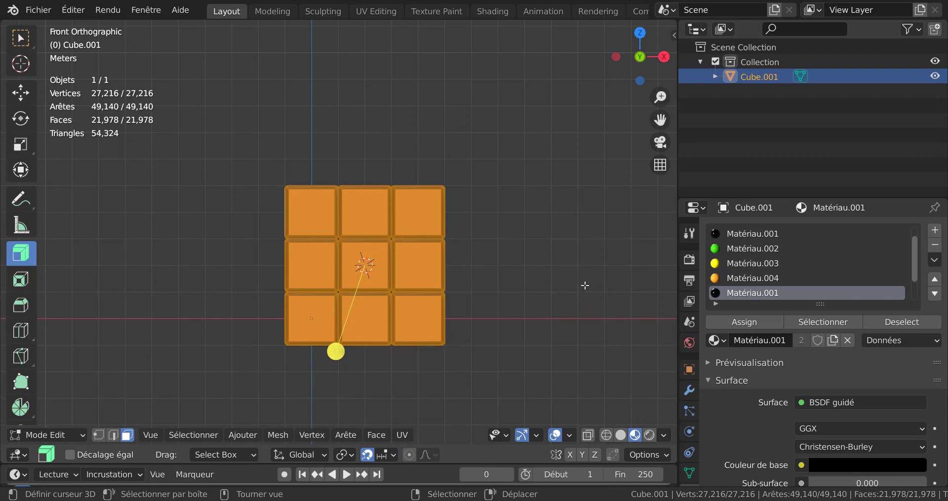
Separate the cube mesh by loose parts so that each small cube is its own object
key(p)
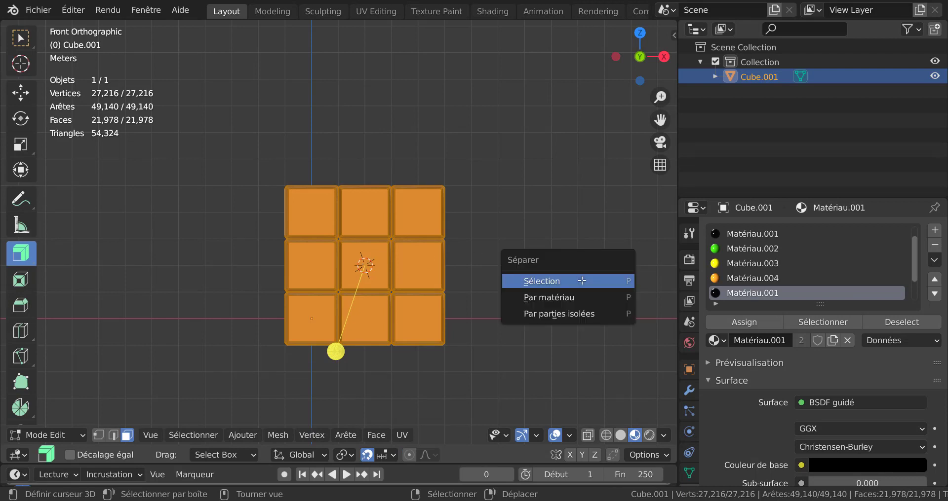
click(557, 314)
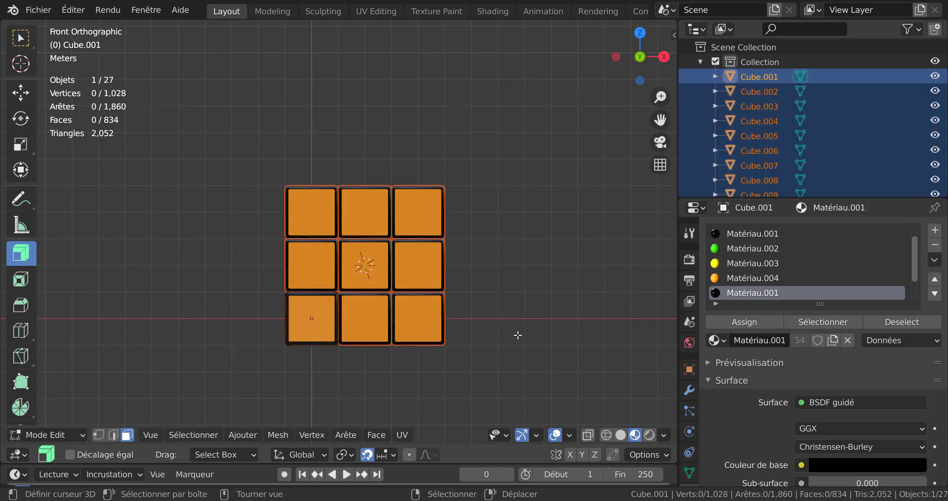
middle_drag(570, 273, 538, 313)
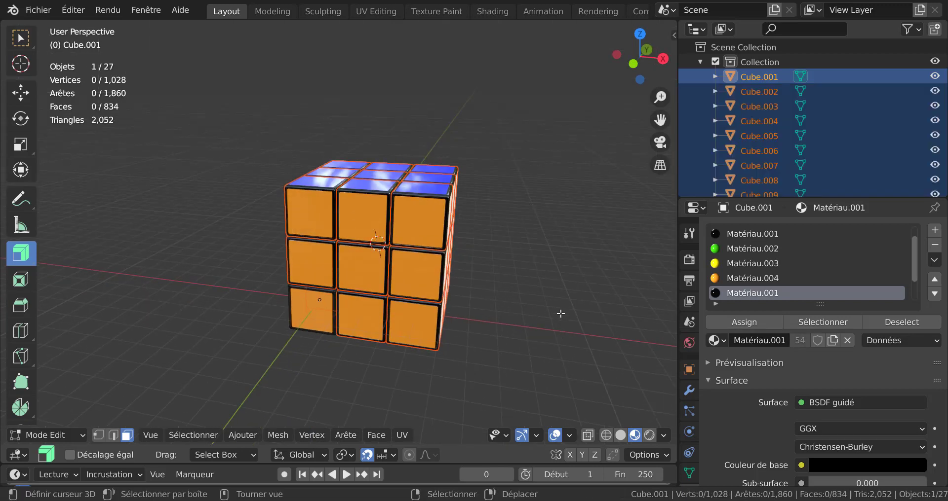
Return to Object Mode and set the origin of all the small cubes to the 3D cursor
key(Tab)
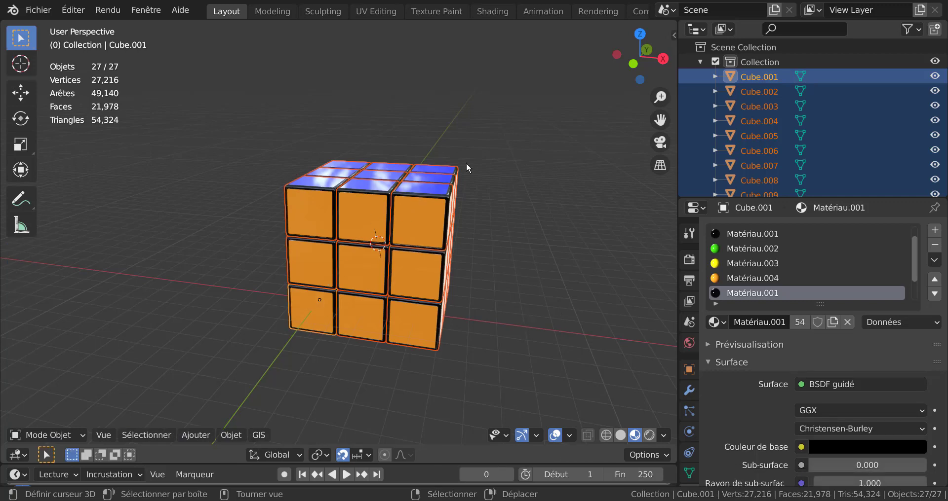
middle_drag(495, 297, 526, 286)
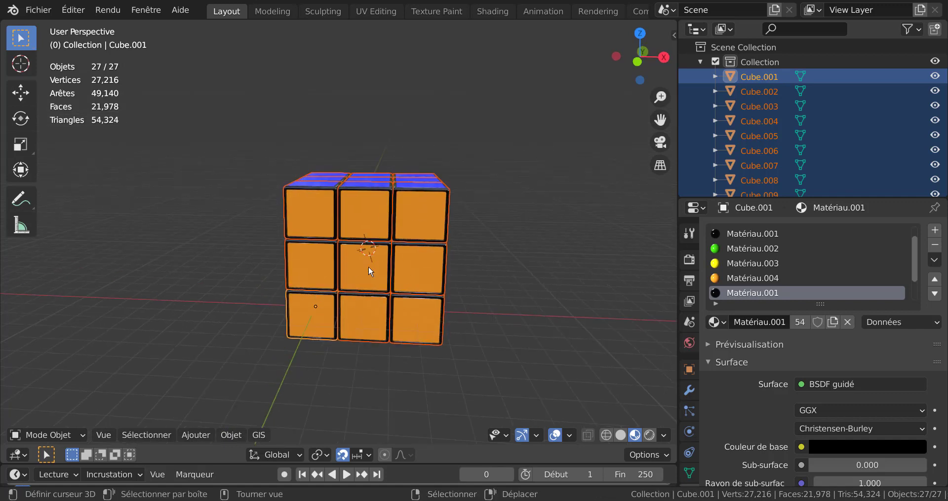
middle_drag(336, 371, 333, 360)
middle_drag(333, 350, 334, 349)
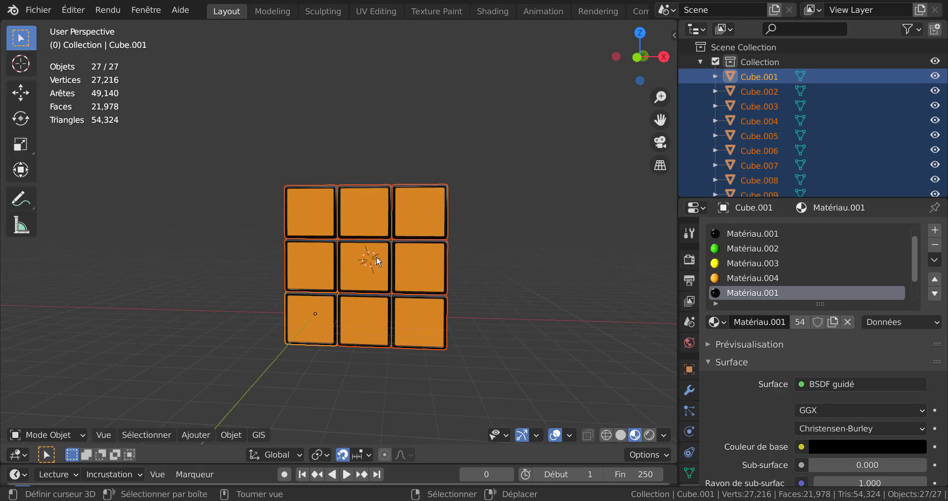
click(196, 435)
mouse_move(233, 436)
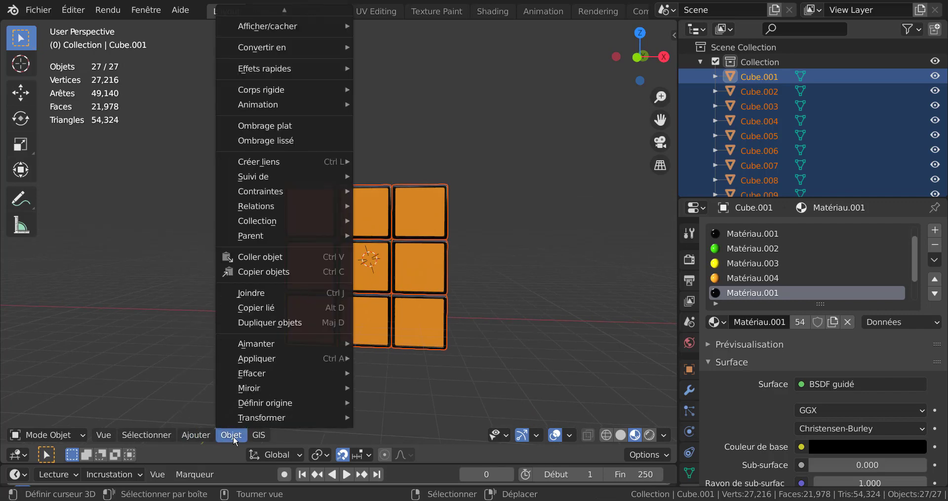
mouse_move(244, 404)
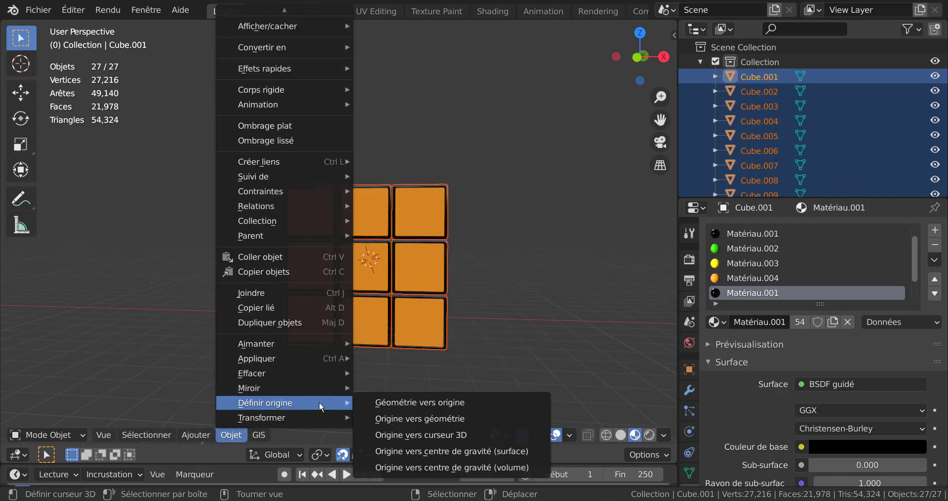
click(426, 437)
Try moving the upper corner cube between the orange and white sides away from the Rubik's cube
middle_drag(502, 367, 440, 239)
click(424, 220)
key(g)
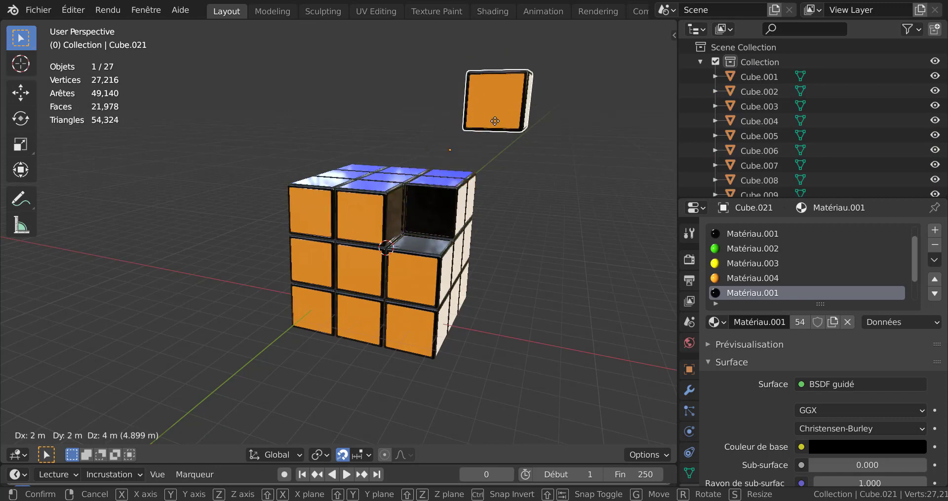
key(Escape)
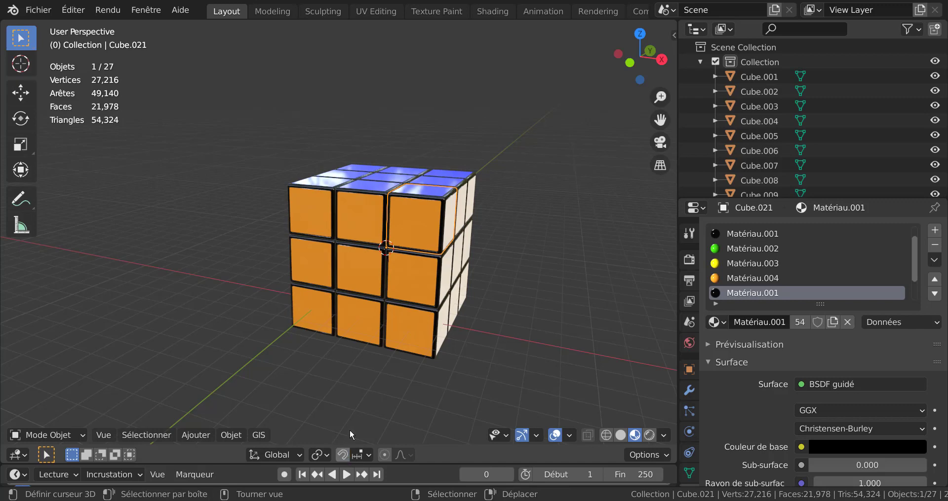
Try moving several small cubes of the orange side away one at a time, cancelling each move
middle_drag(394, 360, 441, 366)
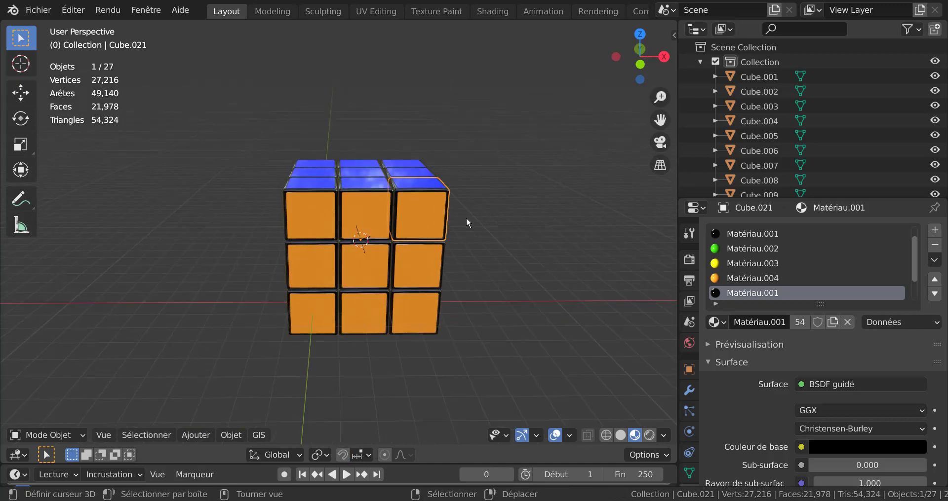
click(431, 264)
key(g)
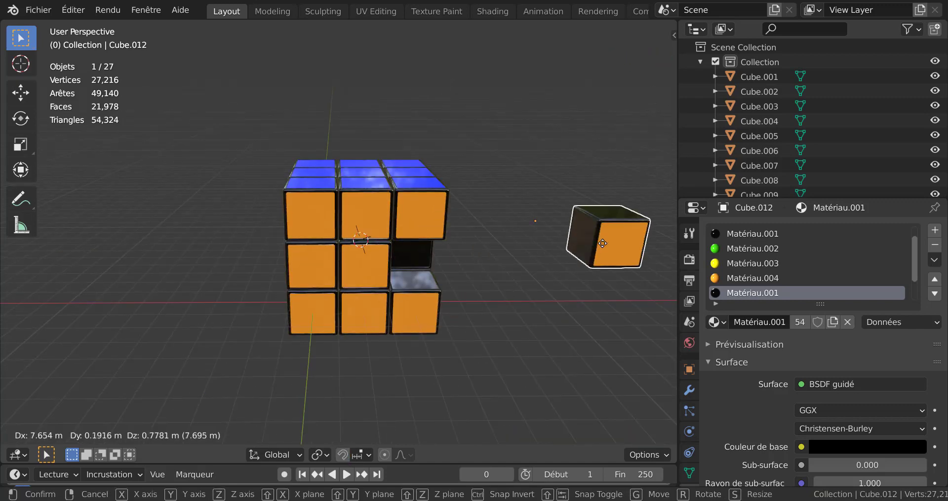
key(Escape)
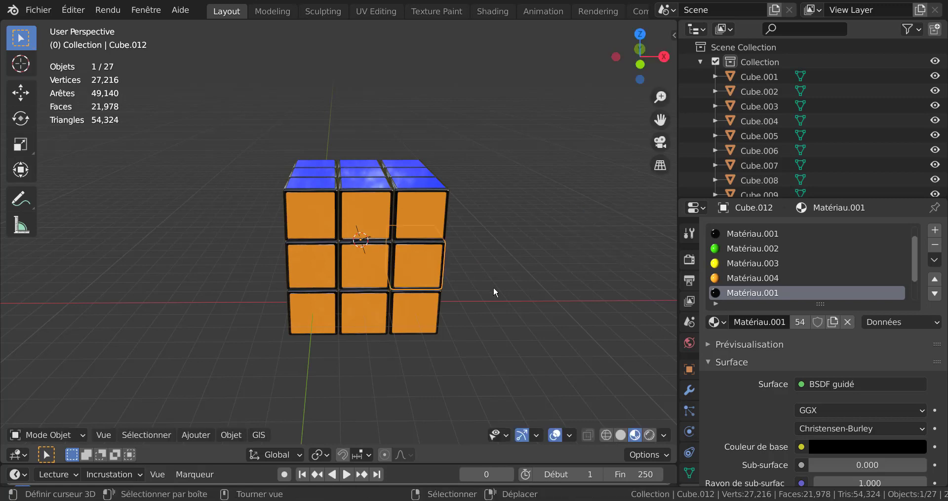
click(424, 299)
key(g)
key(Escape)
click(374, 207)
key(g)
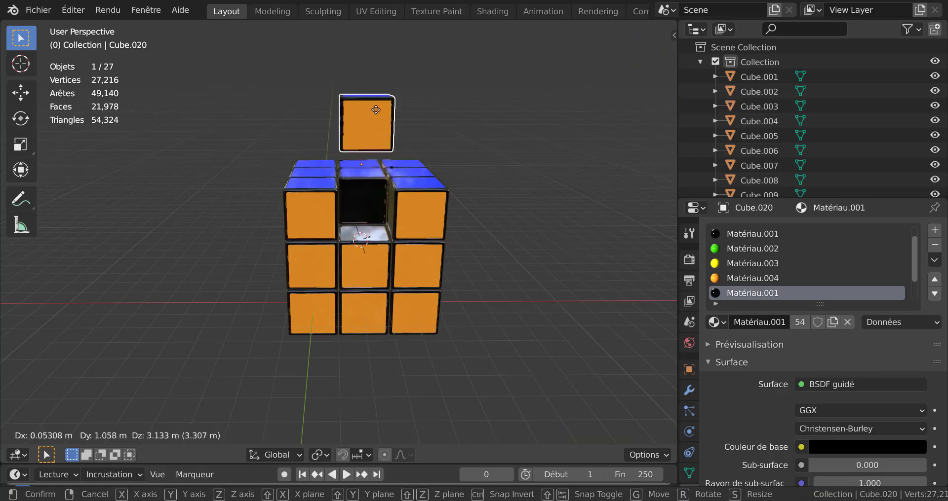
key(Escape)
click(313, 203)
key(g)
key(Escape)
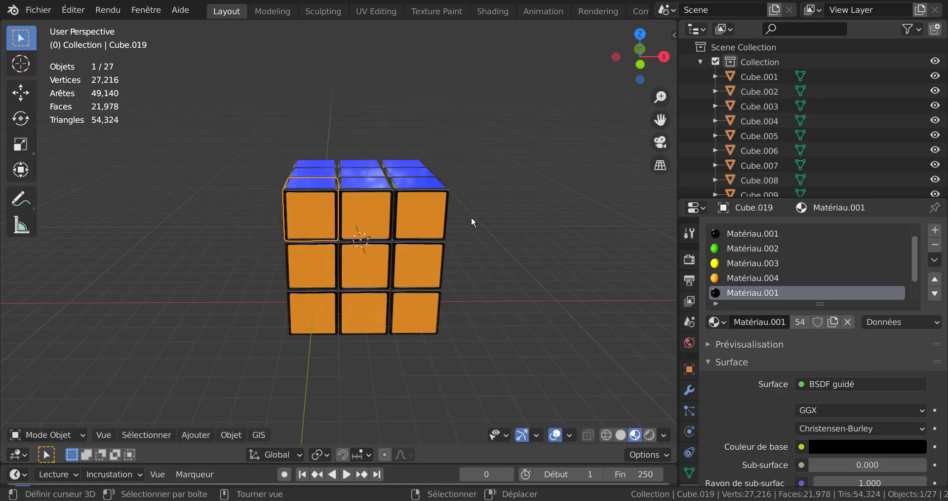
Select the nine small cubes of the white-sided layer and rotate them part of a turn around the X axis
middle_drag(472, 220, 504, 237)
click(504, 234)
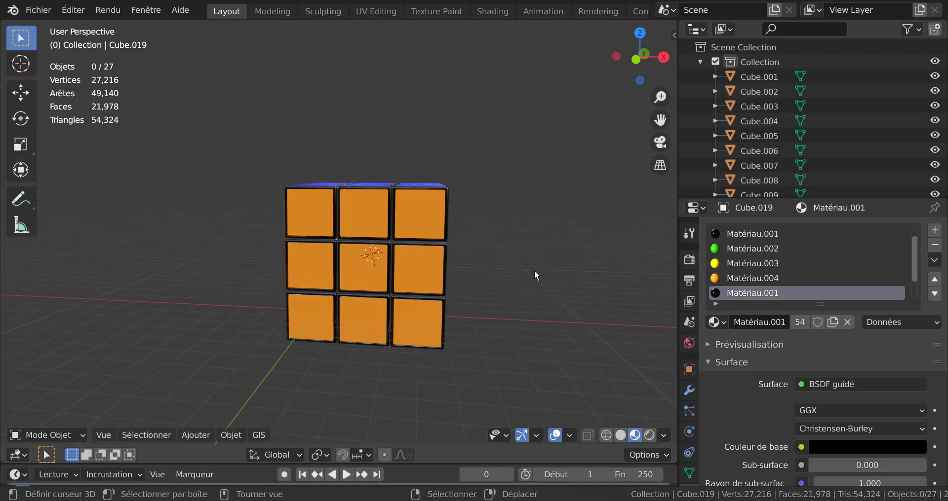
key(b)
drag(419, 165, 491, 381)
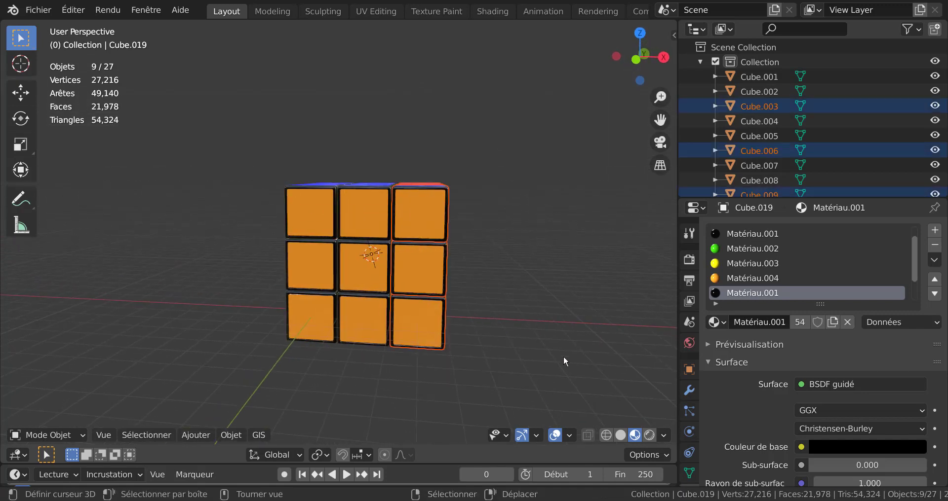
middle_drag(563, 356, 505, 365)
scroll(526, 381, down, 2)
key(r)
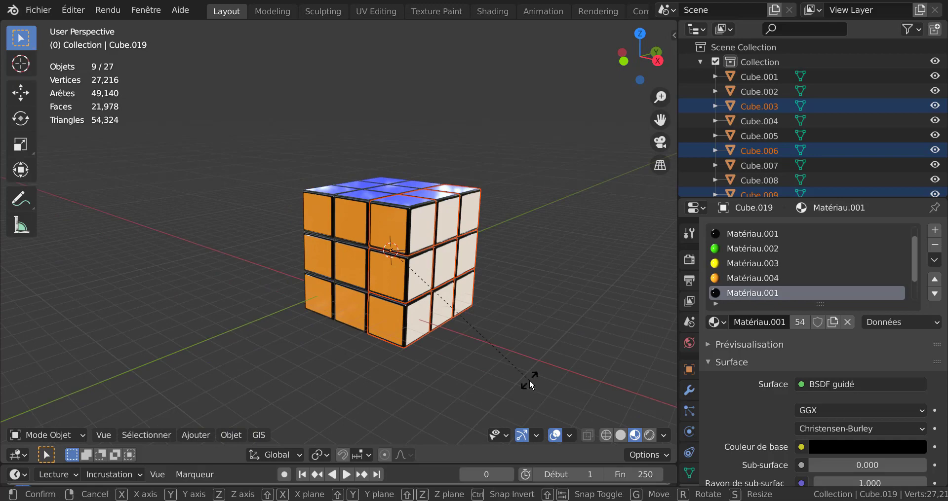
key(x)
click(543, 294)
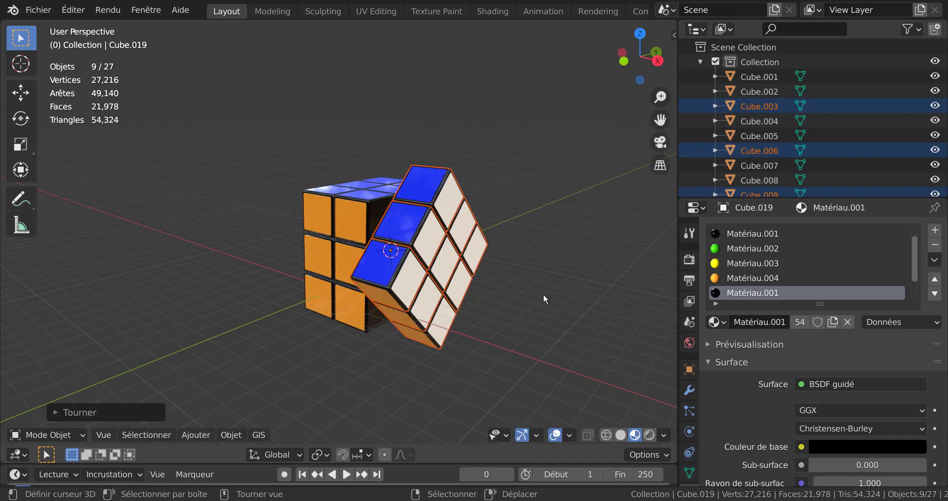
Switch the rotated layer to Edit Mode and widen the 3D viewport
key(Tab)
middle_drag(457, 342, 679, 246)
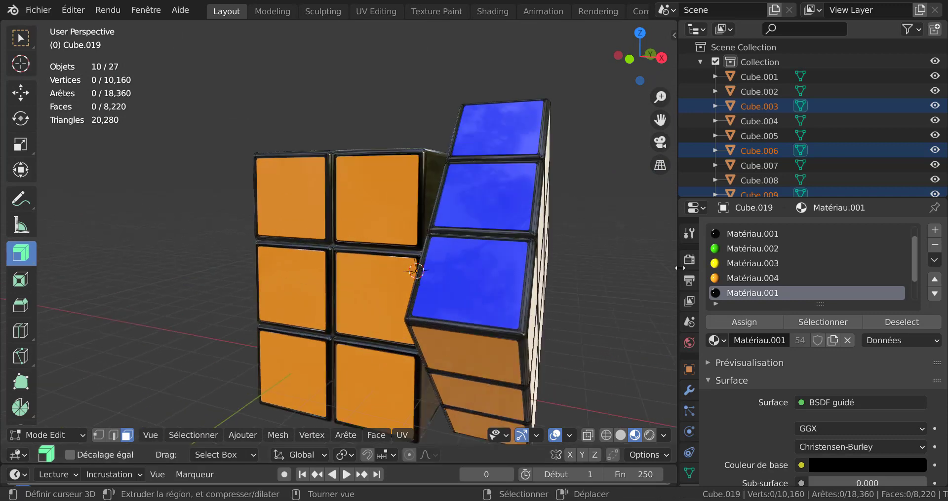
drag(679, 249, 822, 249)
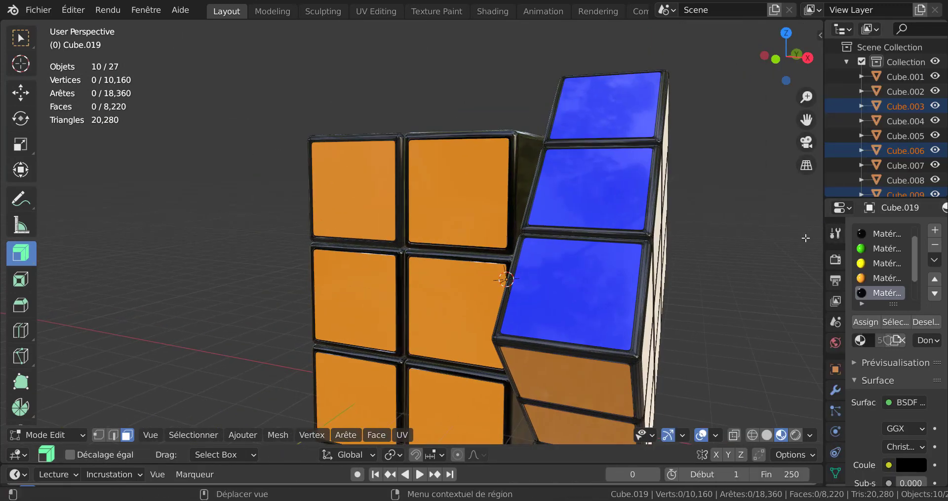
Examine the rotated layer, the coloured stickers and the black borders up close from several angles
shift+middle_drag(735, 249, 654, 214)
scroll(655, 215, up, 2)
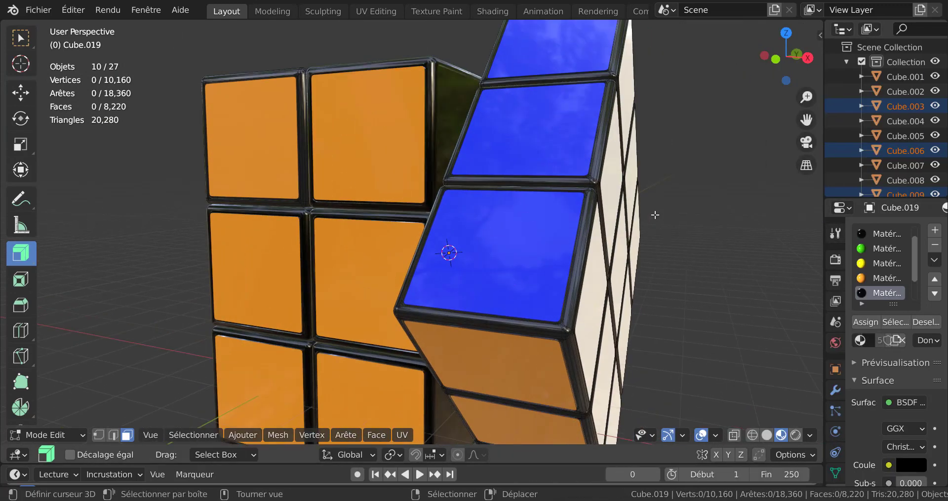
scroll(654, 215, down, 1)
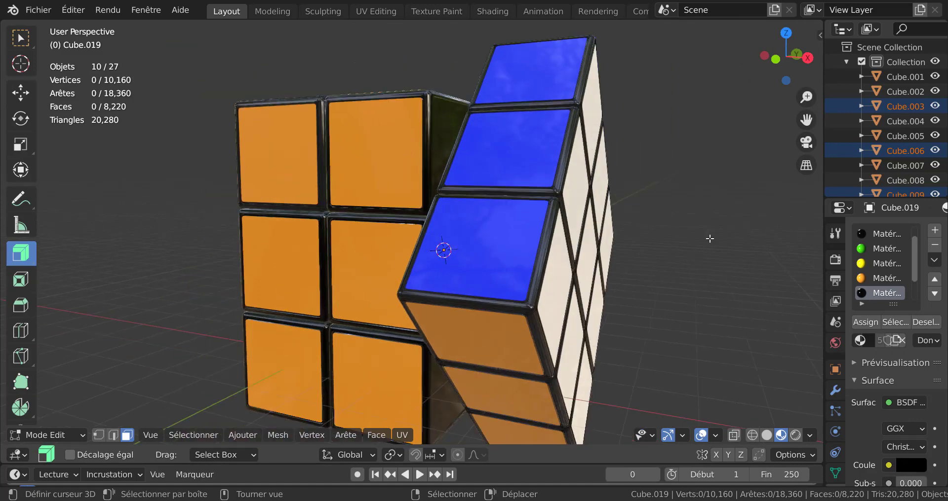
scroll(711, 235, down, 1)
mouse_move(675, 242)
middle_down()
mouse_move(551, 379)
mouse_move(668, 245)
middle_up()
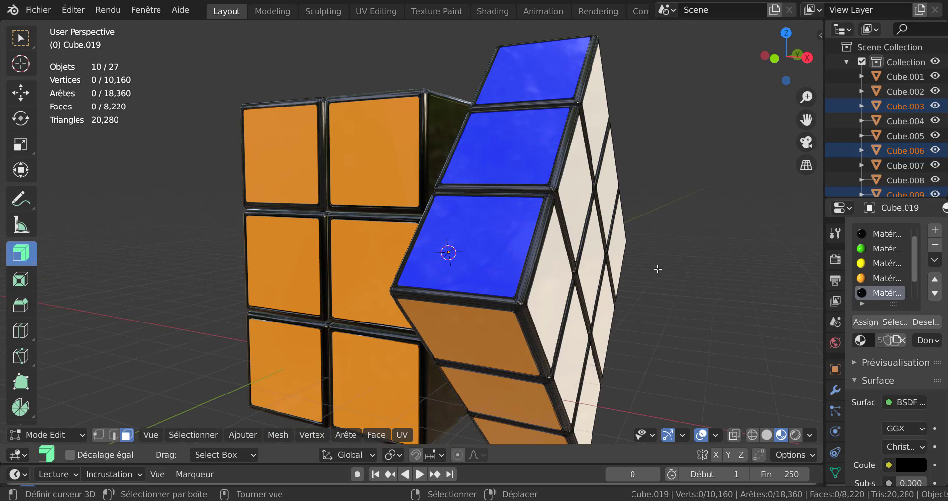
shift+middle_drag(650, 274, 657, 249)
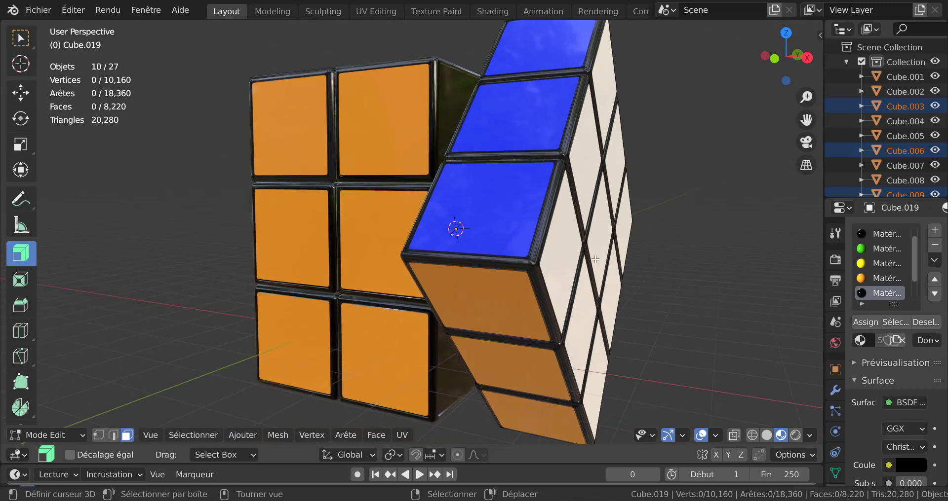
middle_drag(598, 244, 603, 280)
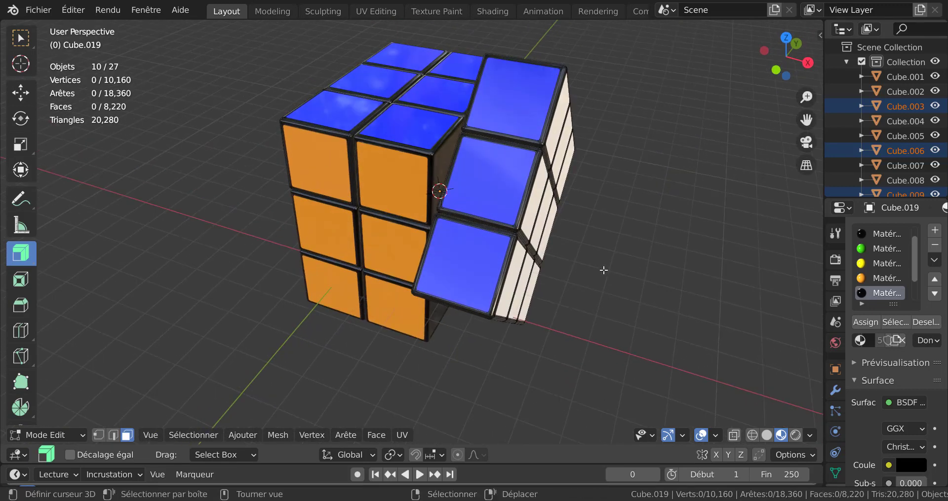
shift+middle_drag(652, 225, 631, 282)
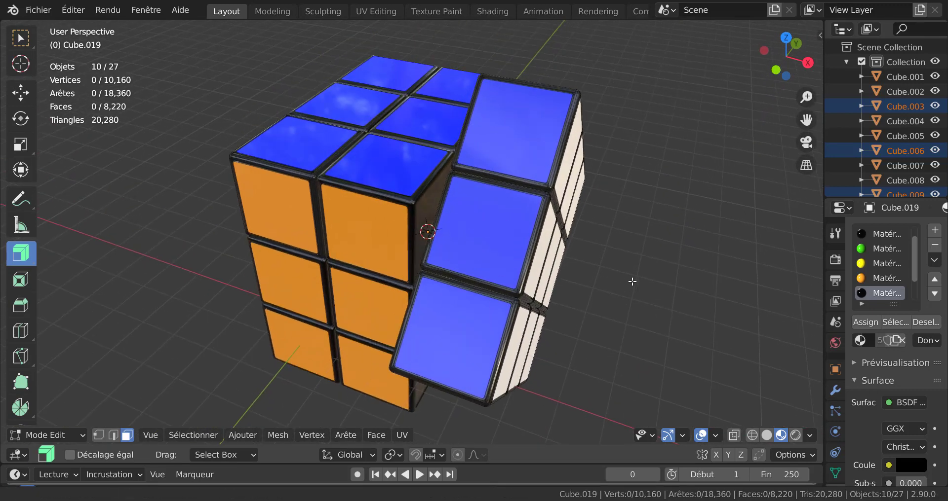
scroll(601, 295, up, 1)
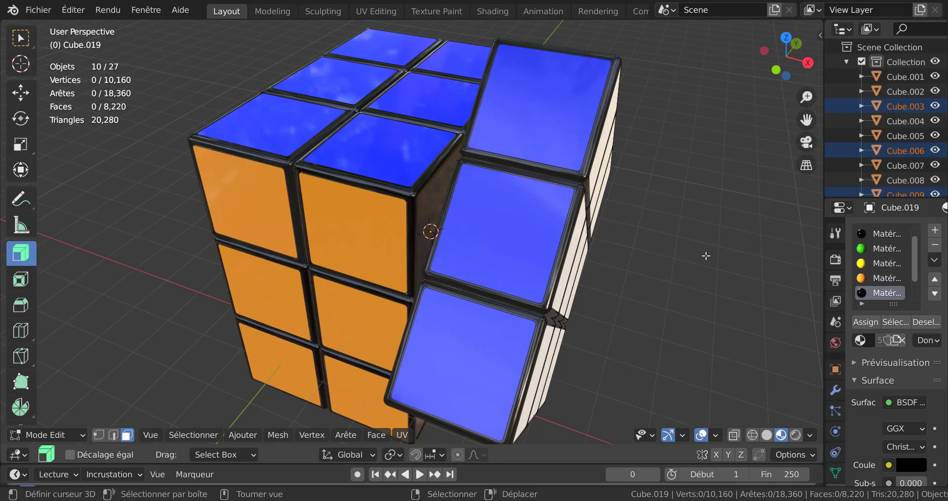
mouse_move(656, 290)
middle_down()
mouse_move(592, 296)
mouse_move(647, 299)
middle_up()
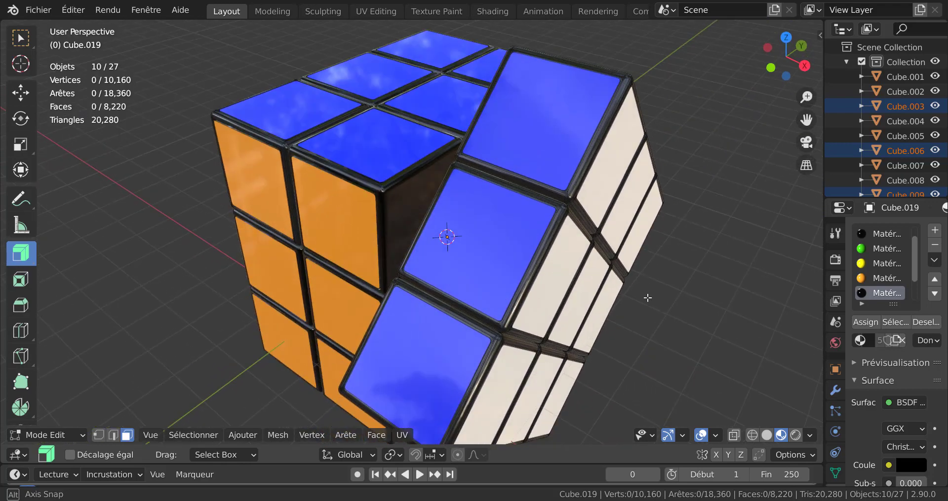
scroll(650, 298, up, 2)
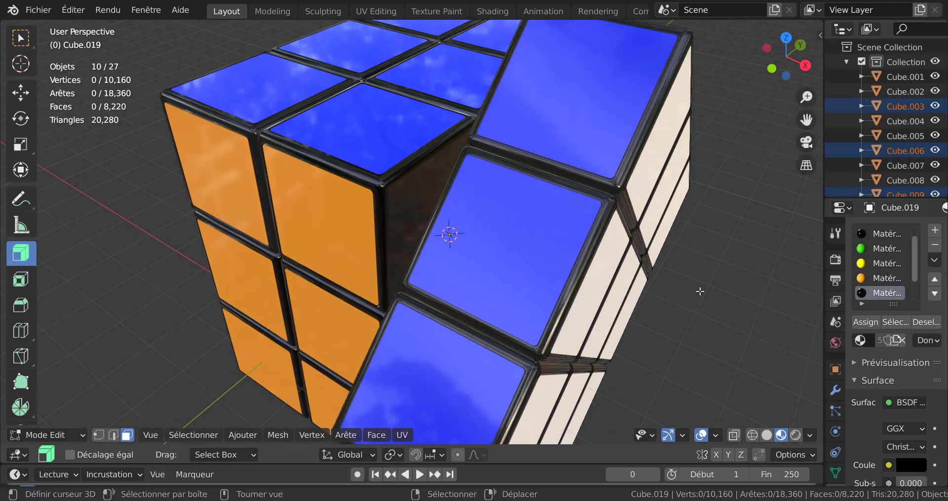